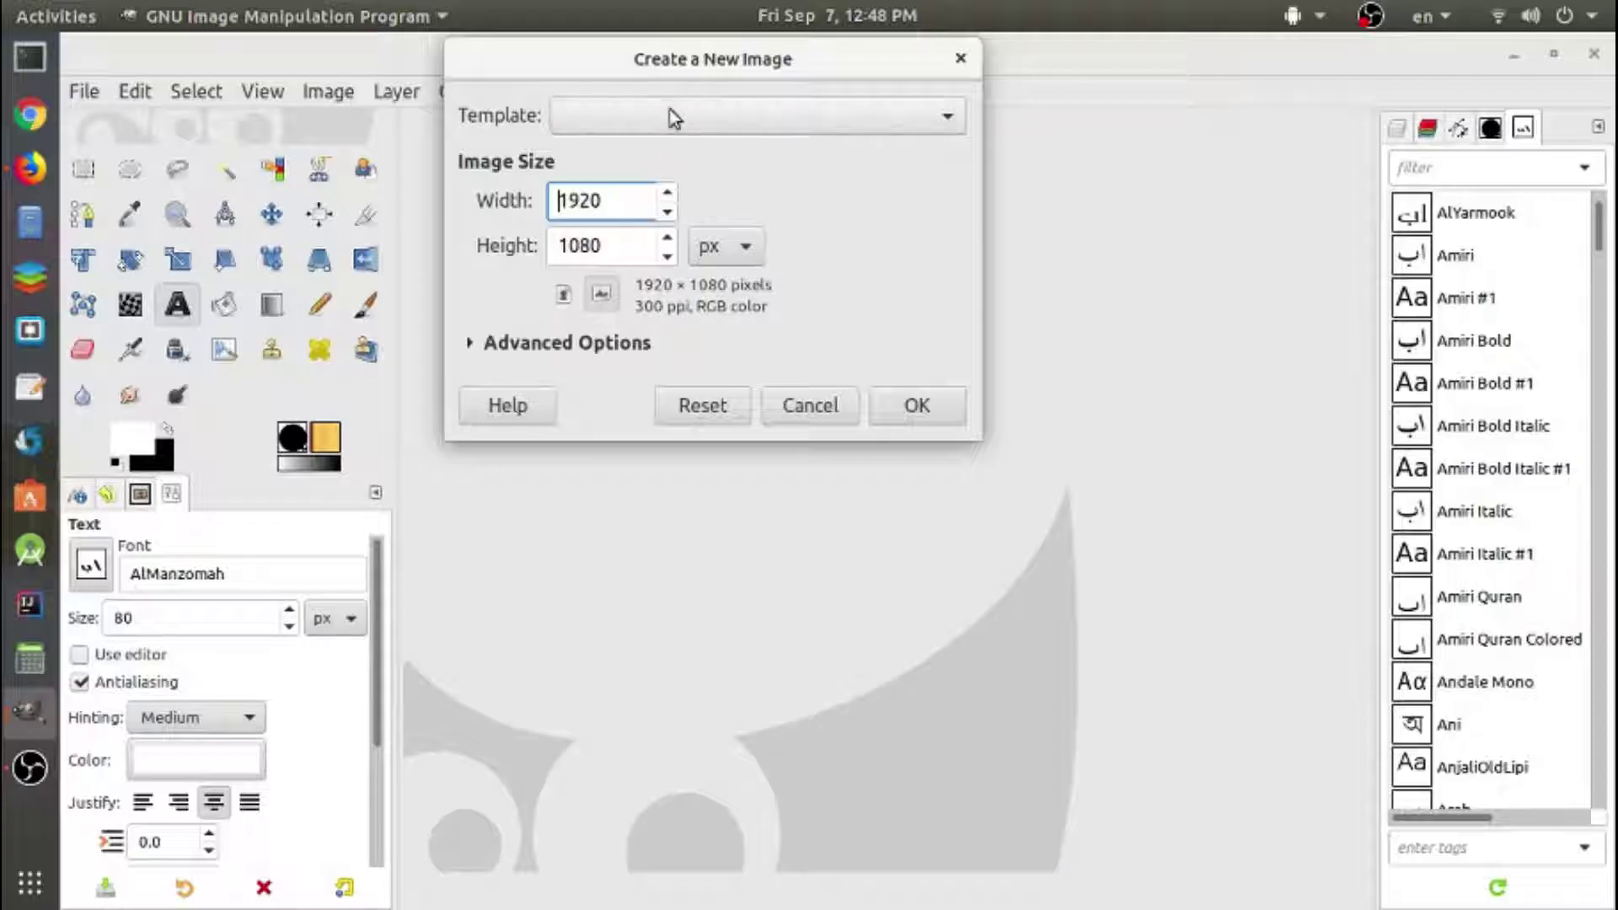
- Create a new image using the 1280×720 (HD 720p) template
click(668, 115)
scroll(715, 438, down, 3)
scroll(715, 437, down, 3)
scroll(715, 438, down, 3)
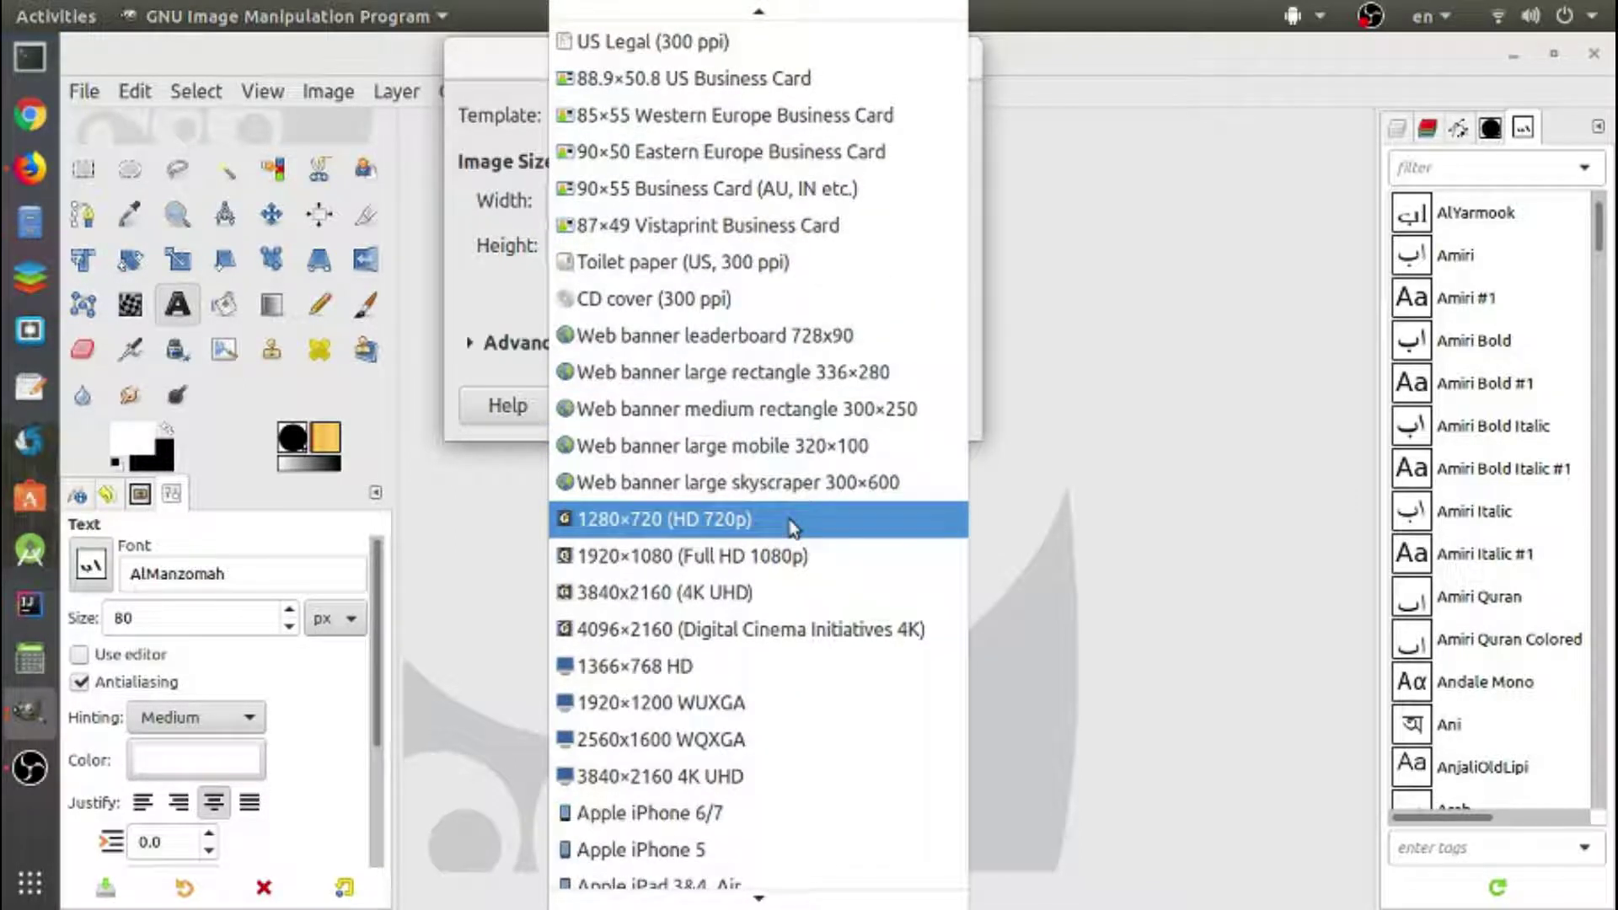
click(791, 524)
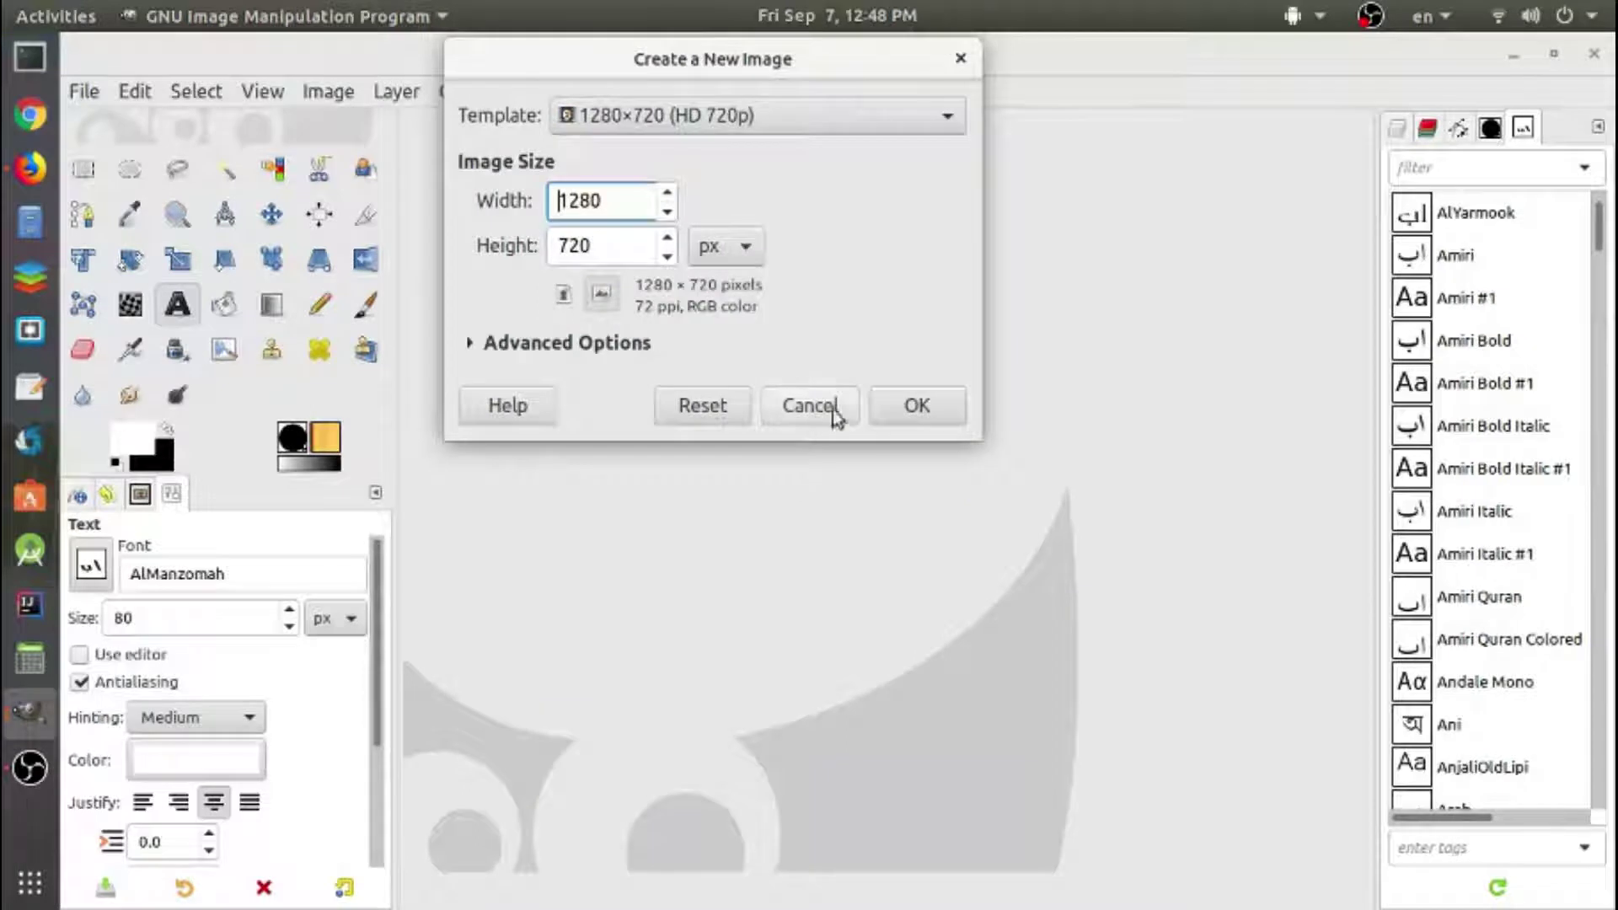
click(907, 408)
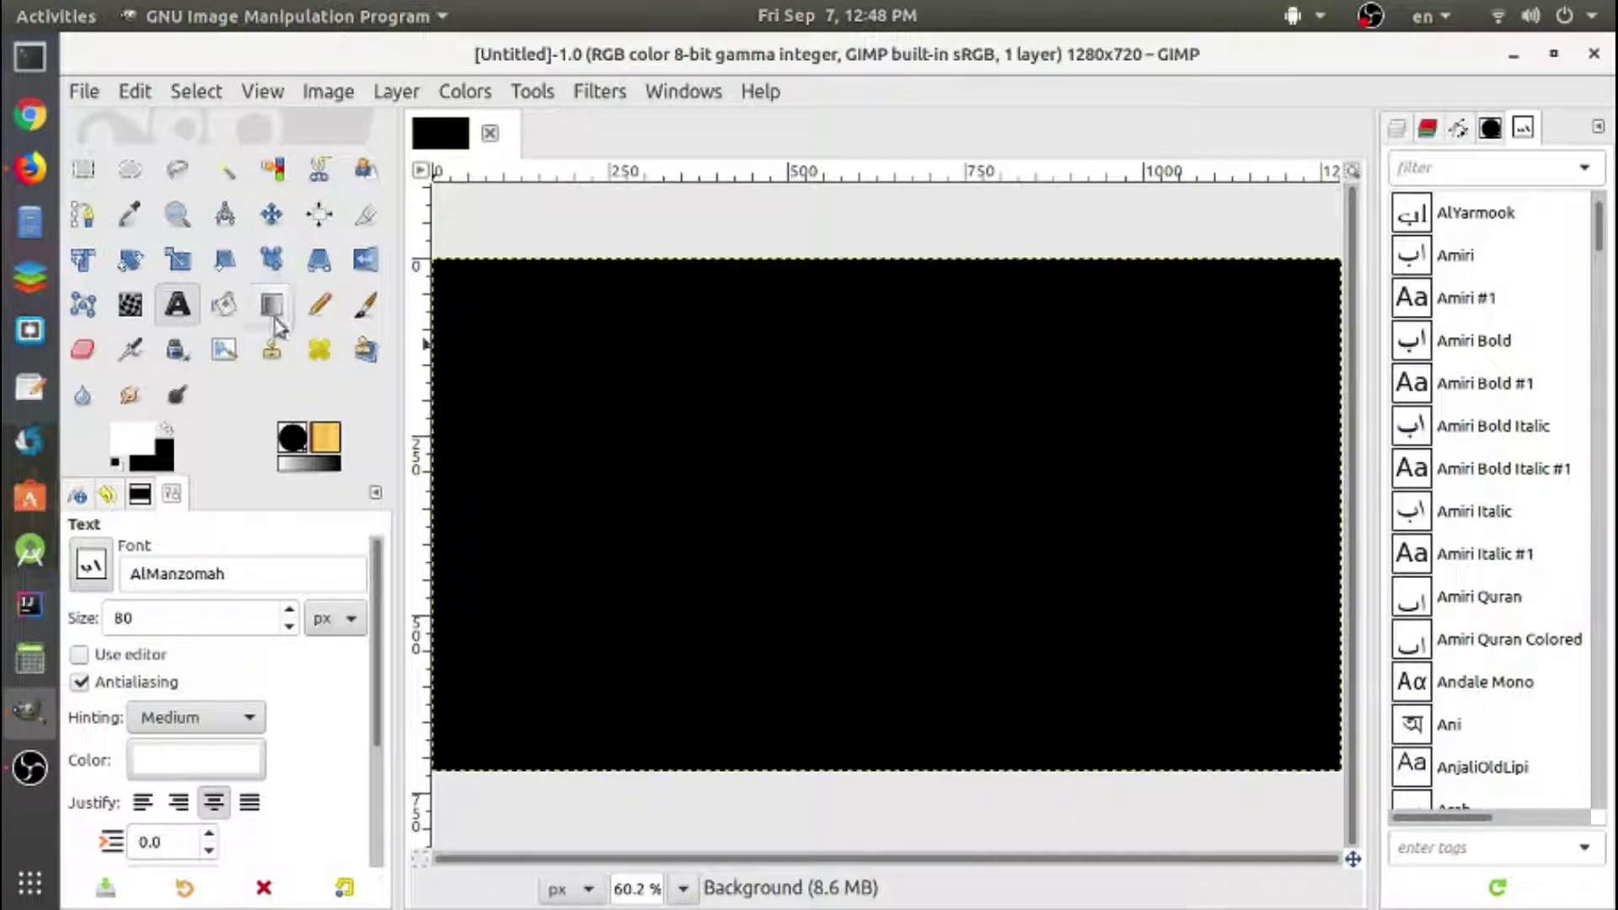
- Bucket-fill the black canvas white and make black the foreground colour
click(224, 304)
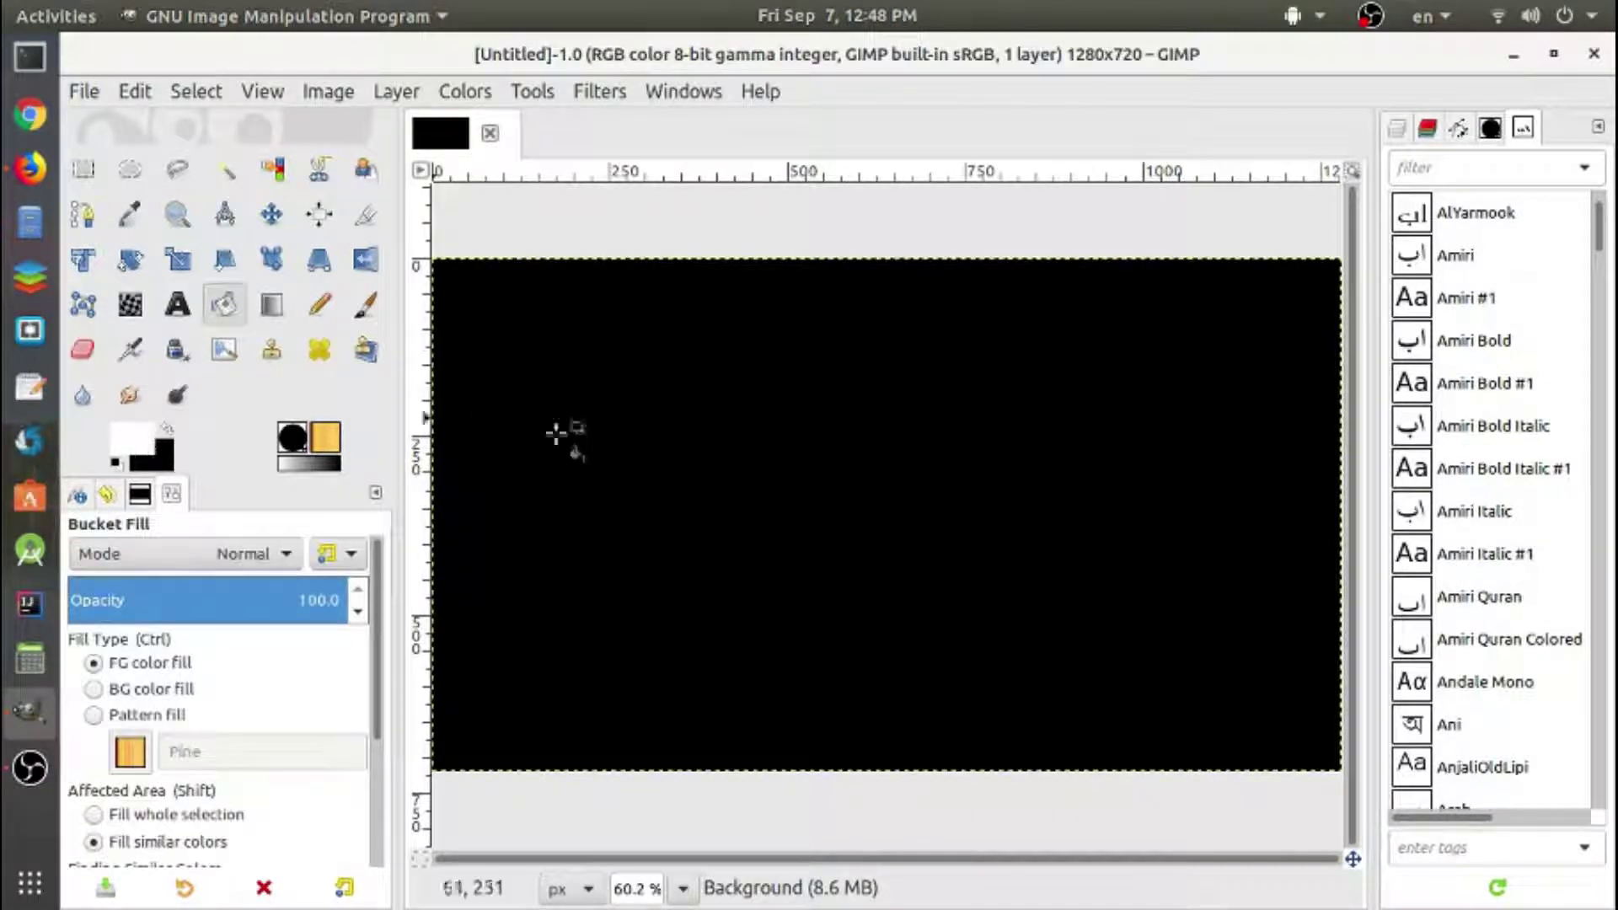
click(581, 434)
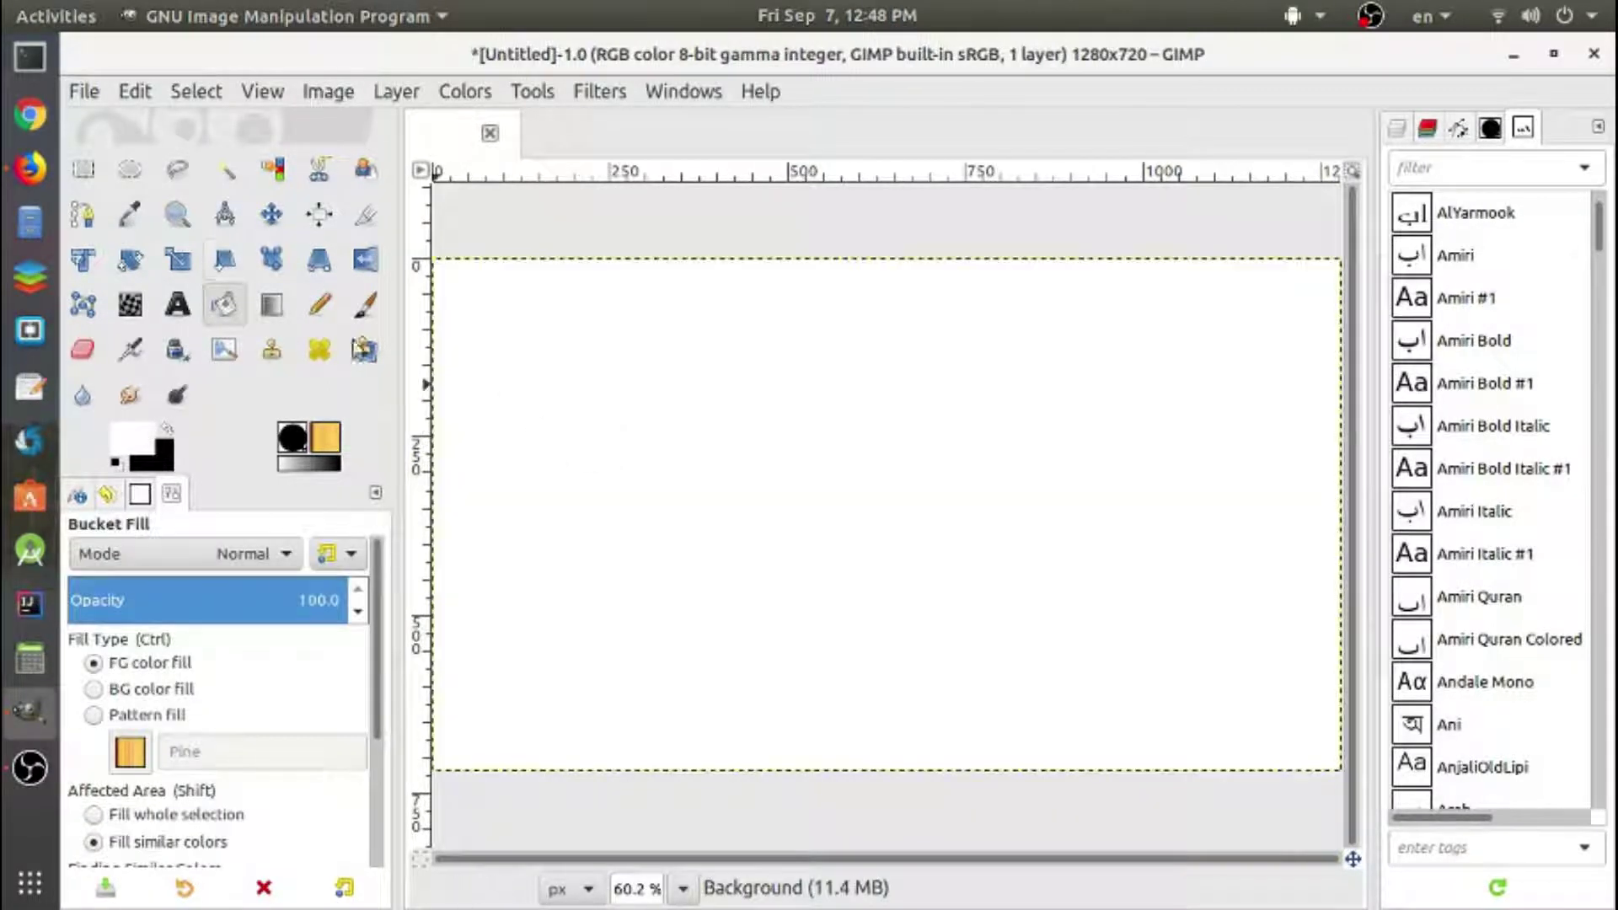
click(270, 214)
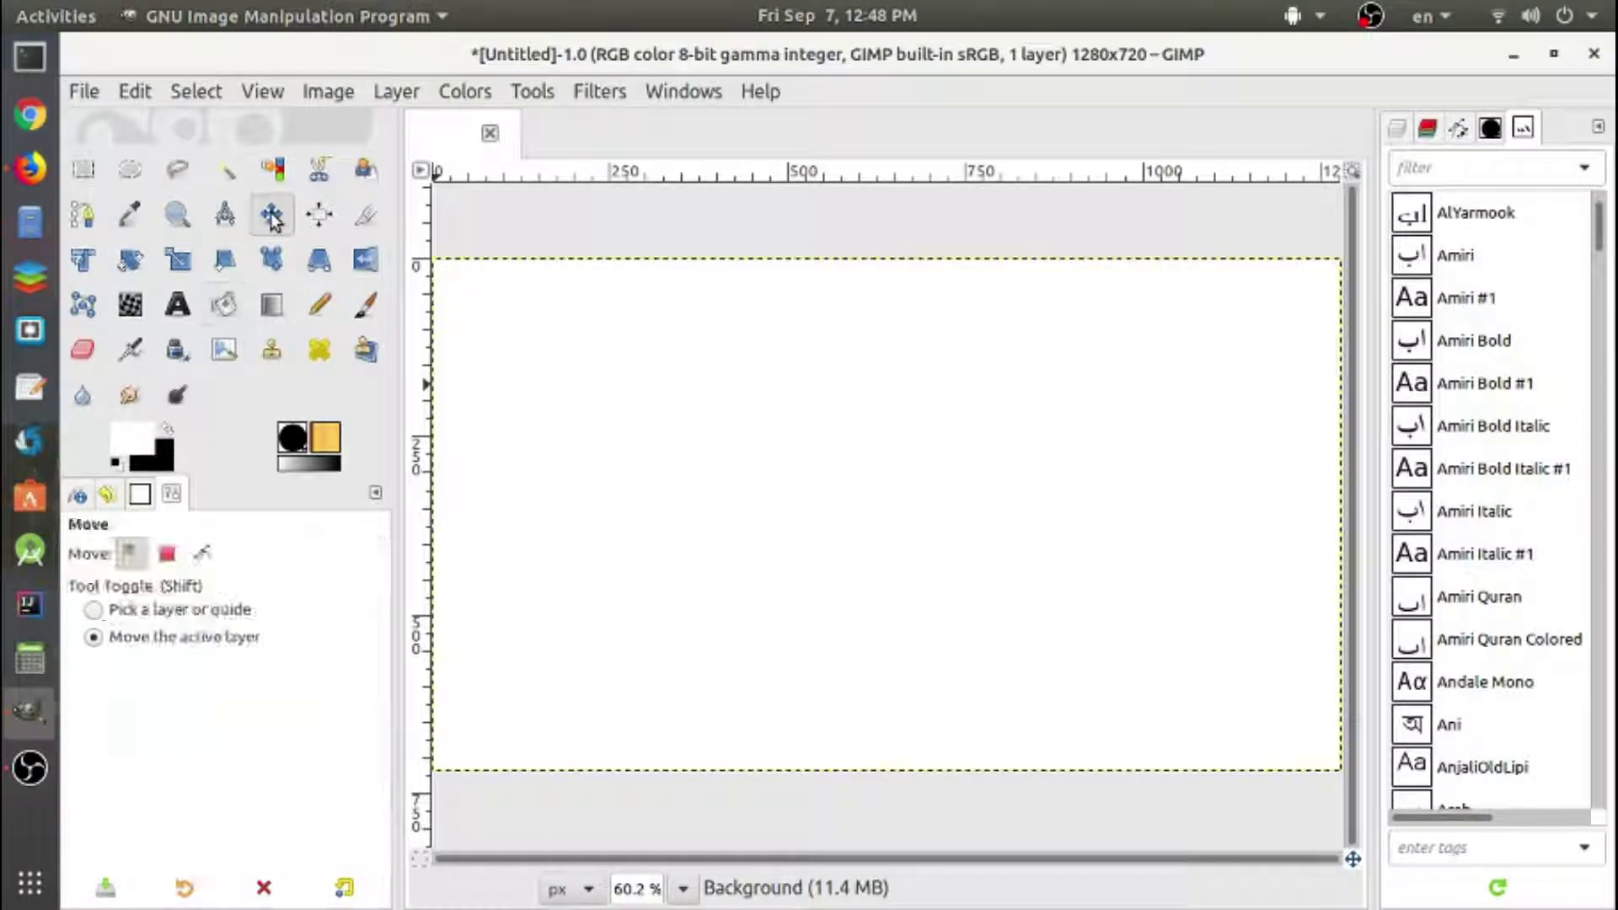
click(170, 429)
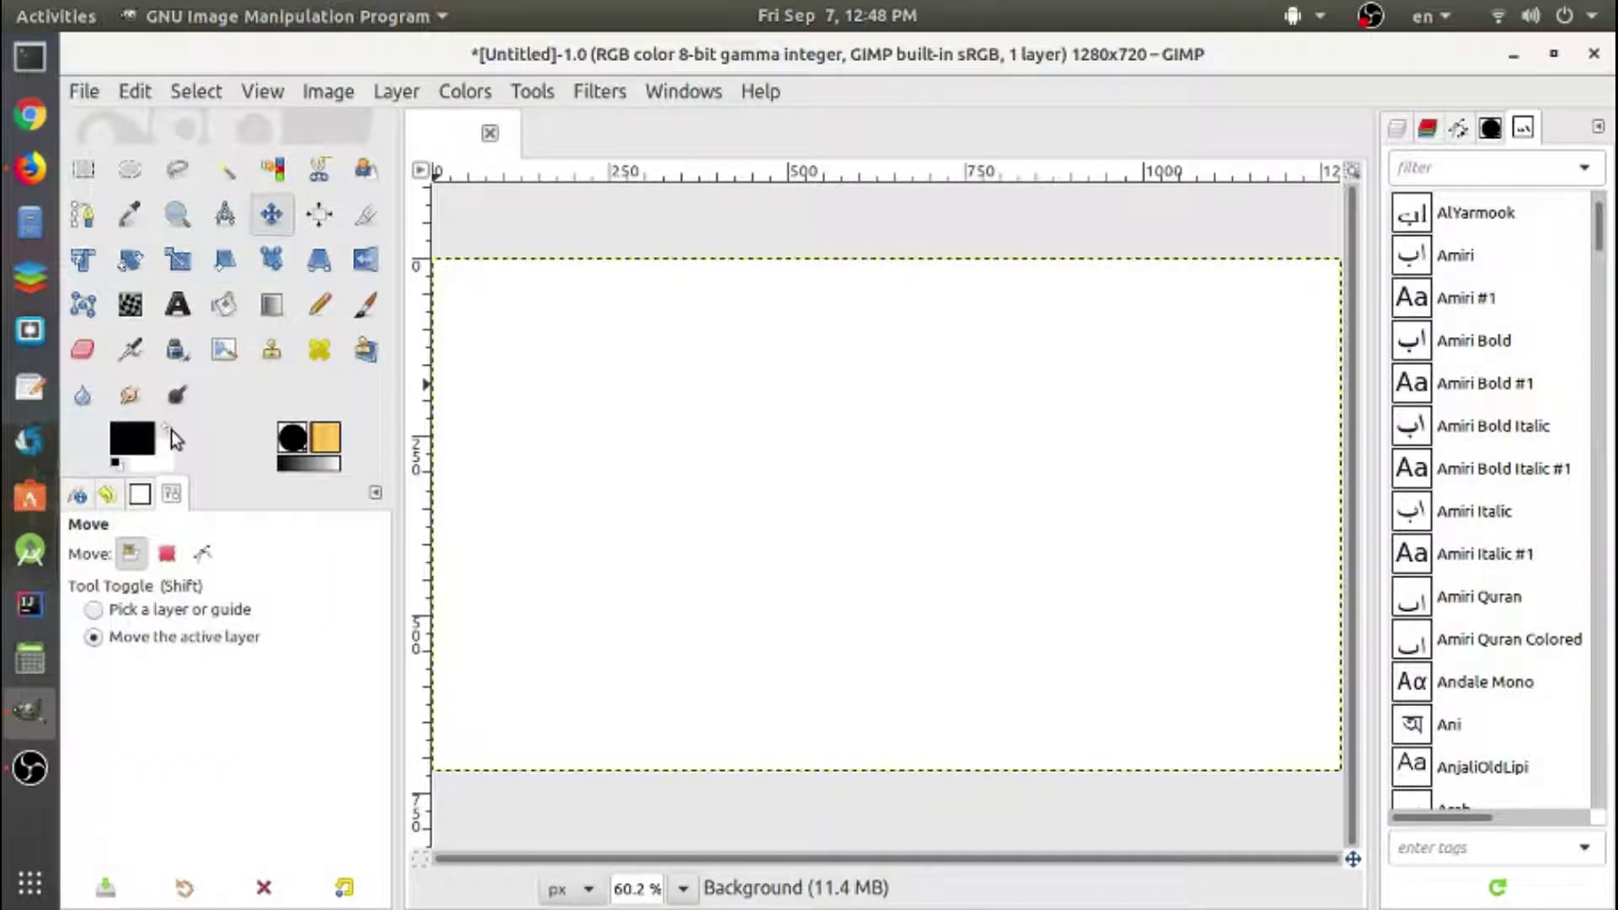
click(84, 167)
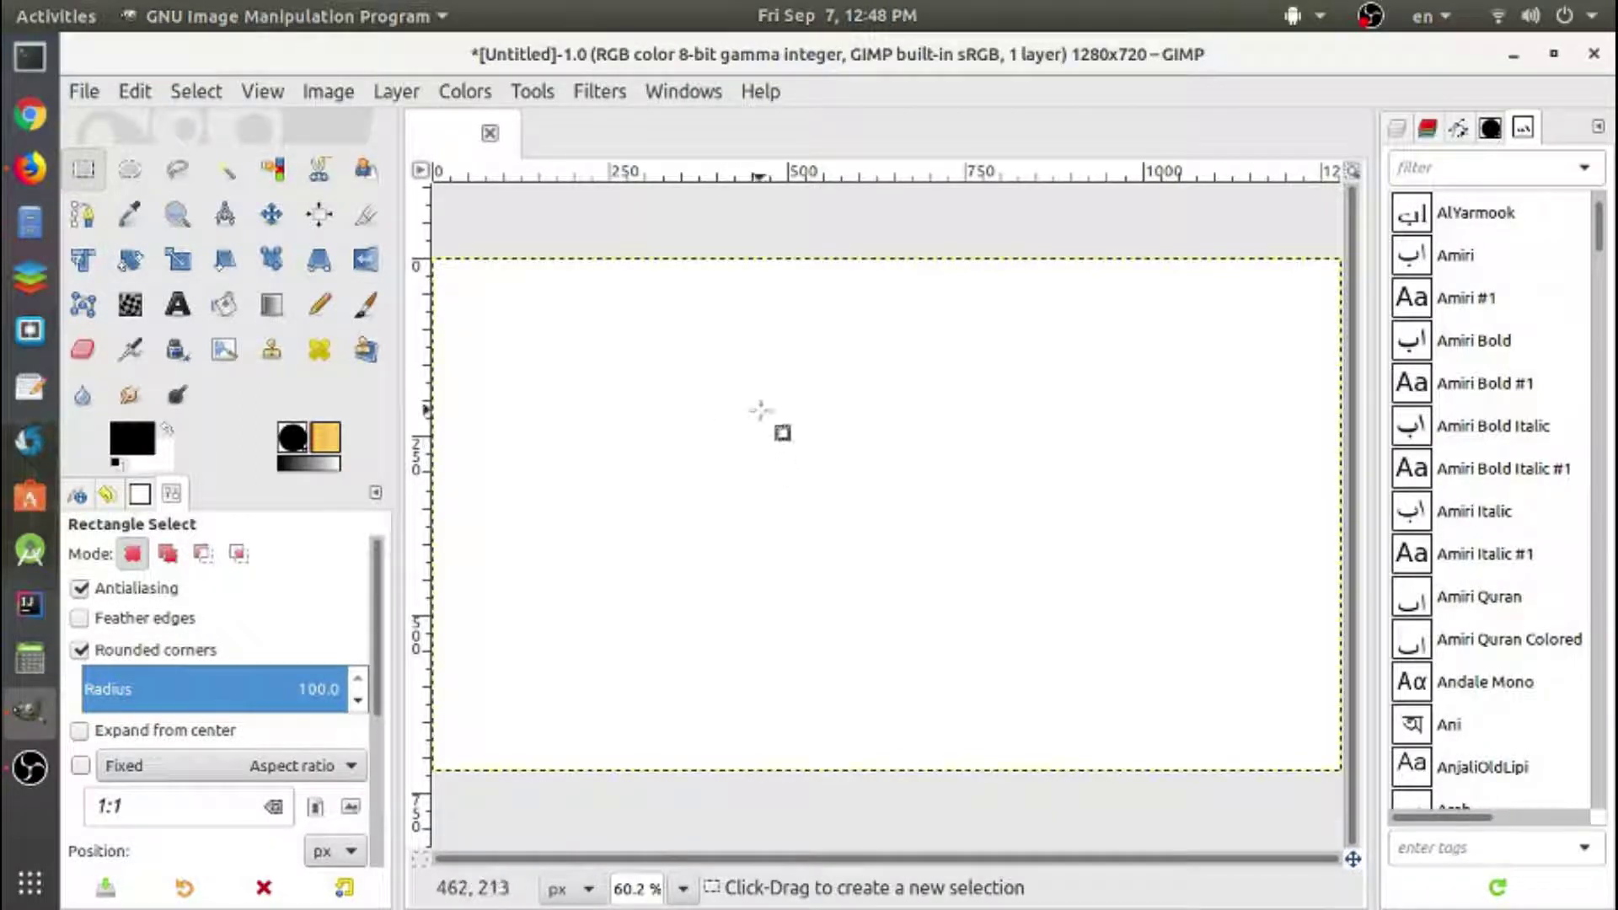
- Select a rounded rectangle about 359×319 px near the canvas centre
mouse_move(756, 424)
mouse_down()
mouse_move(1041, 633)
mouse_move(1011, 650)
mouse_up()
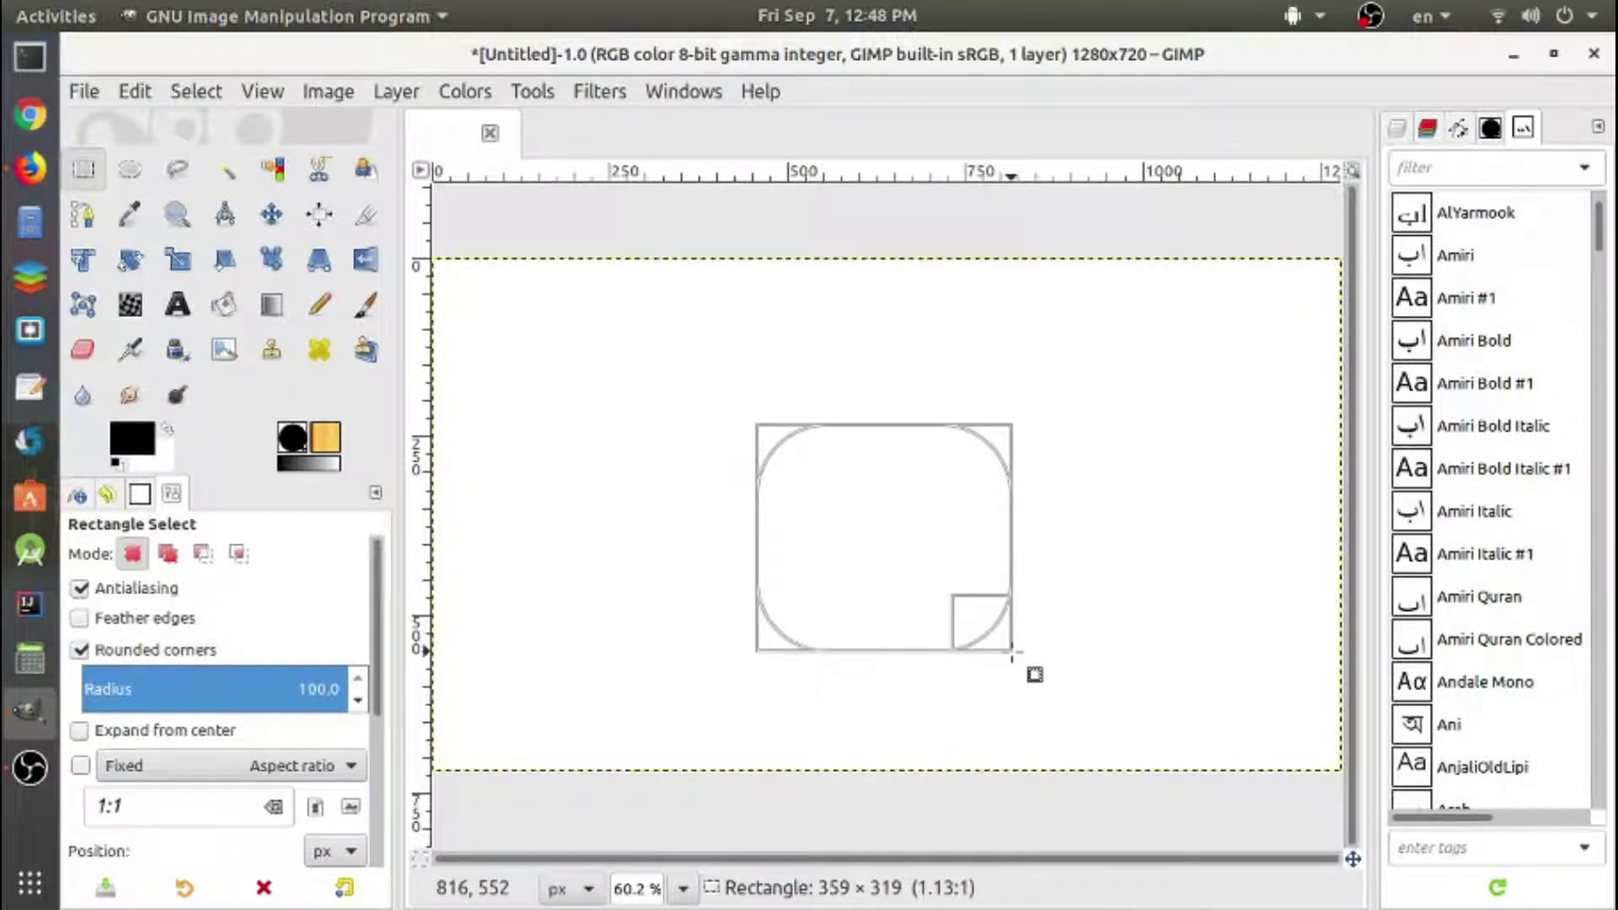
drag(1012, 651, 1012, 651)
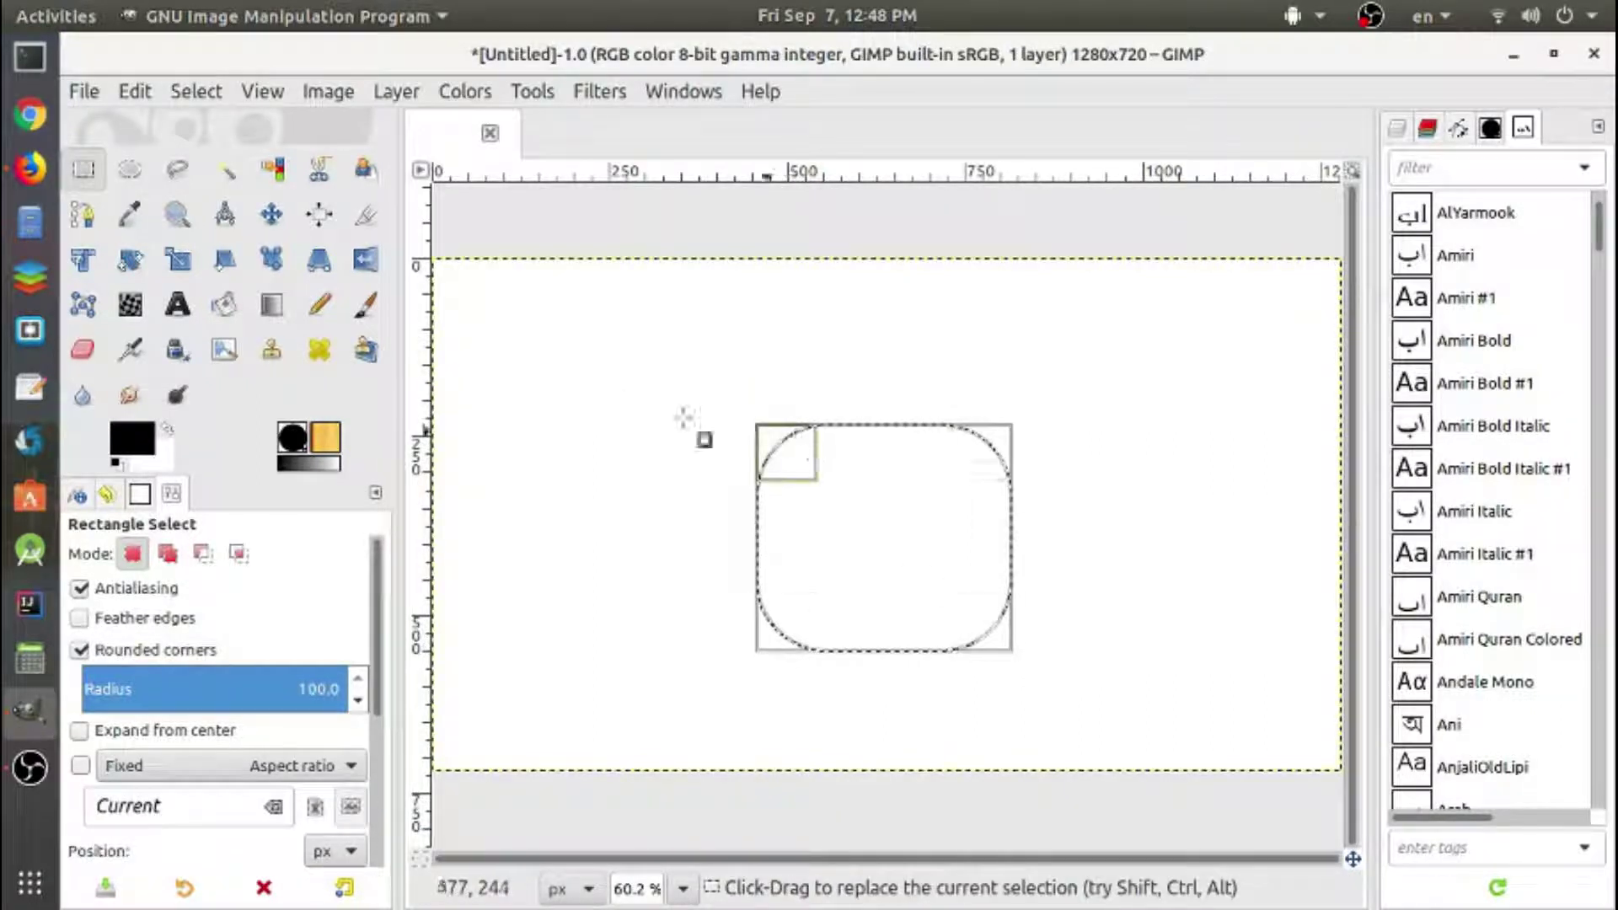
click(223, 305)
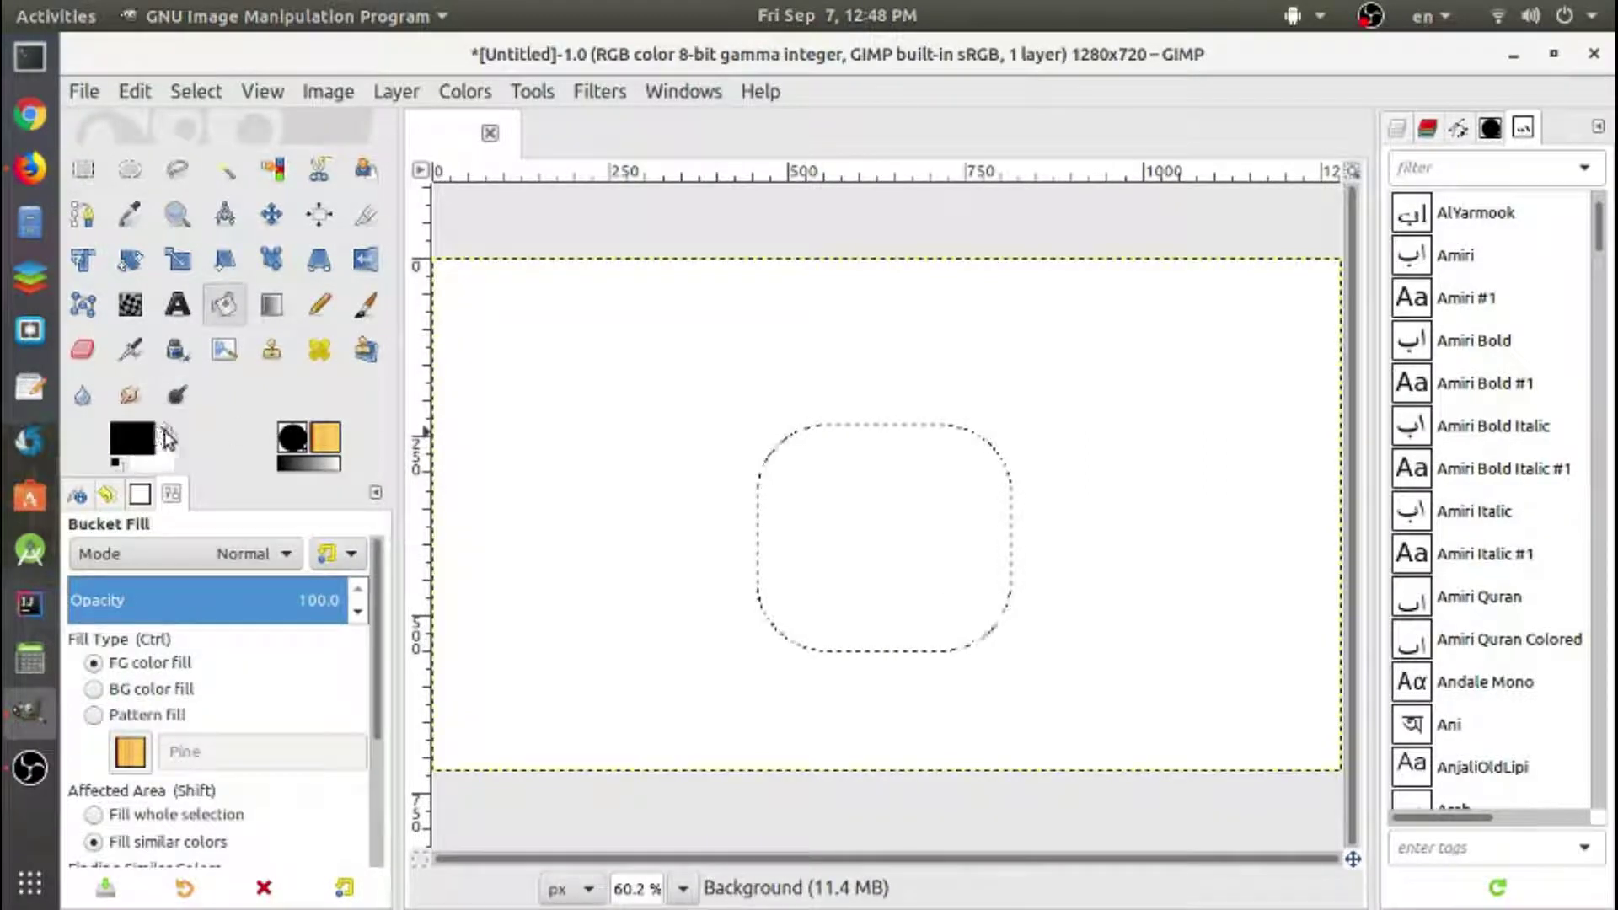
click(164, 420)
- Set the foreground colour to blue 0020ff, trial-fill the selection, then undo the fill
click(141, 447)
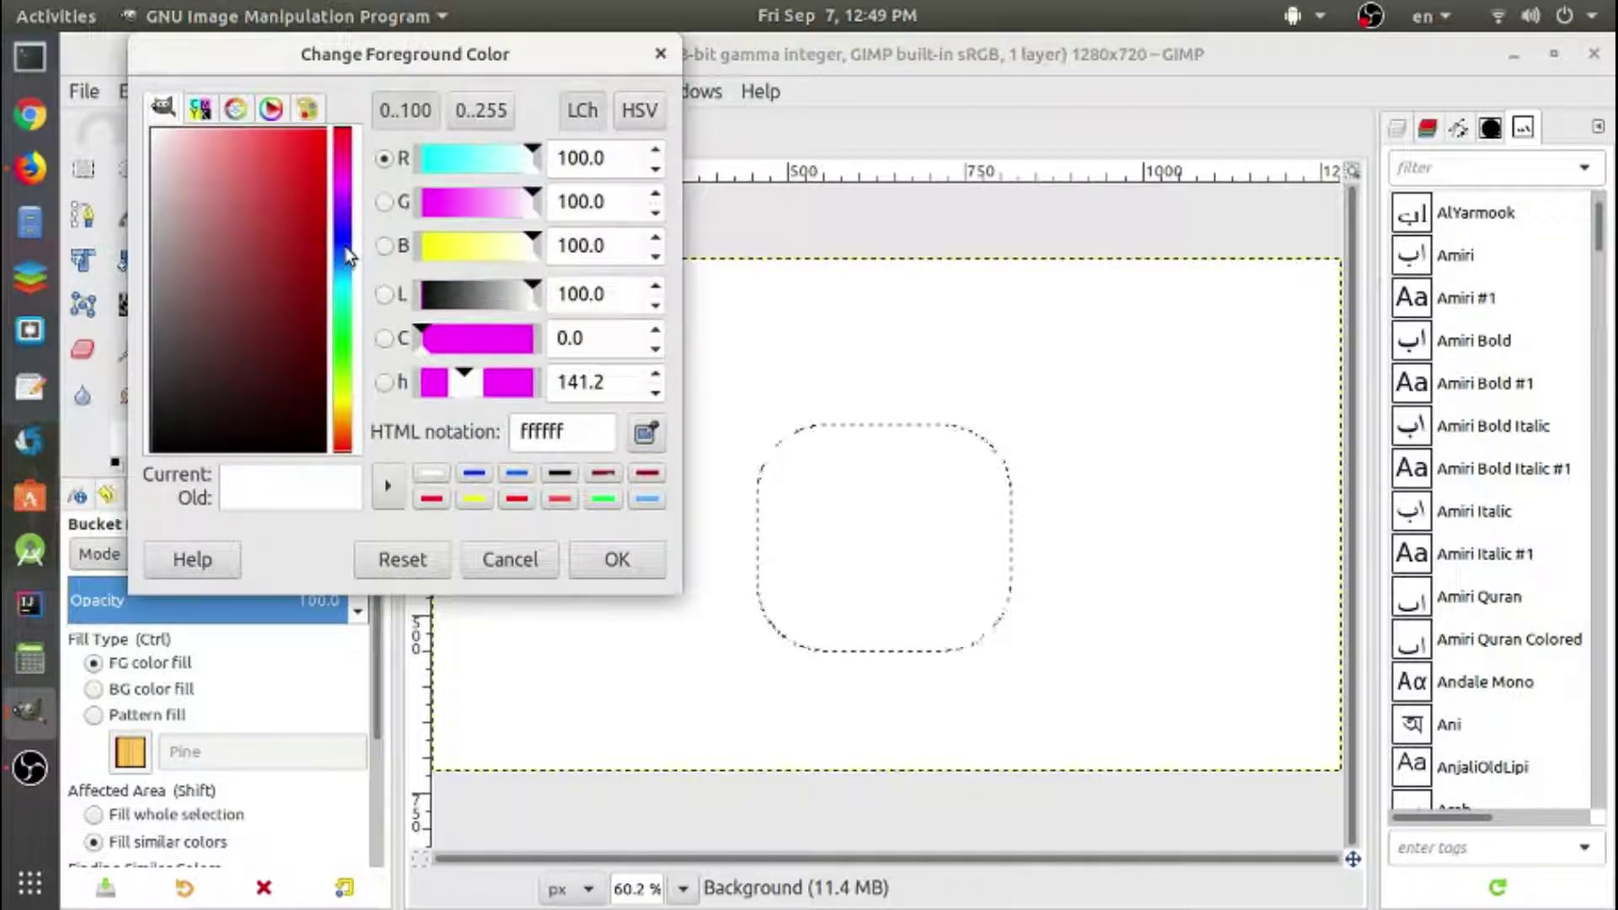
click(346, 244)
drag(305, 152, 357, 130)
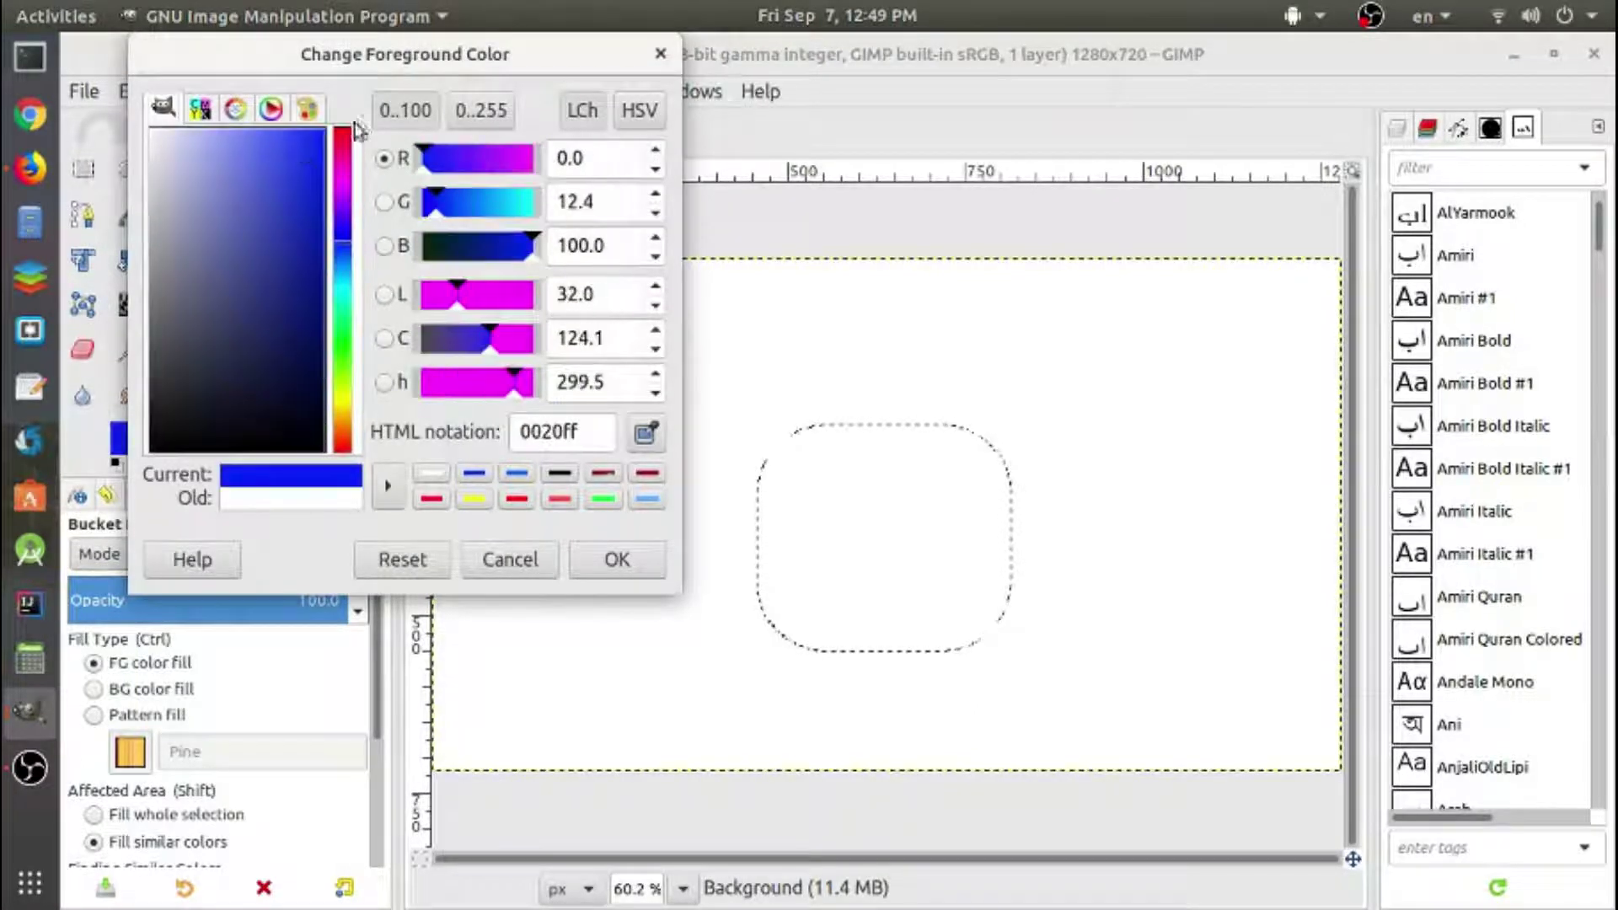
click(621, 560)
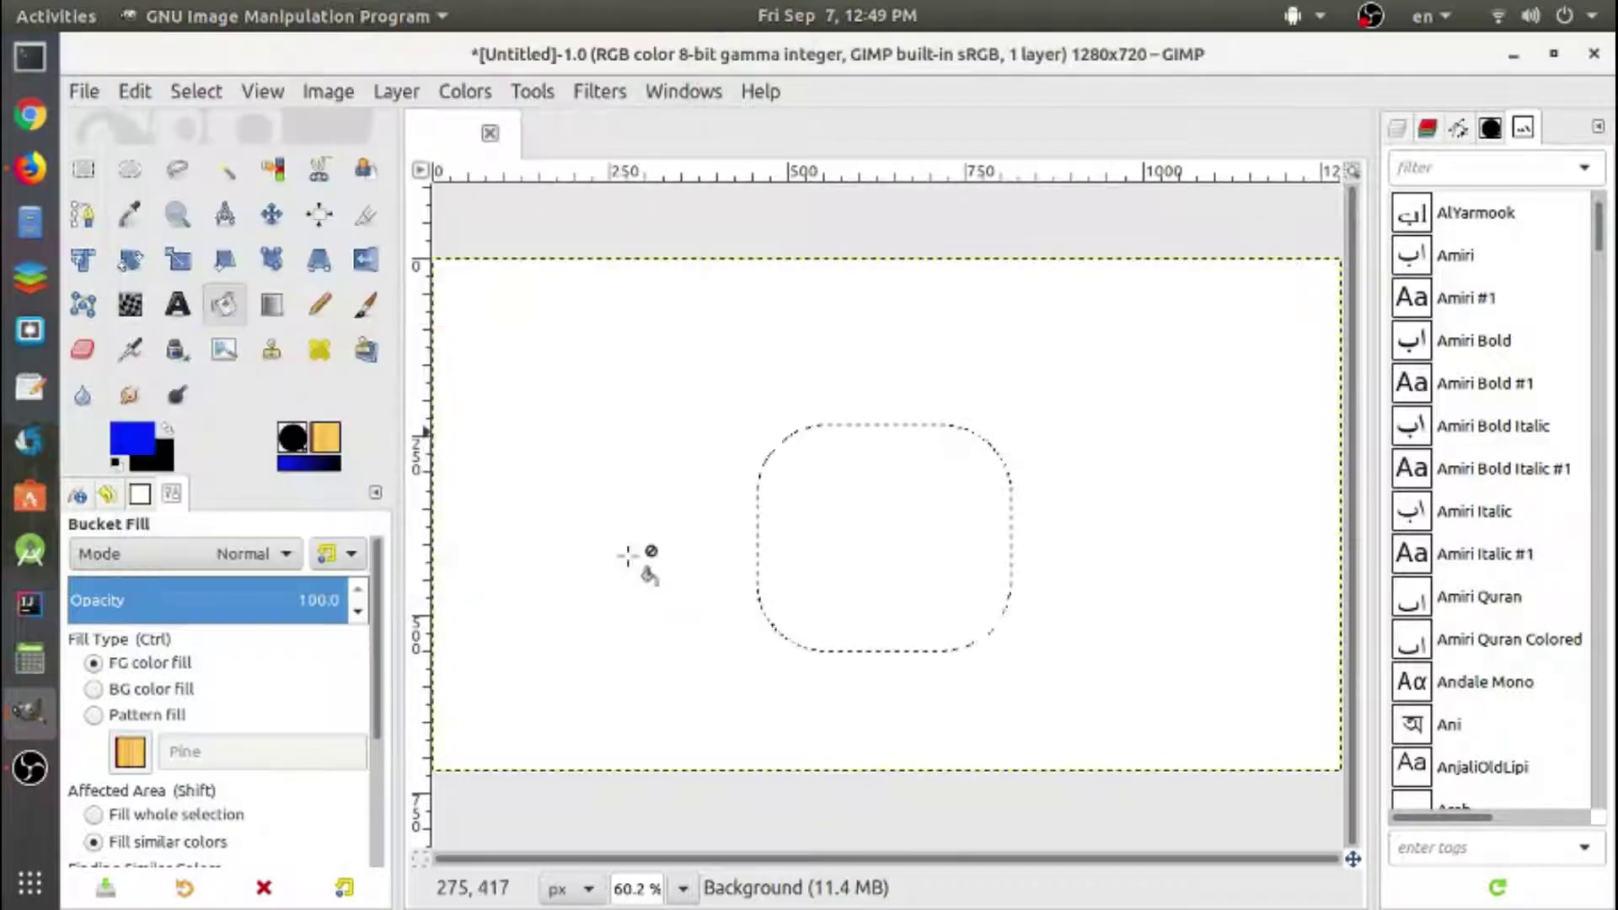
click(899, 526)
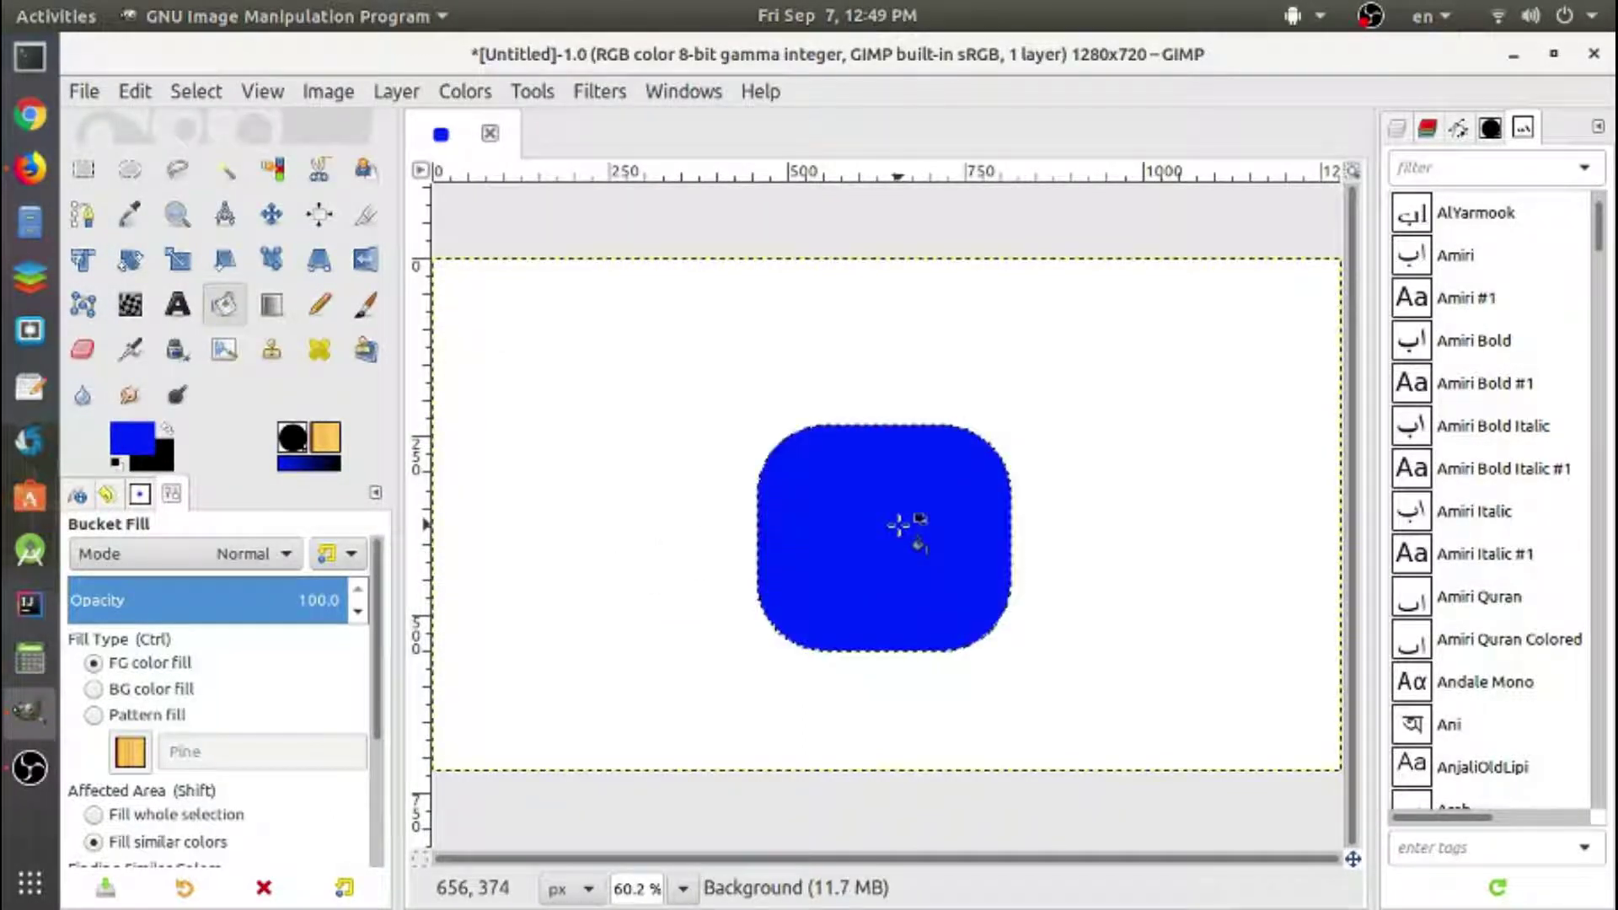
key(ctrl)
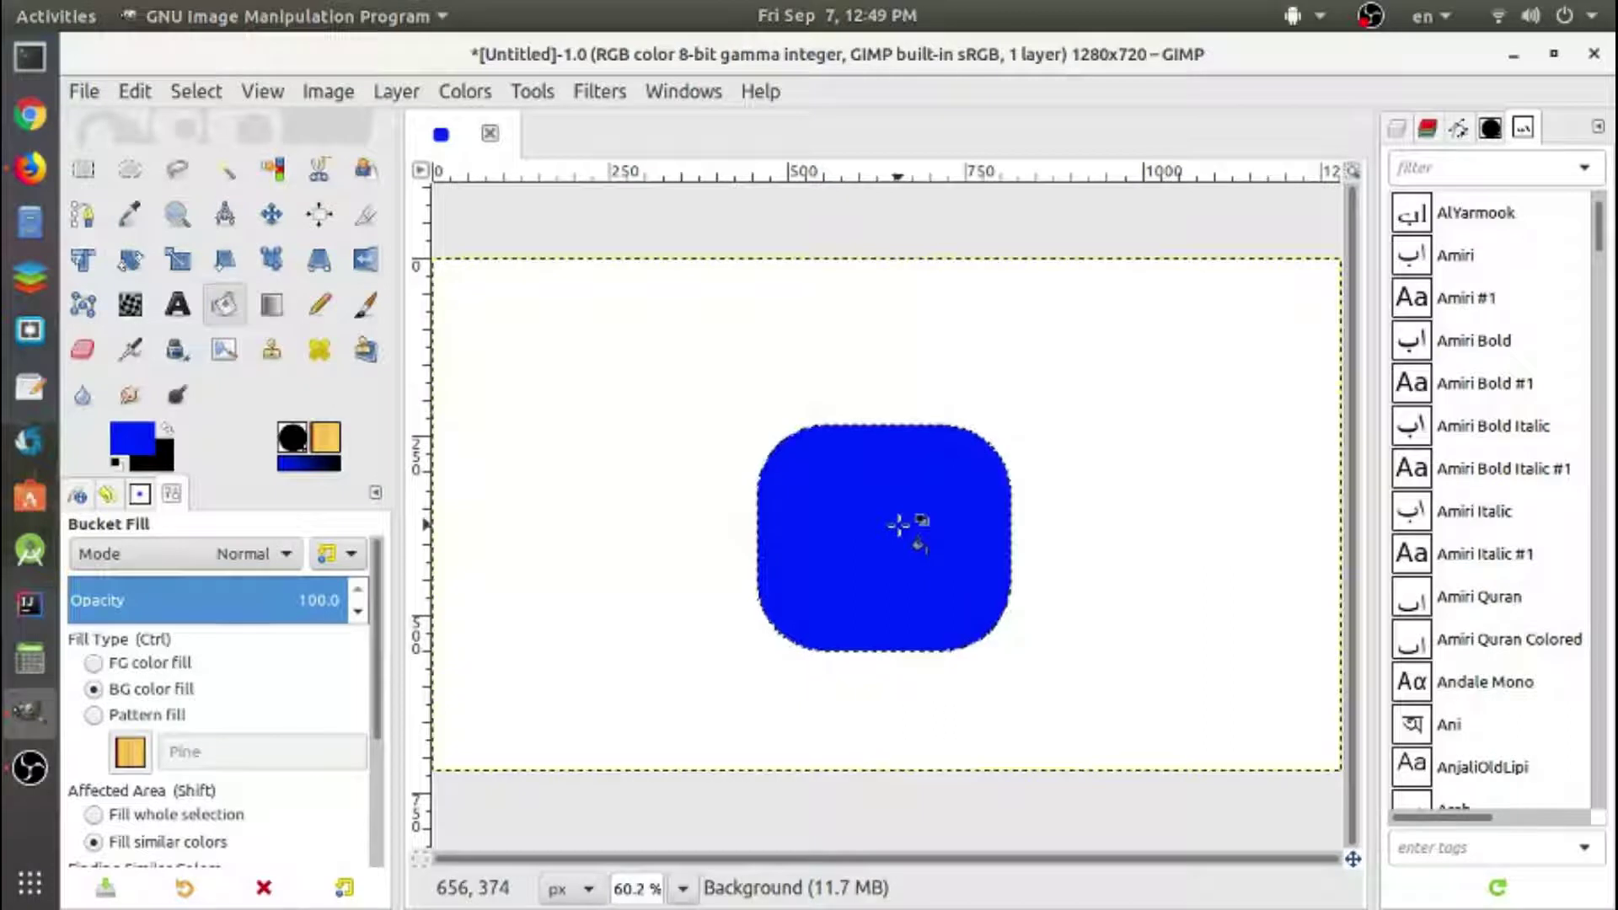
key(ctrl+z)
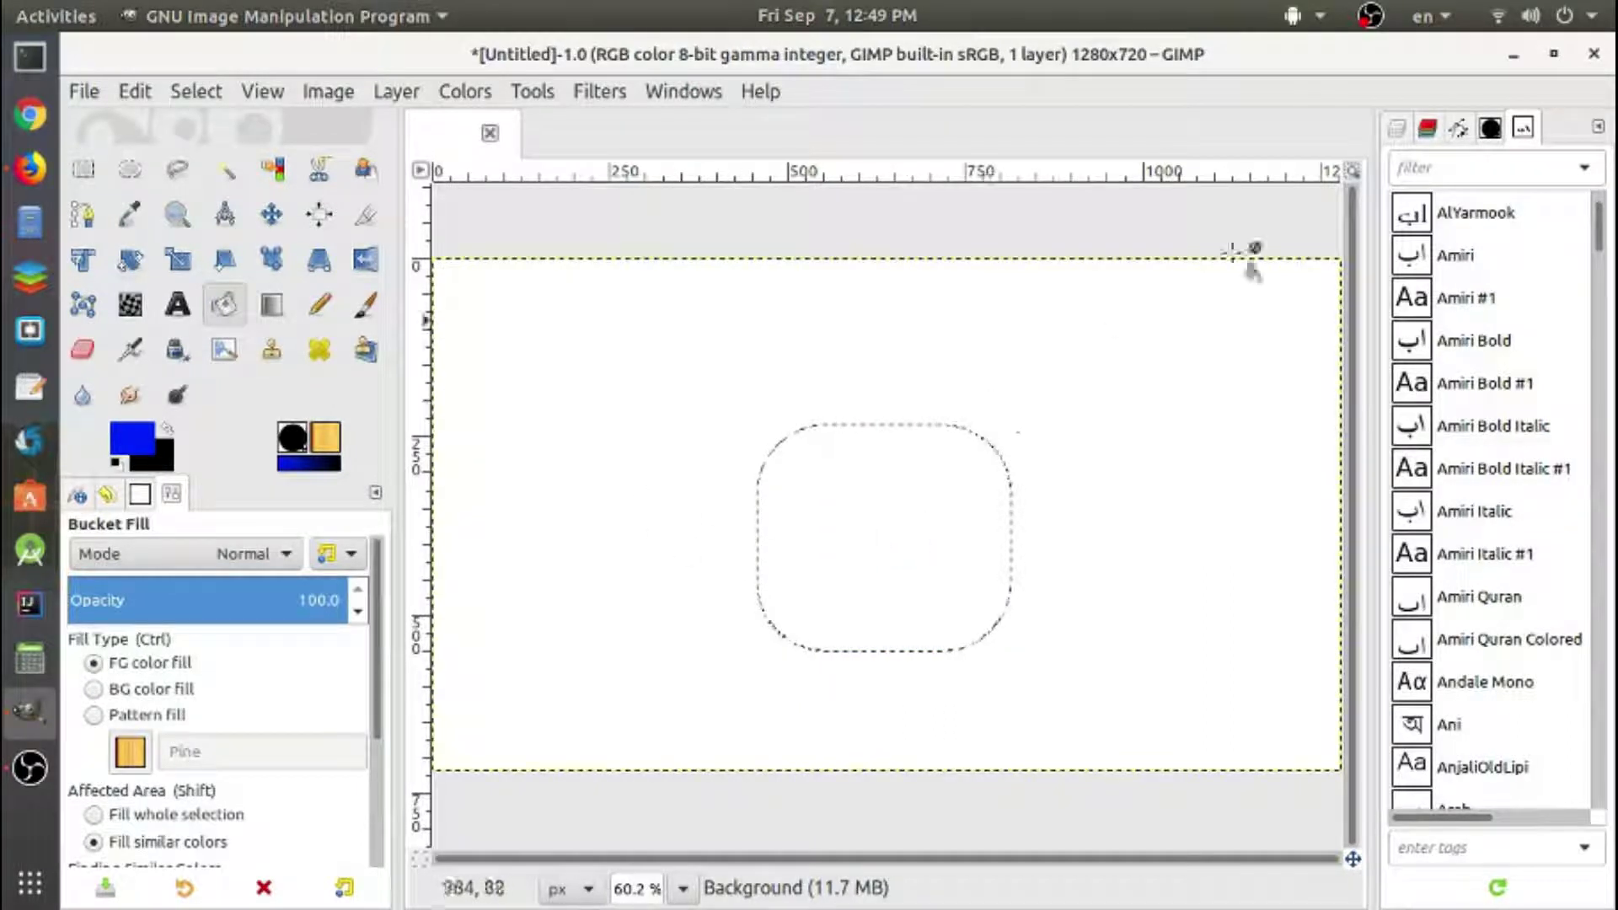
- Add a new transparent layer and fill the rounded selection blue on it
click(1397, 129)
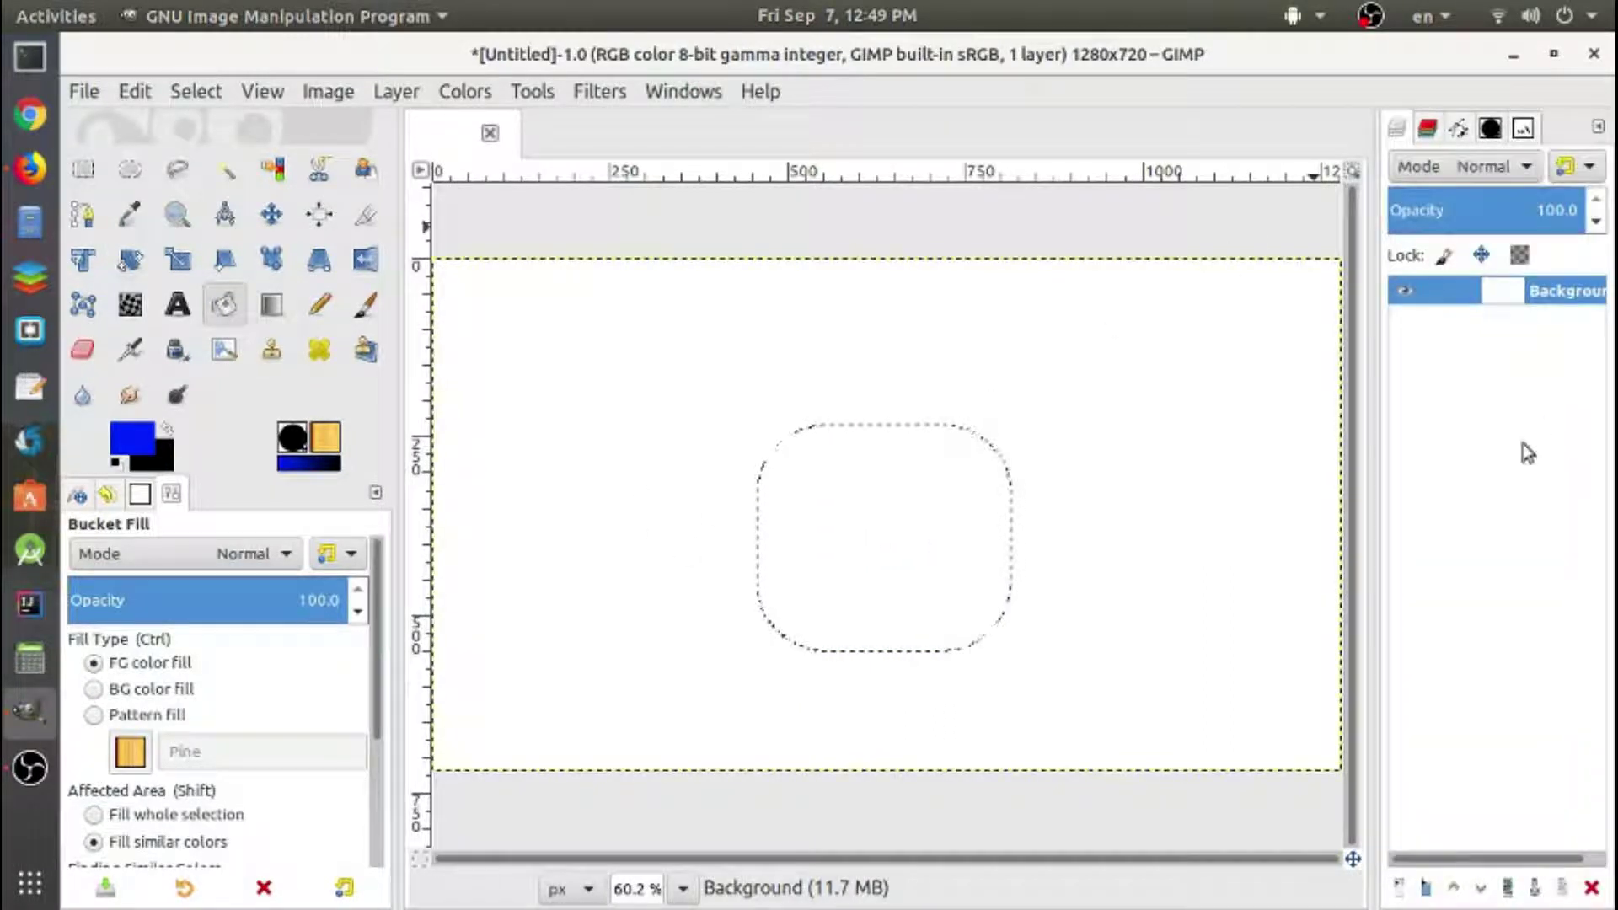
click(1406, 885)
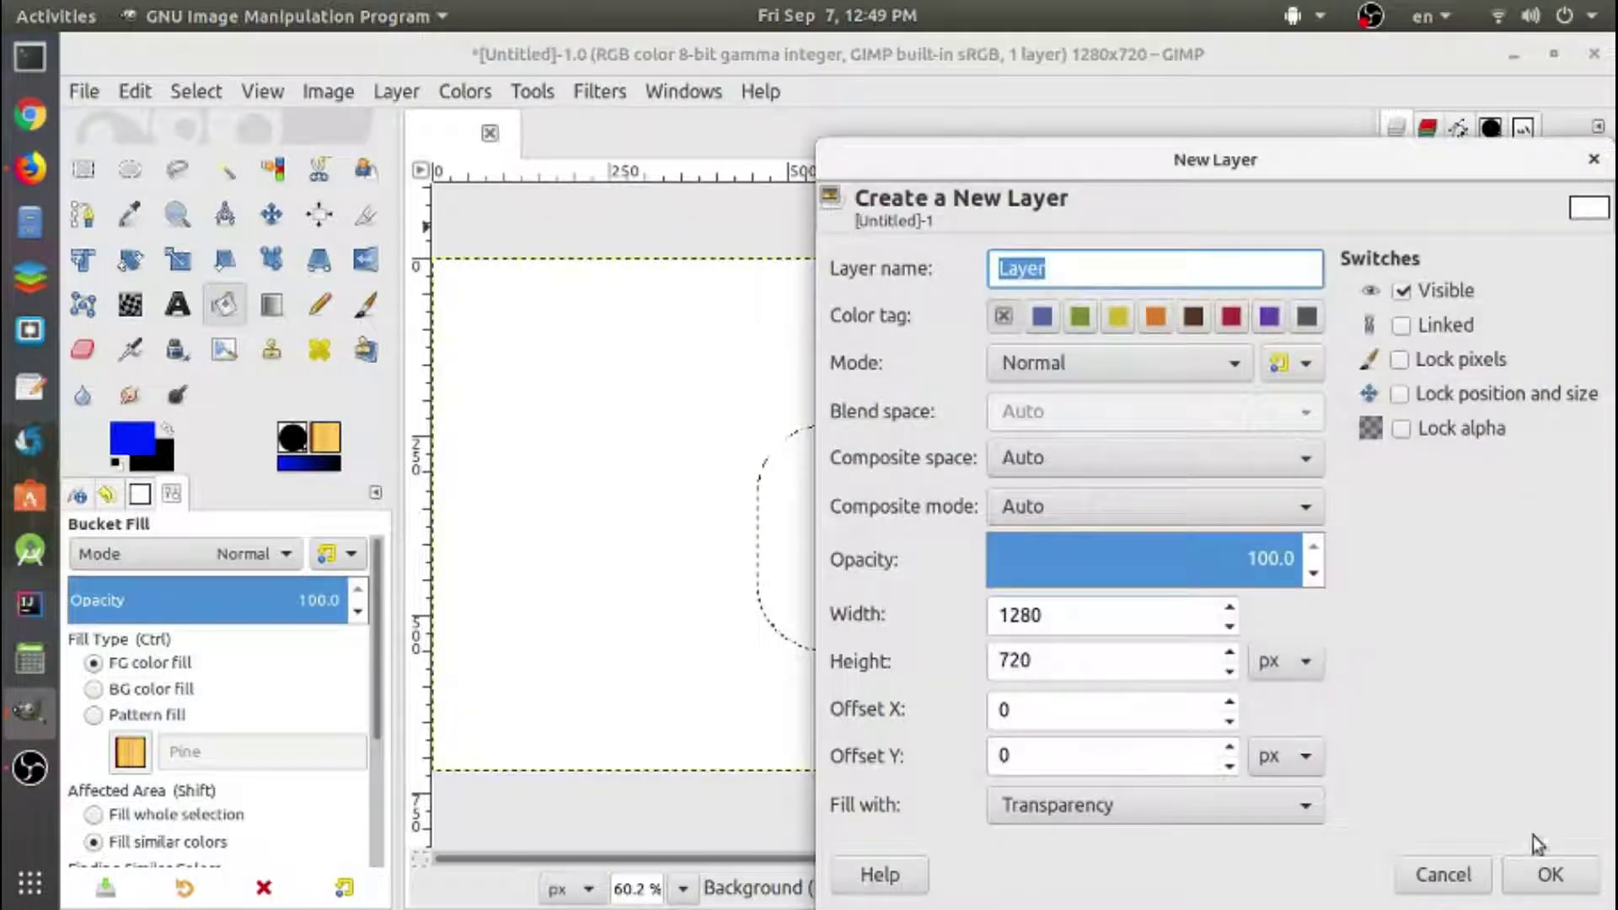
click(1549, 876)
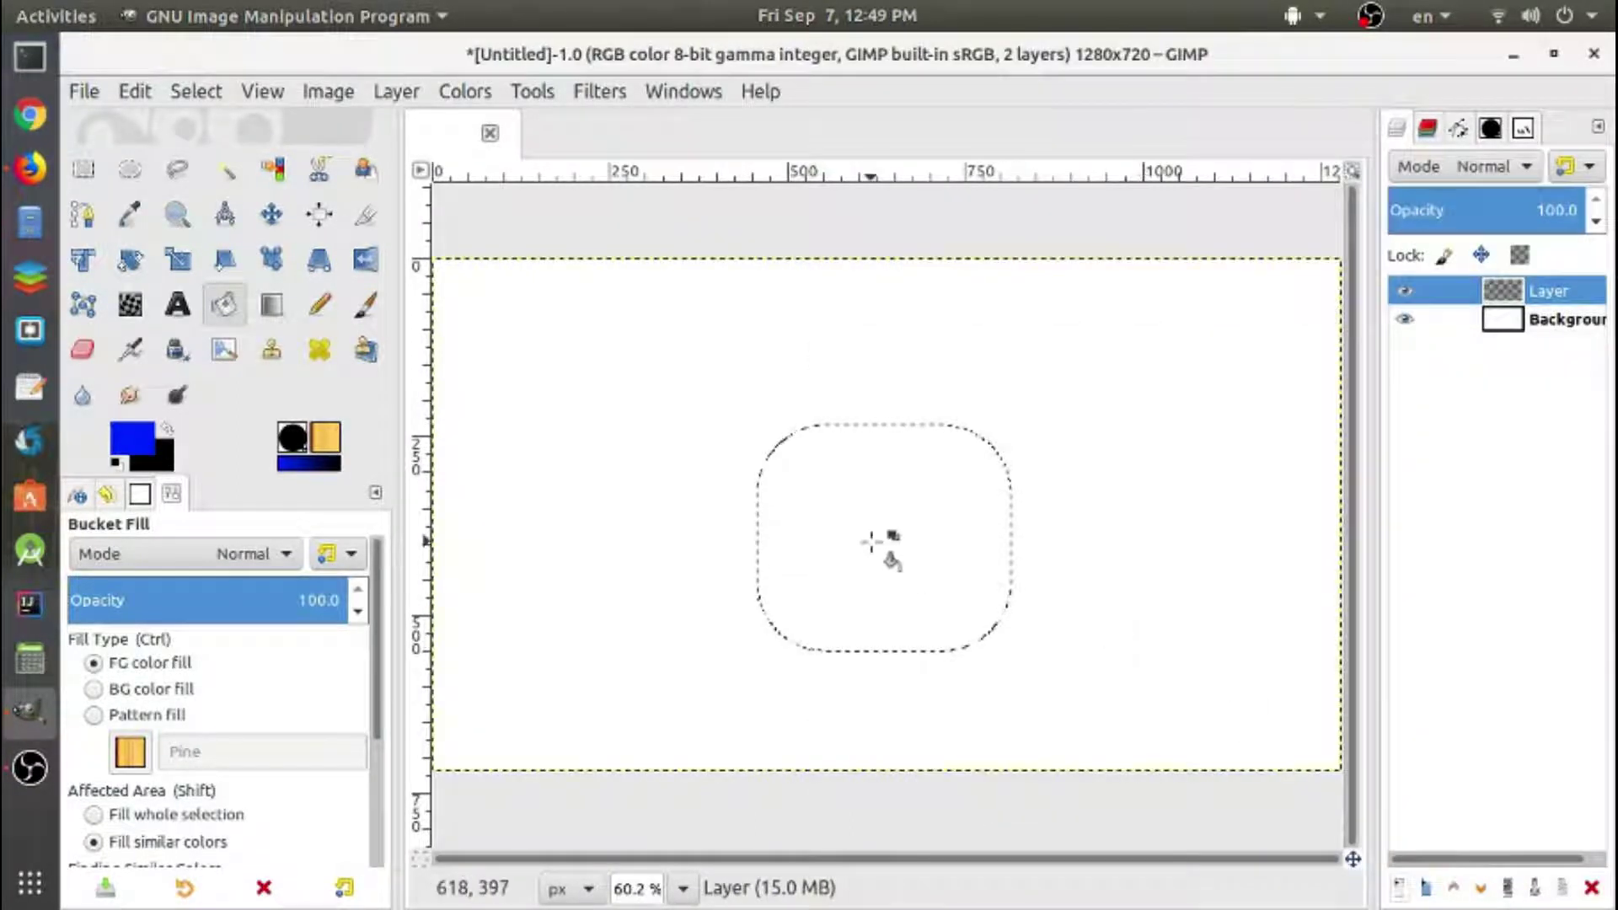
click(876, 543)
- Remove the selection around the blue shape with Select > None
click(135, 91)
click(196, 91)
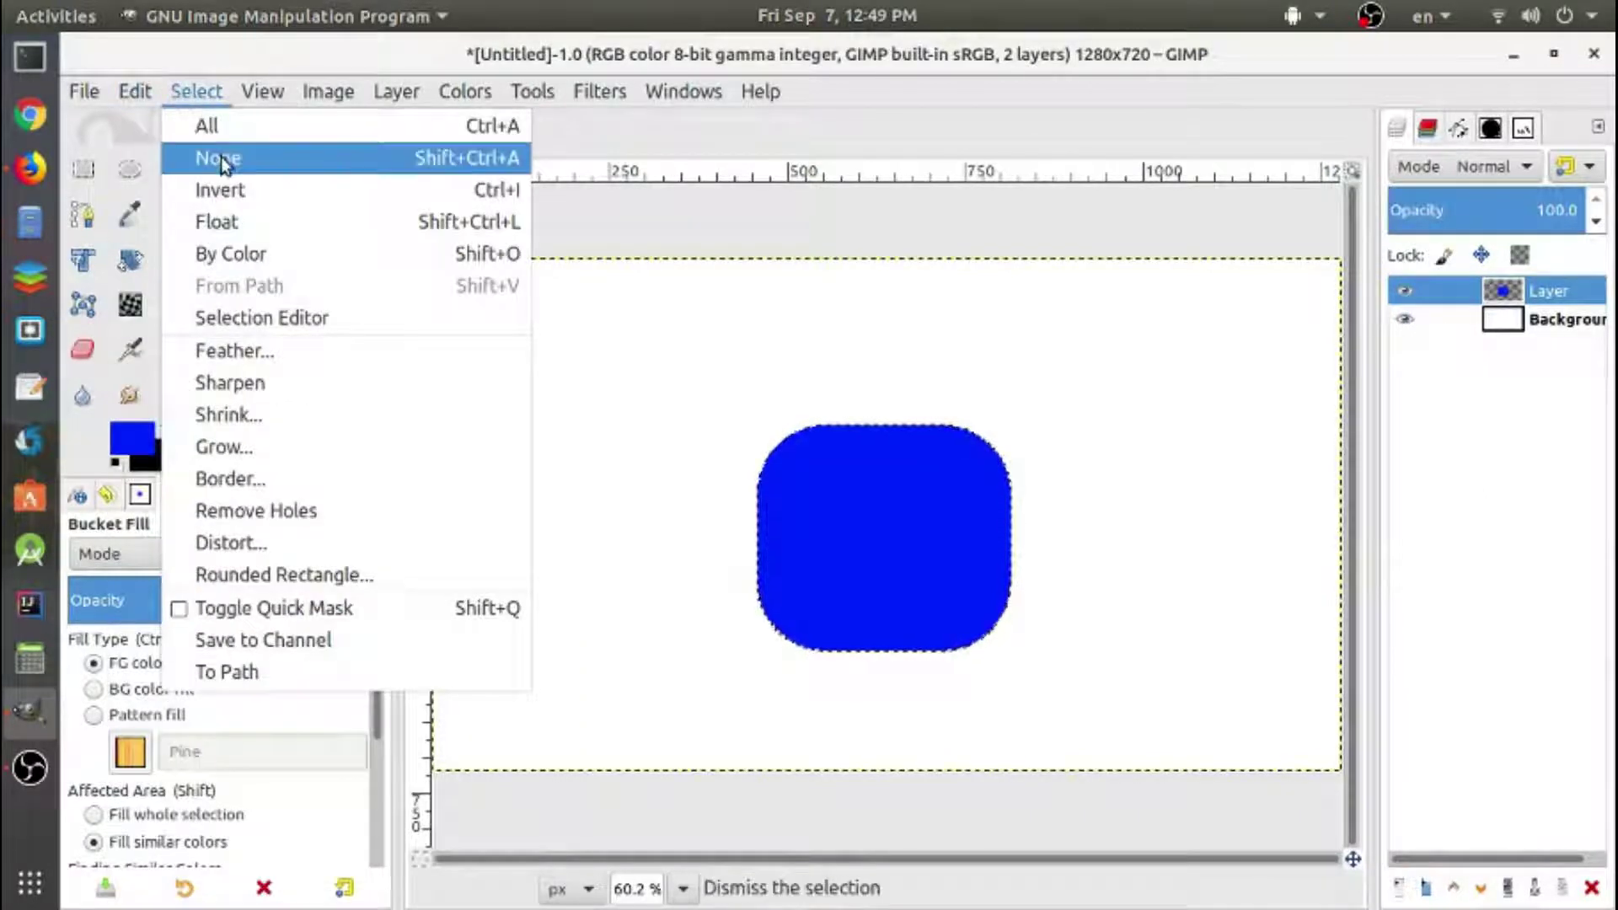
click(218, 159)
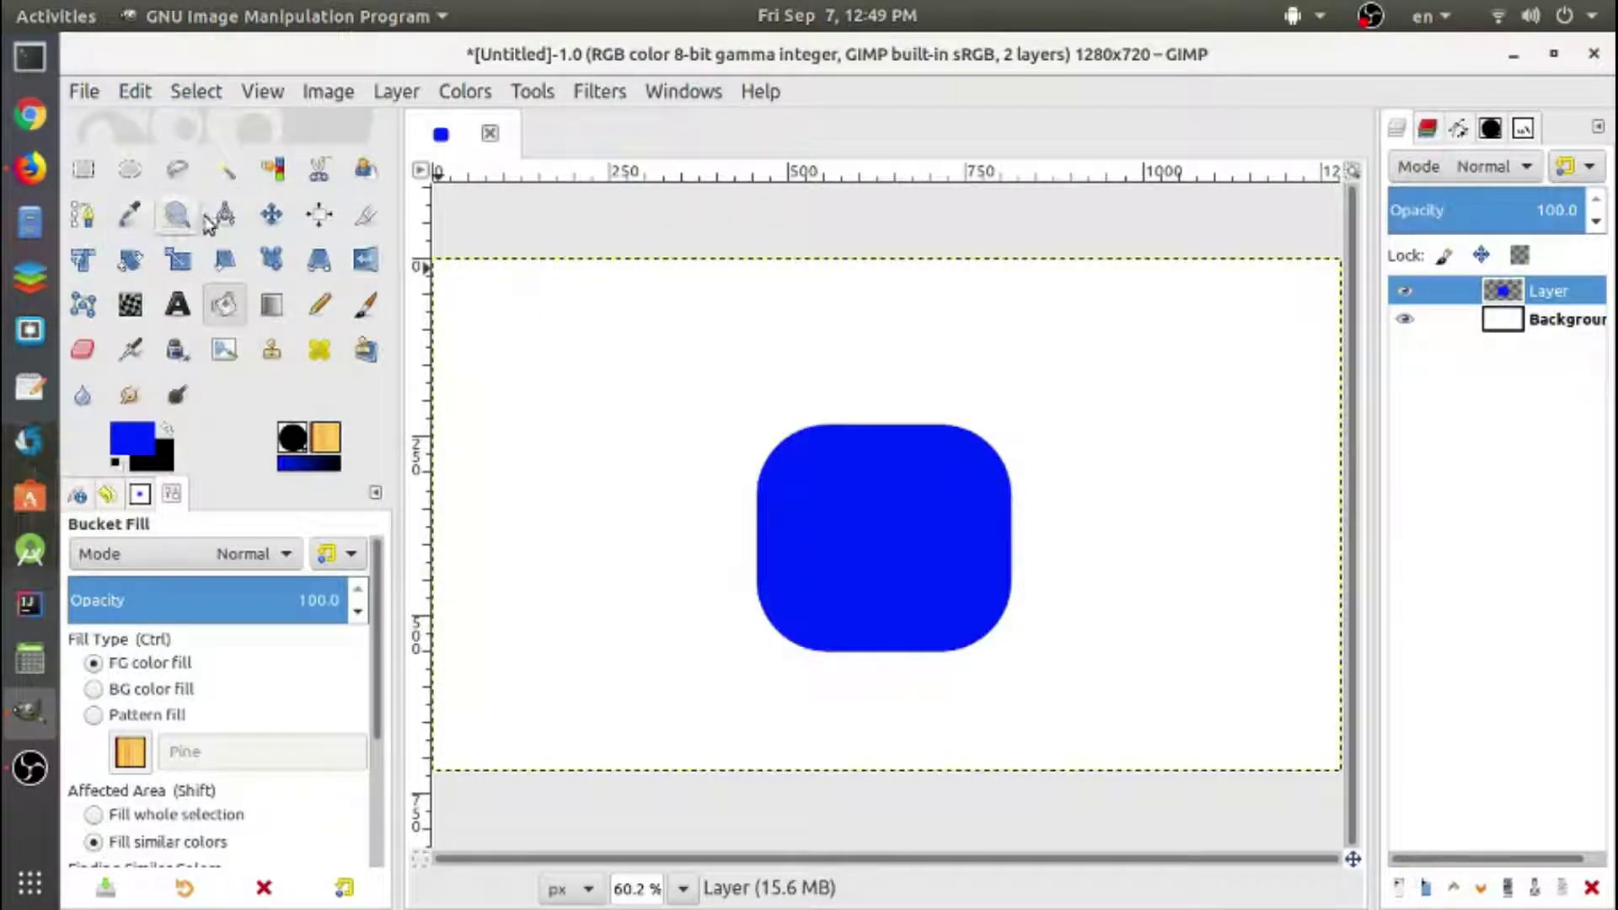
click(270, 219)
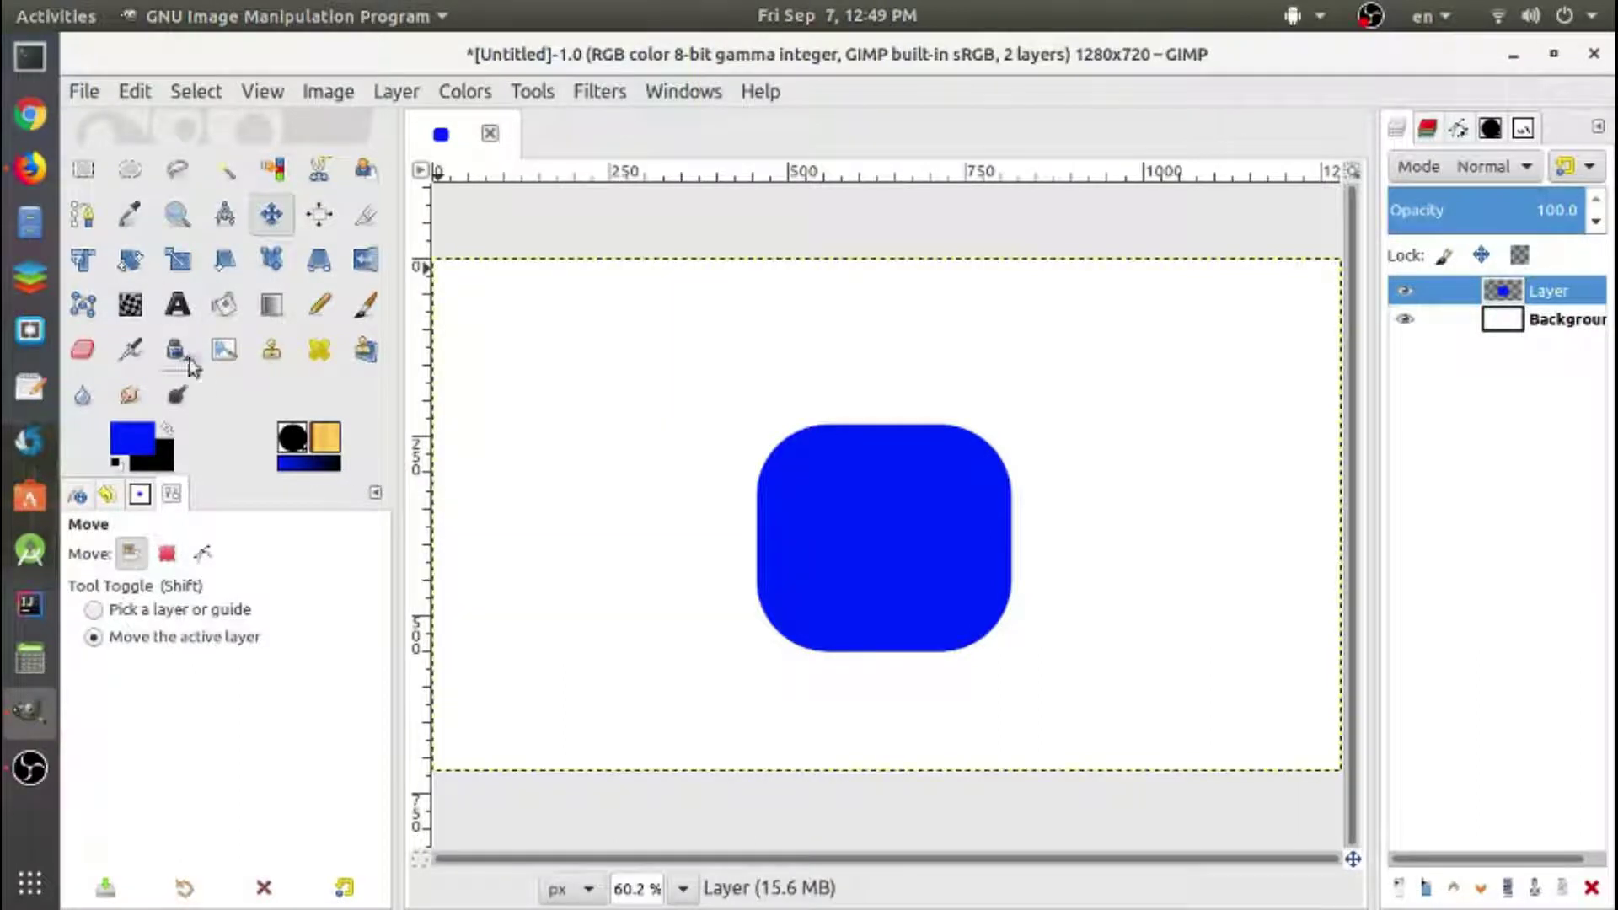
- Start a text layer on the blue square with the Text tool
click(178, 307)
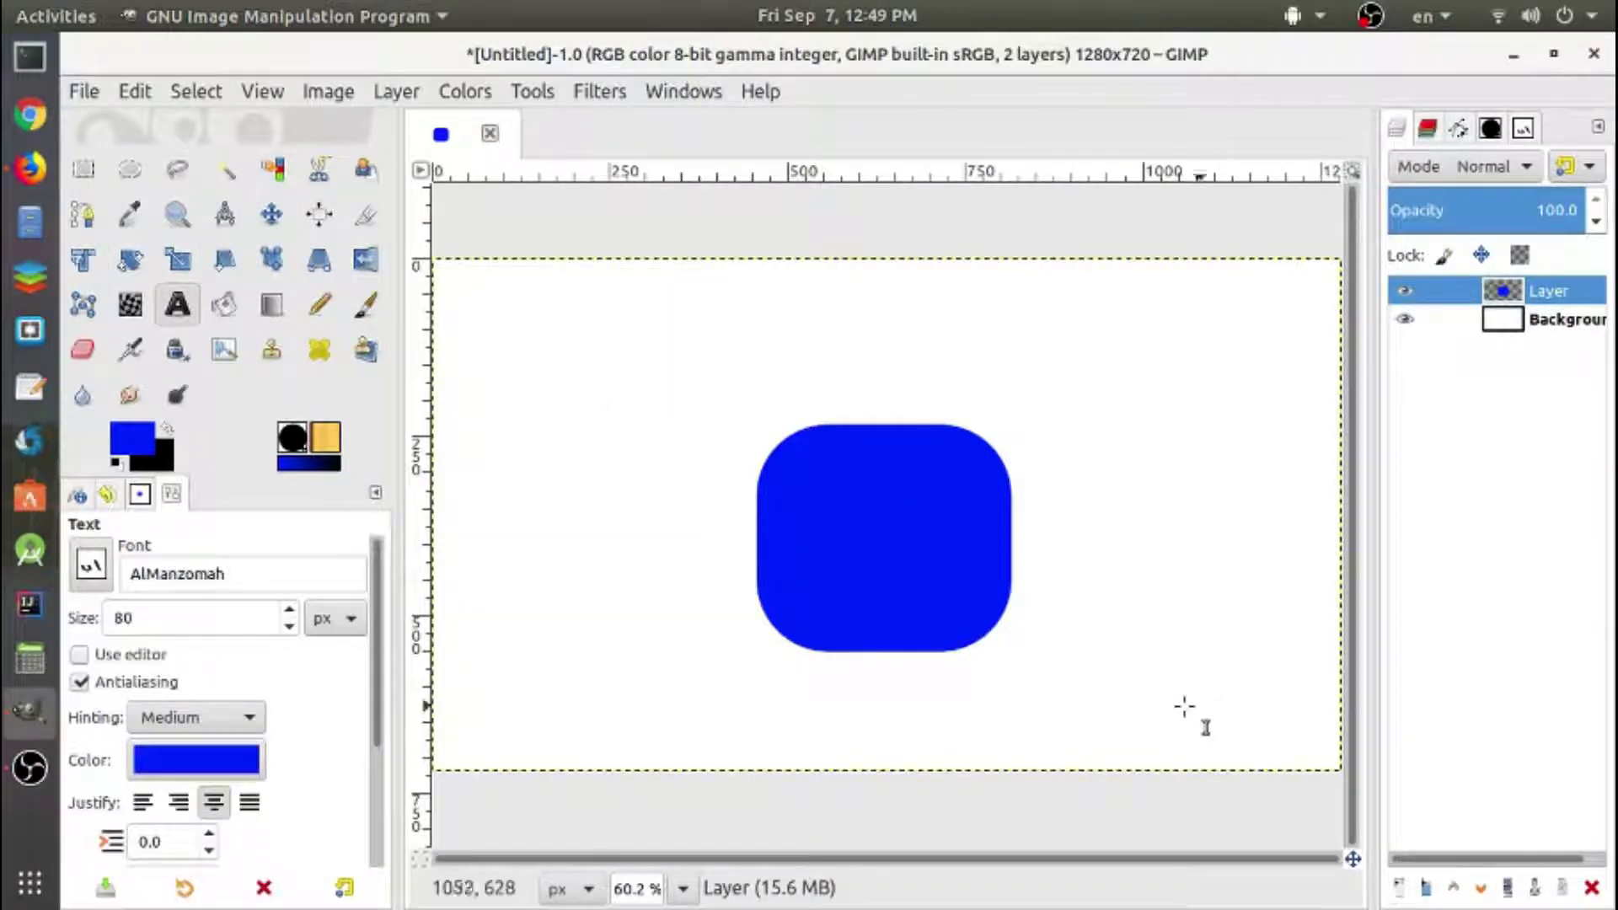
click(880, 565)
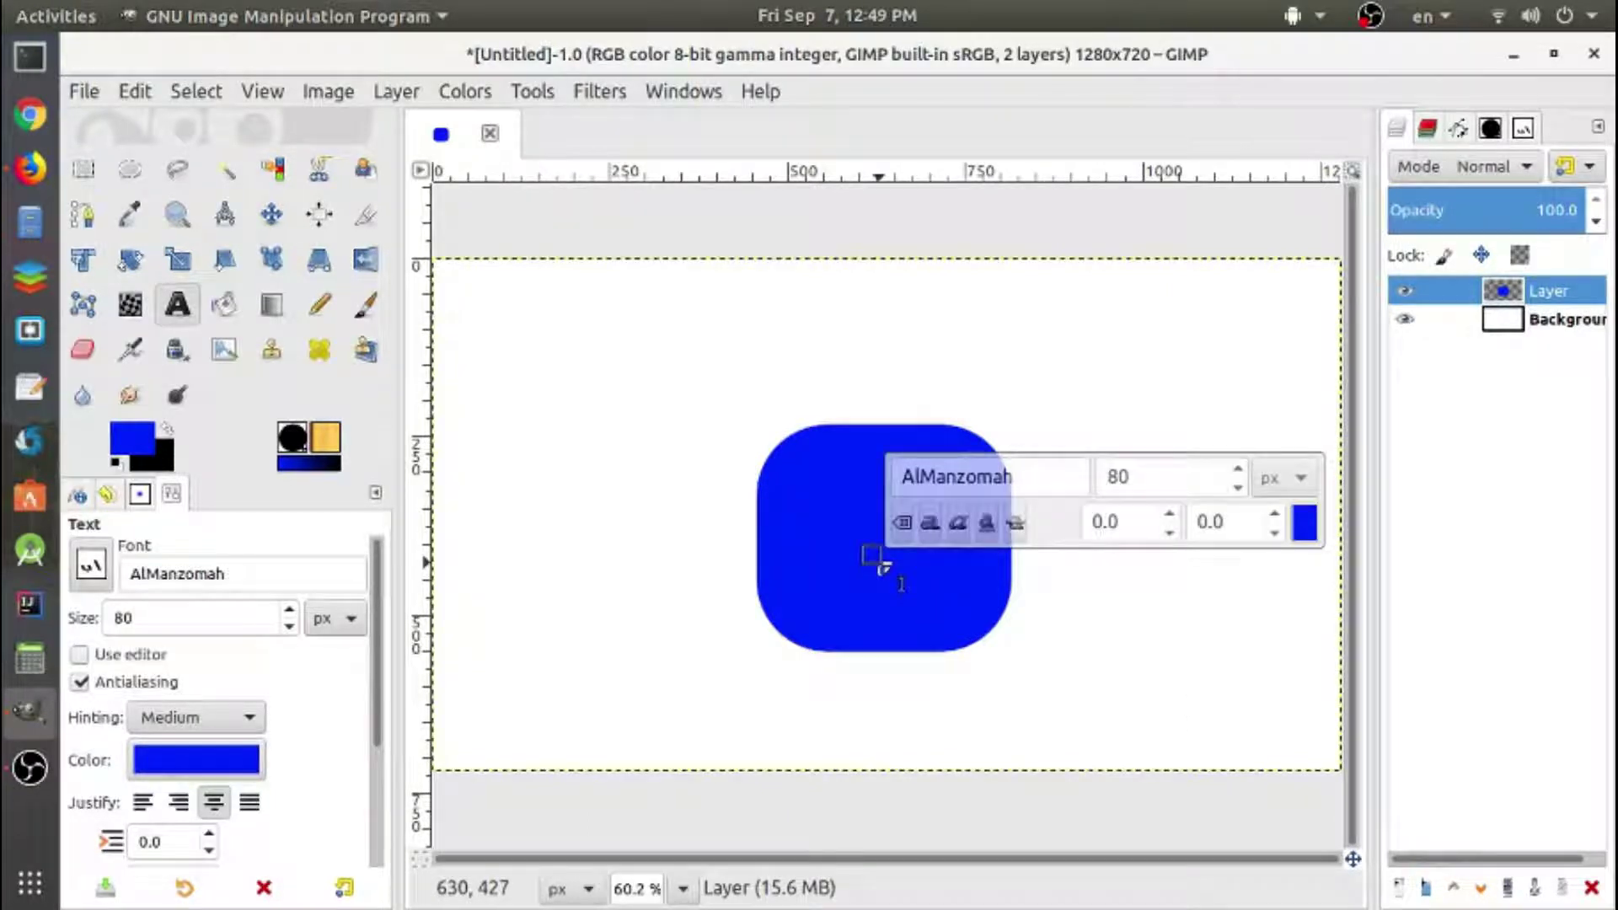
text(f)
key(Return)
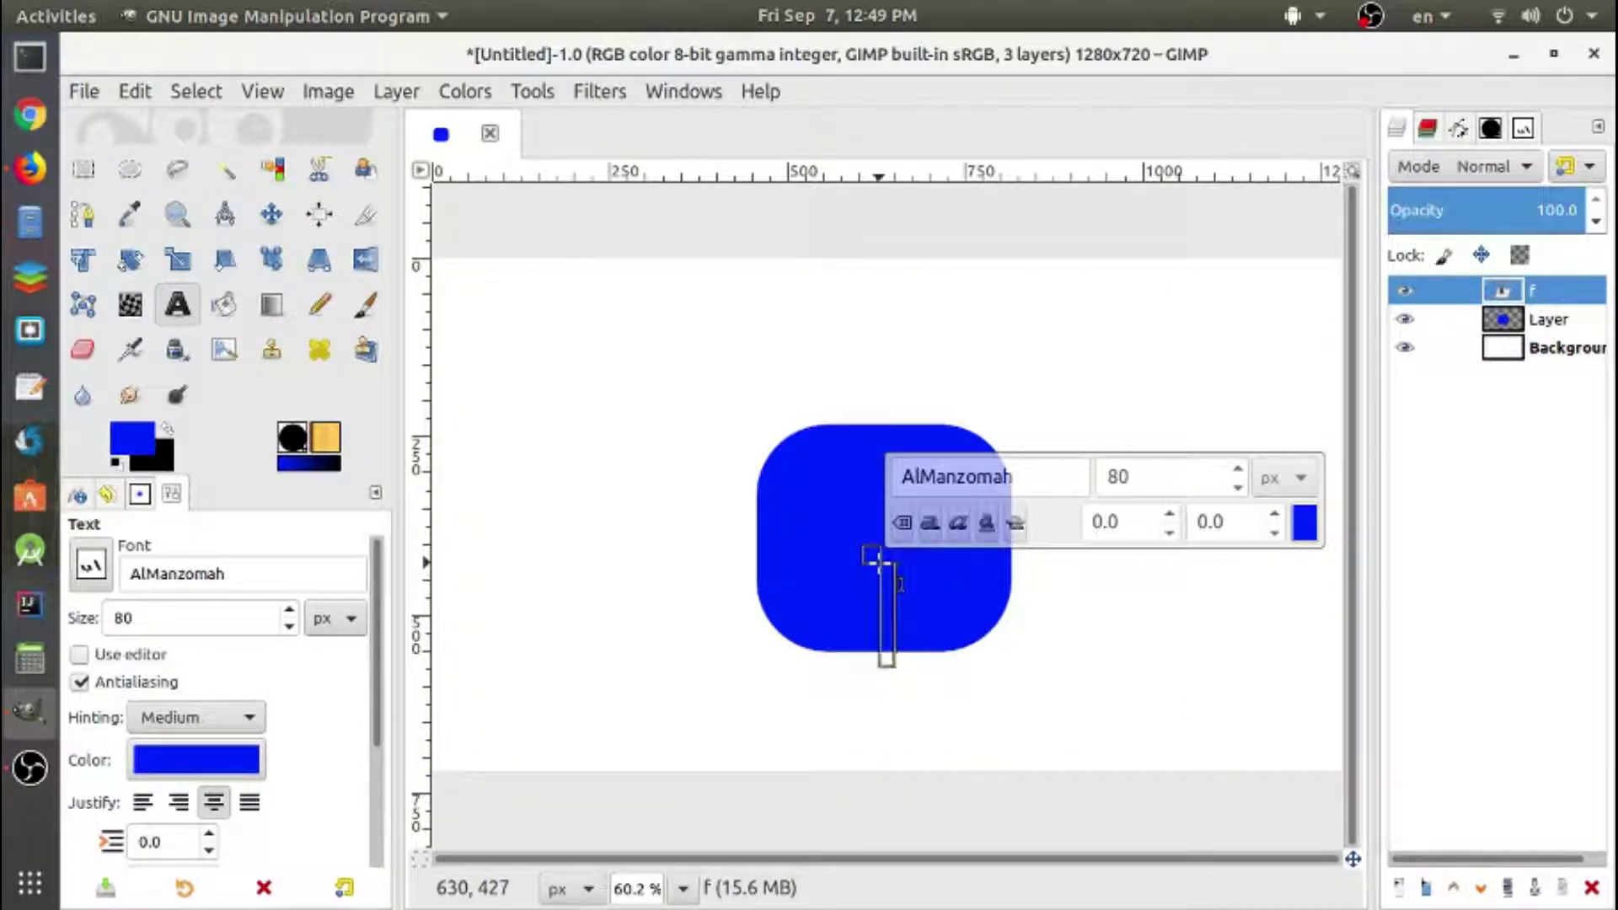
- Set the text font to Oswald Bold and choose white ffffff as the foreground colour
click(1003, 477)
double_click(1003, 477)
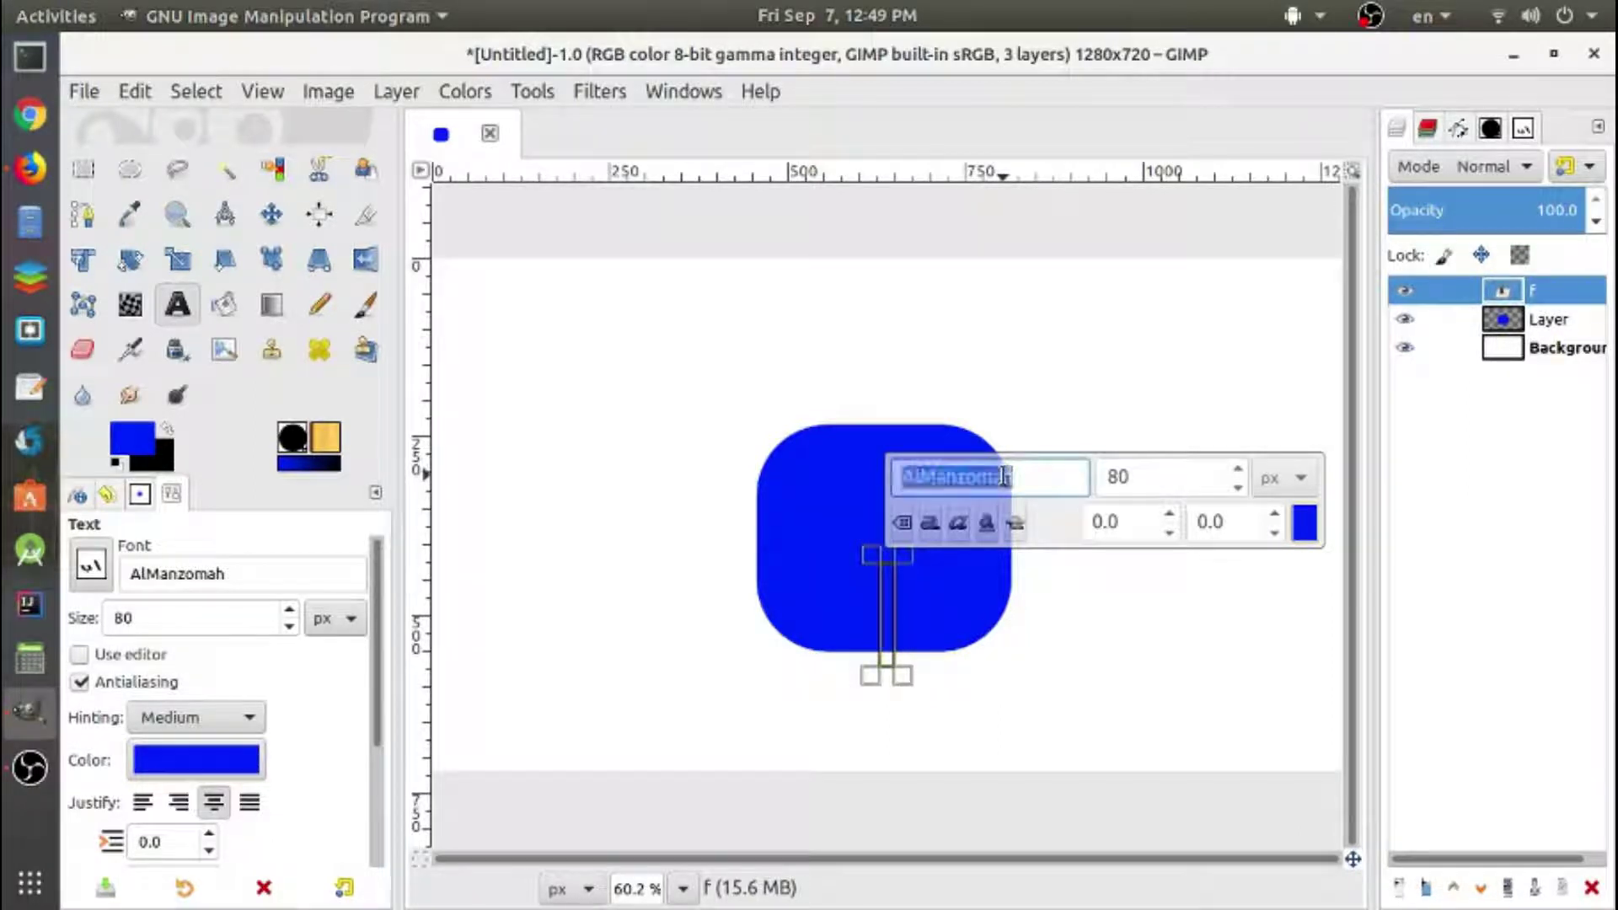
text(os)
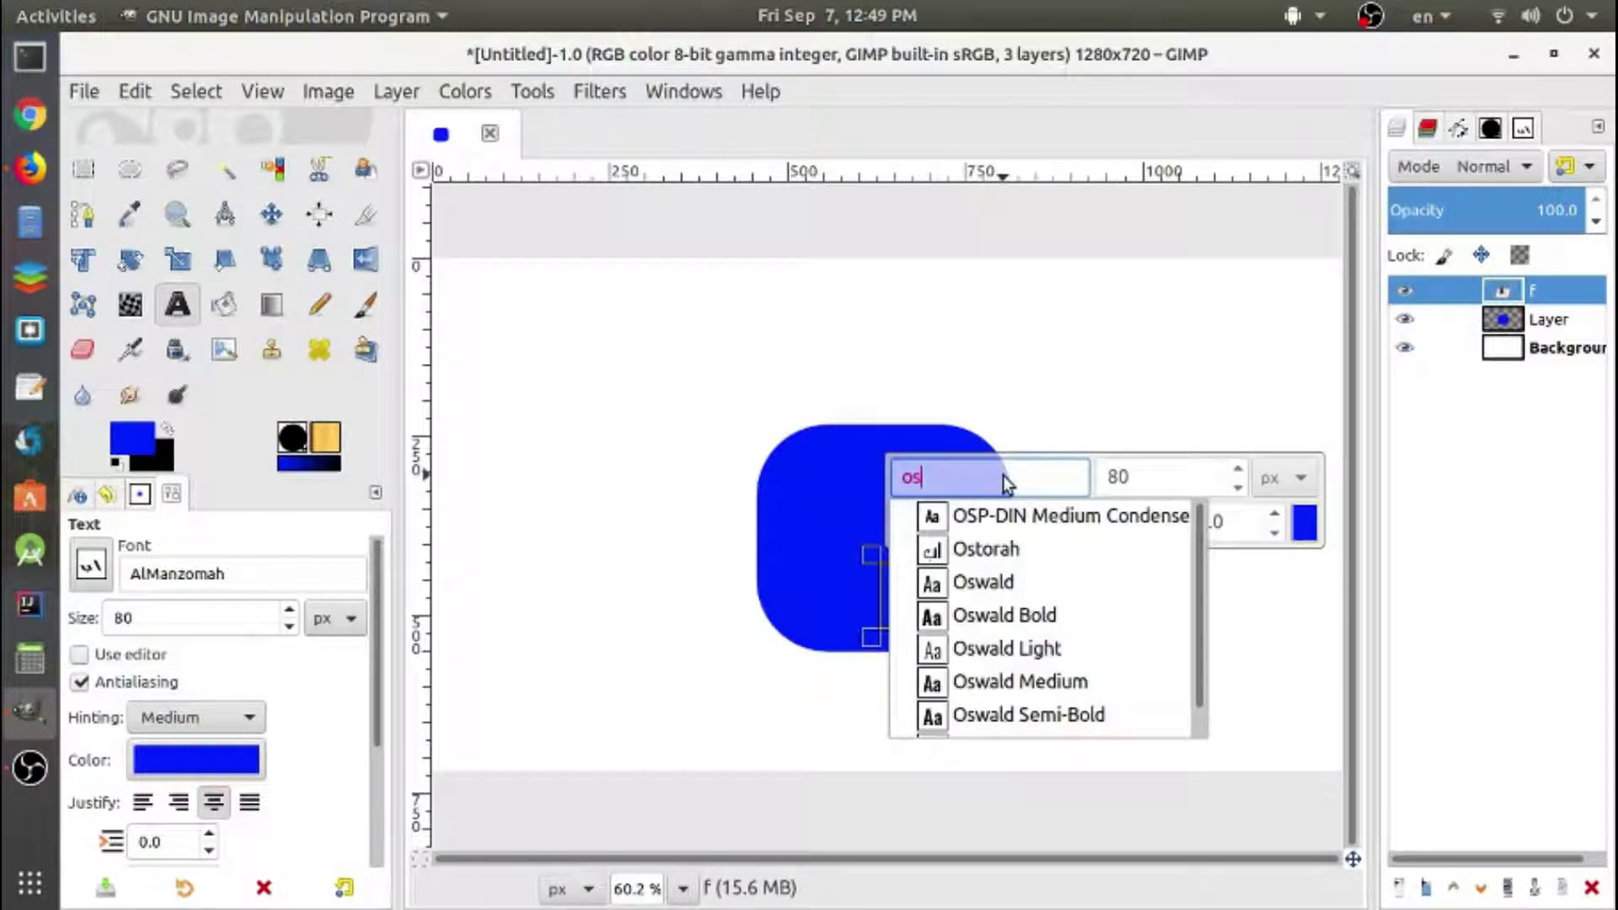
key(Down)
key(Down)
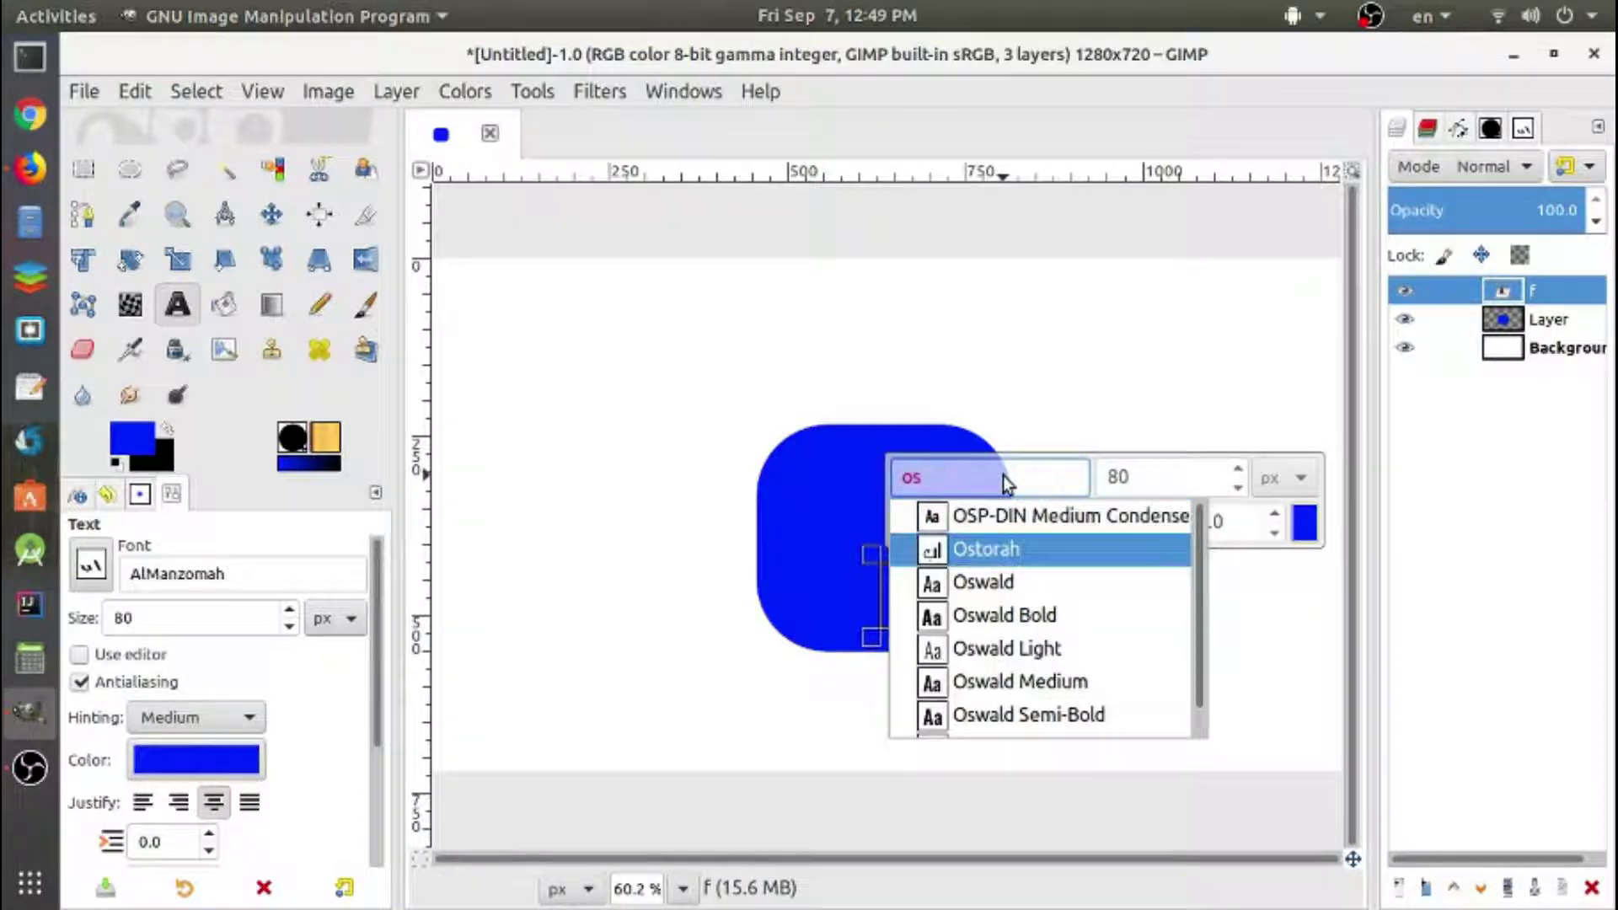
key(Down)
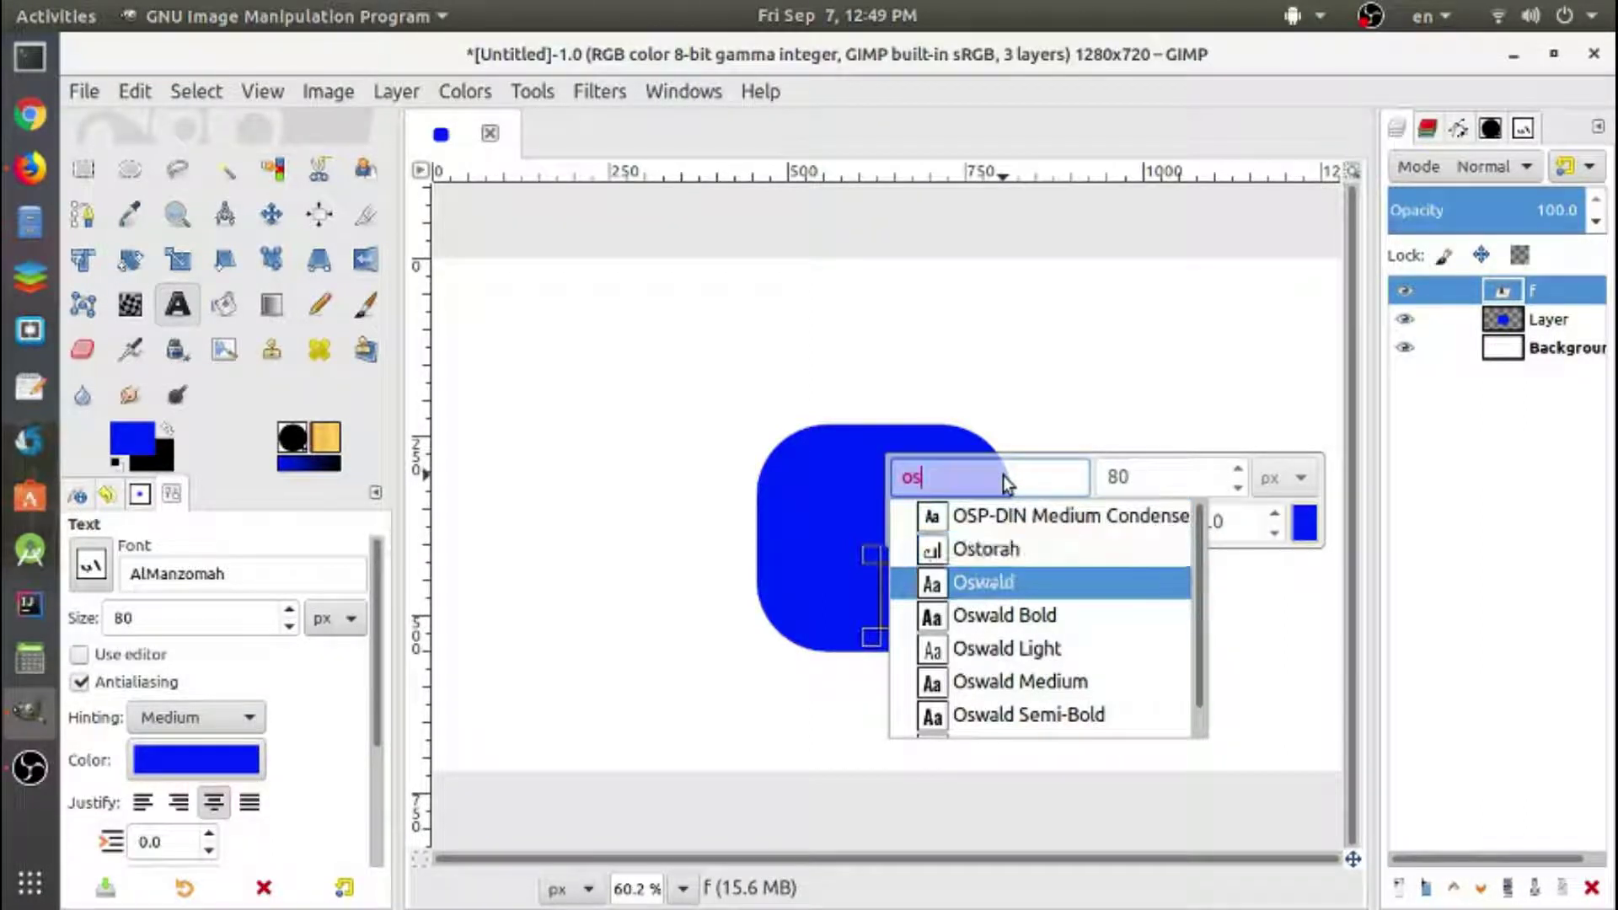
key(Down)
key(Return)
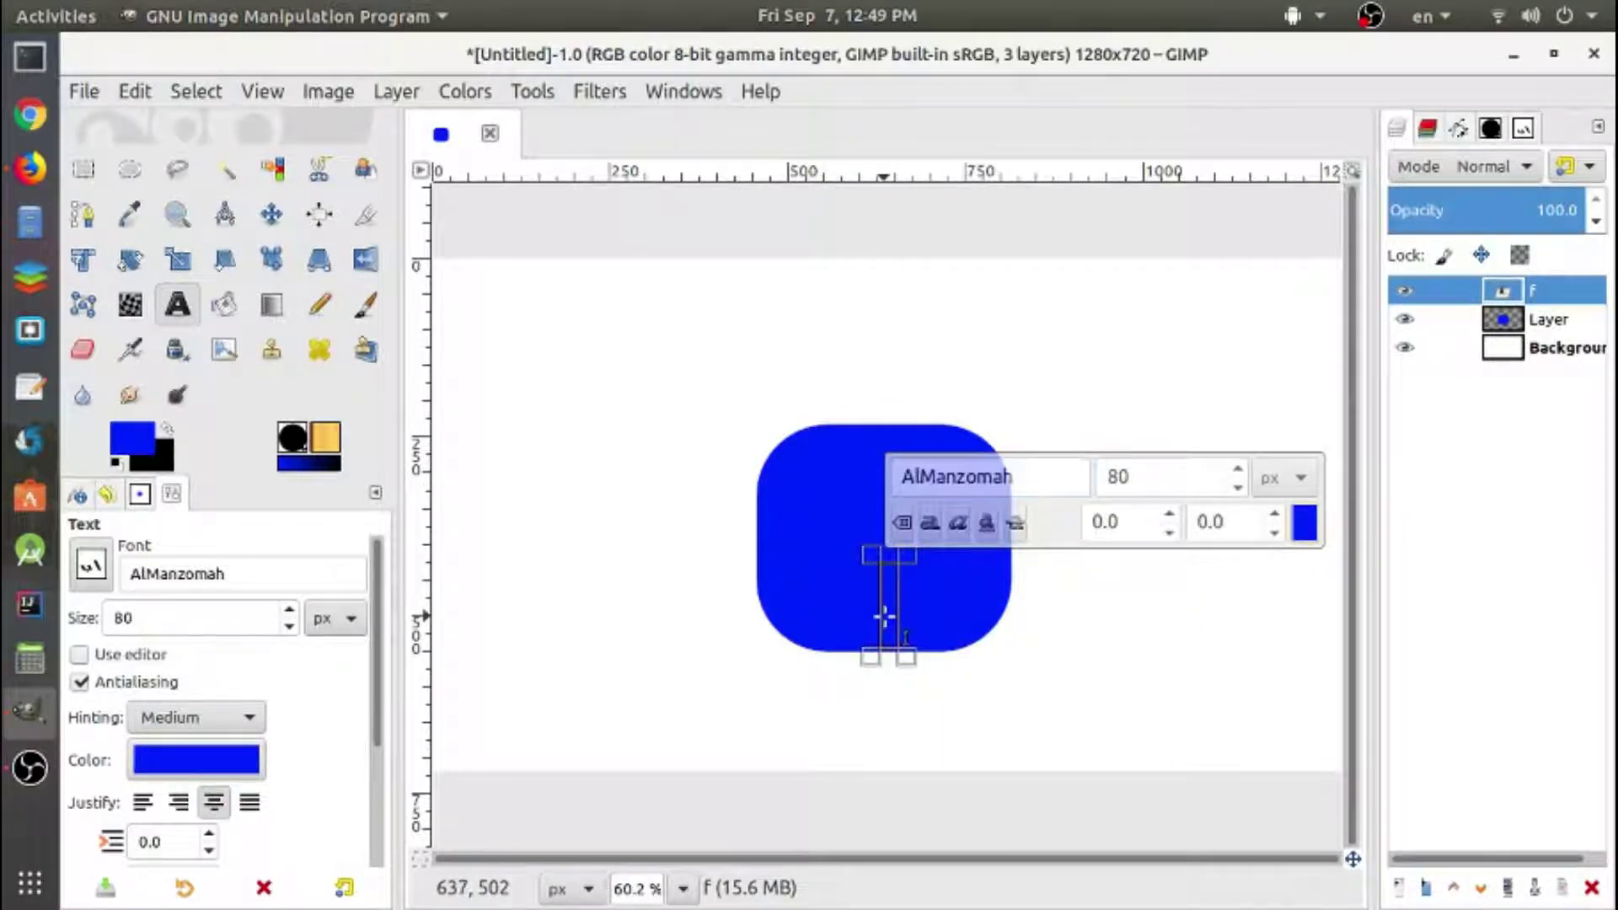
click(132, 460)
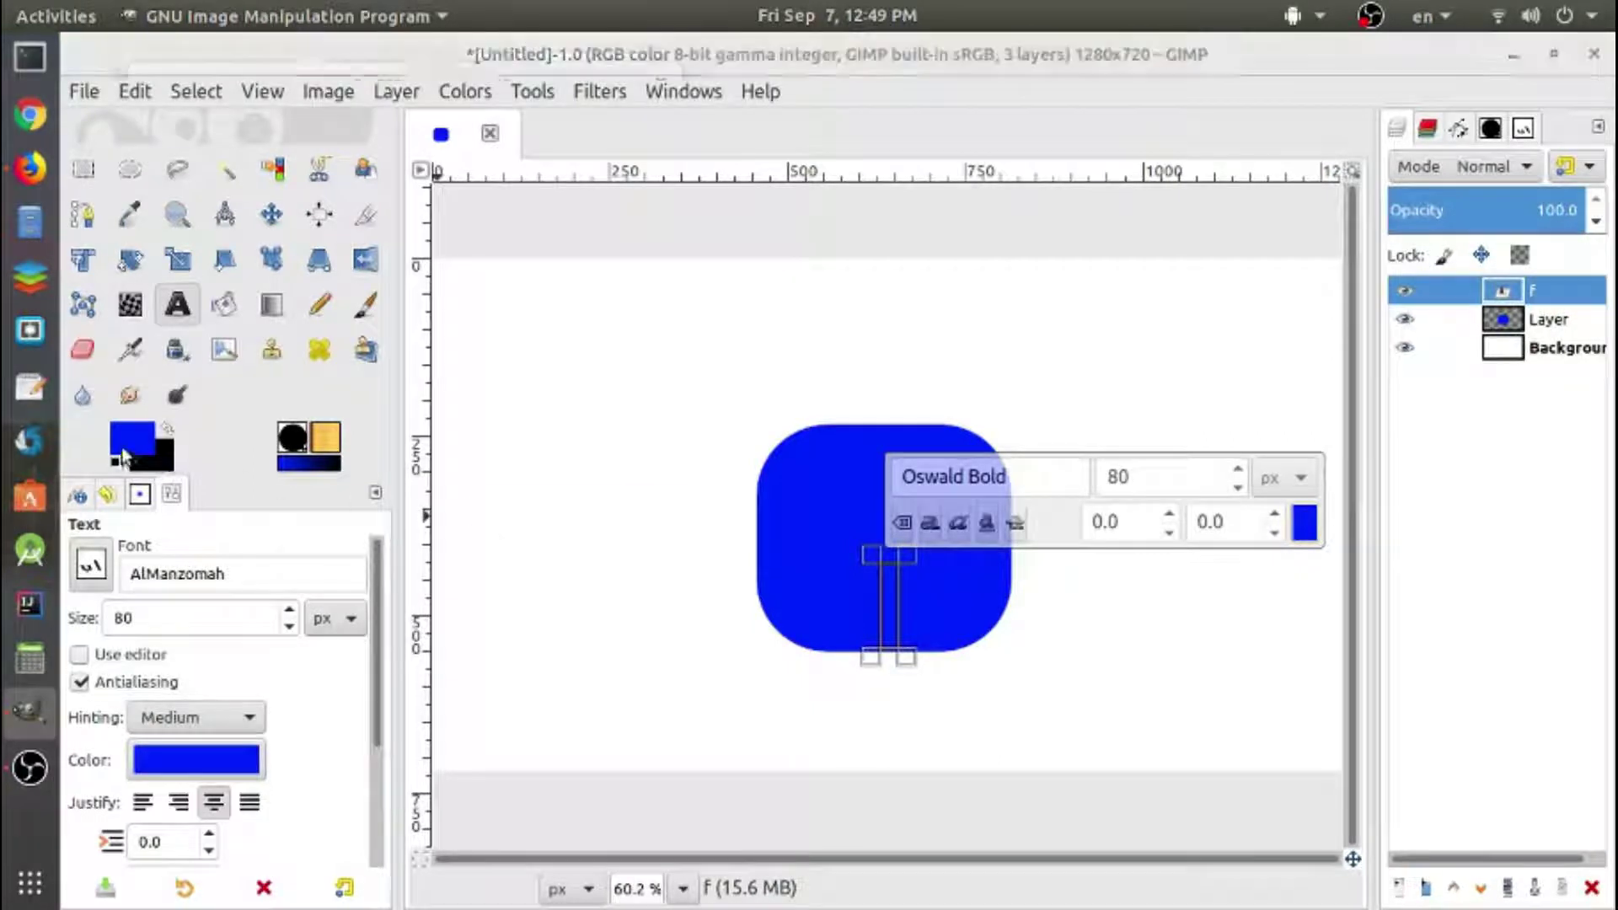
drag(213, 289, 116, 118)
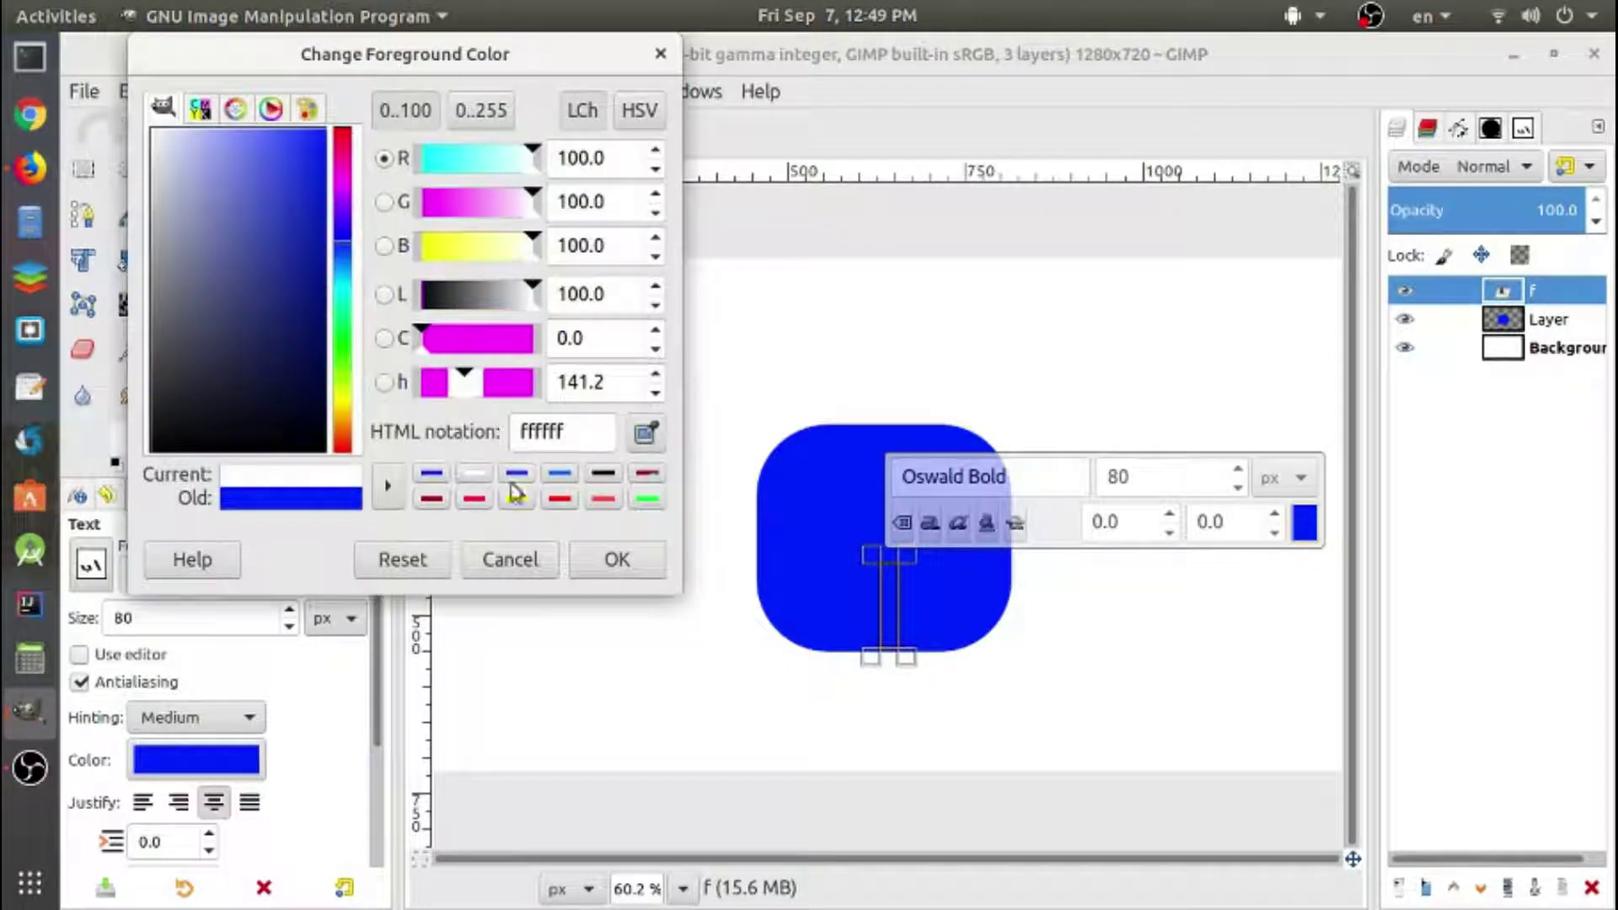
- Confirm white and type a lowercase 'f' in a new text box at the square's top-left
click(609, 559)
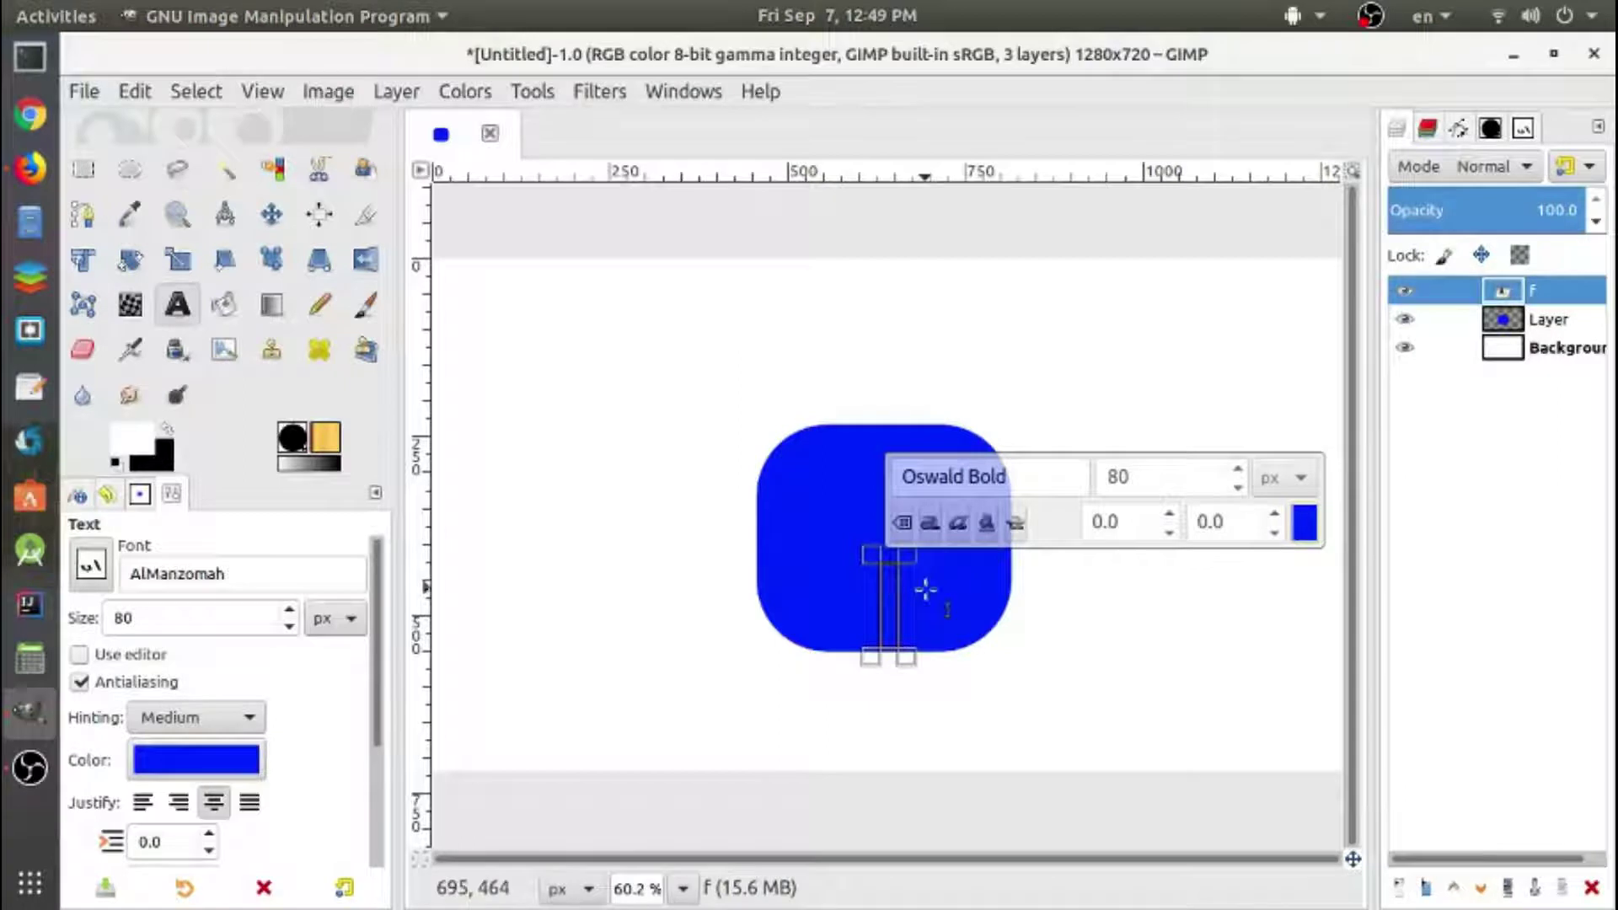
click(879, 597)
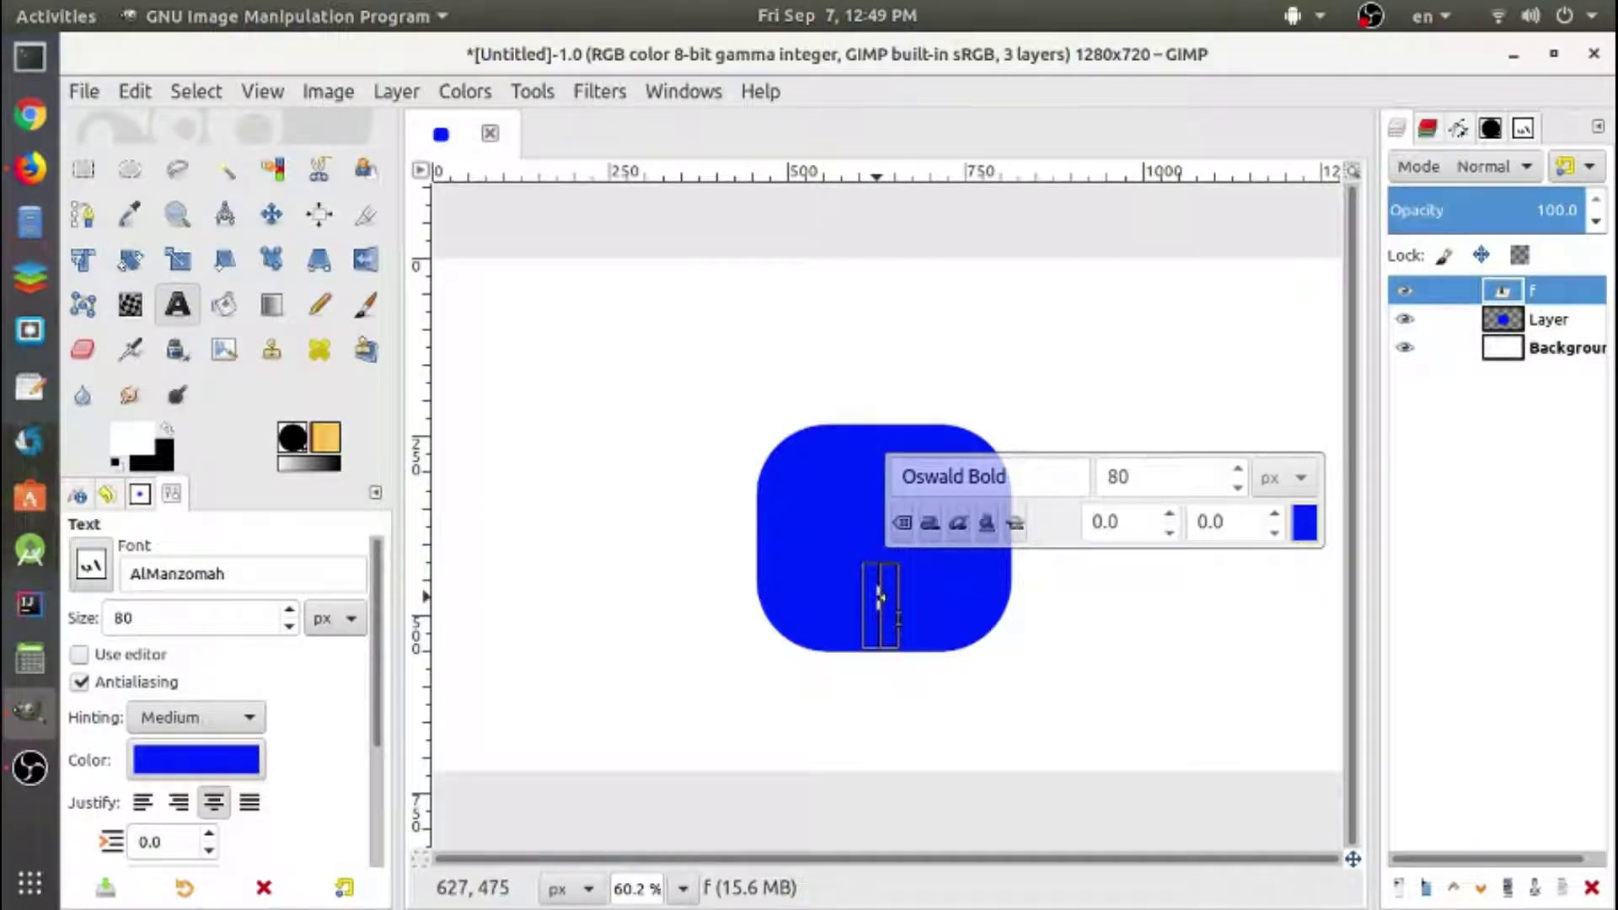
key(BackSpace)
text(F)
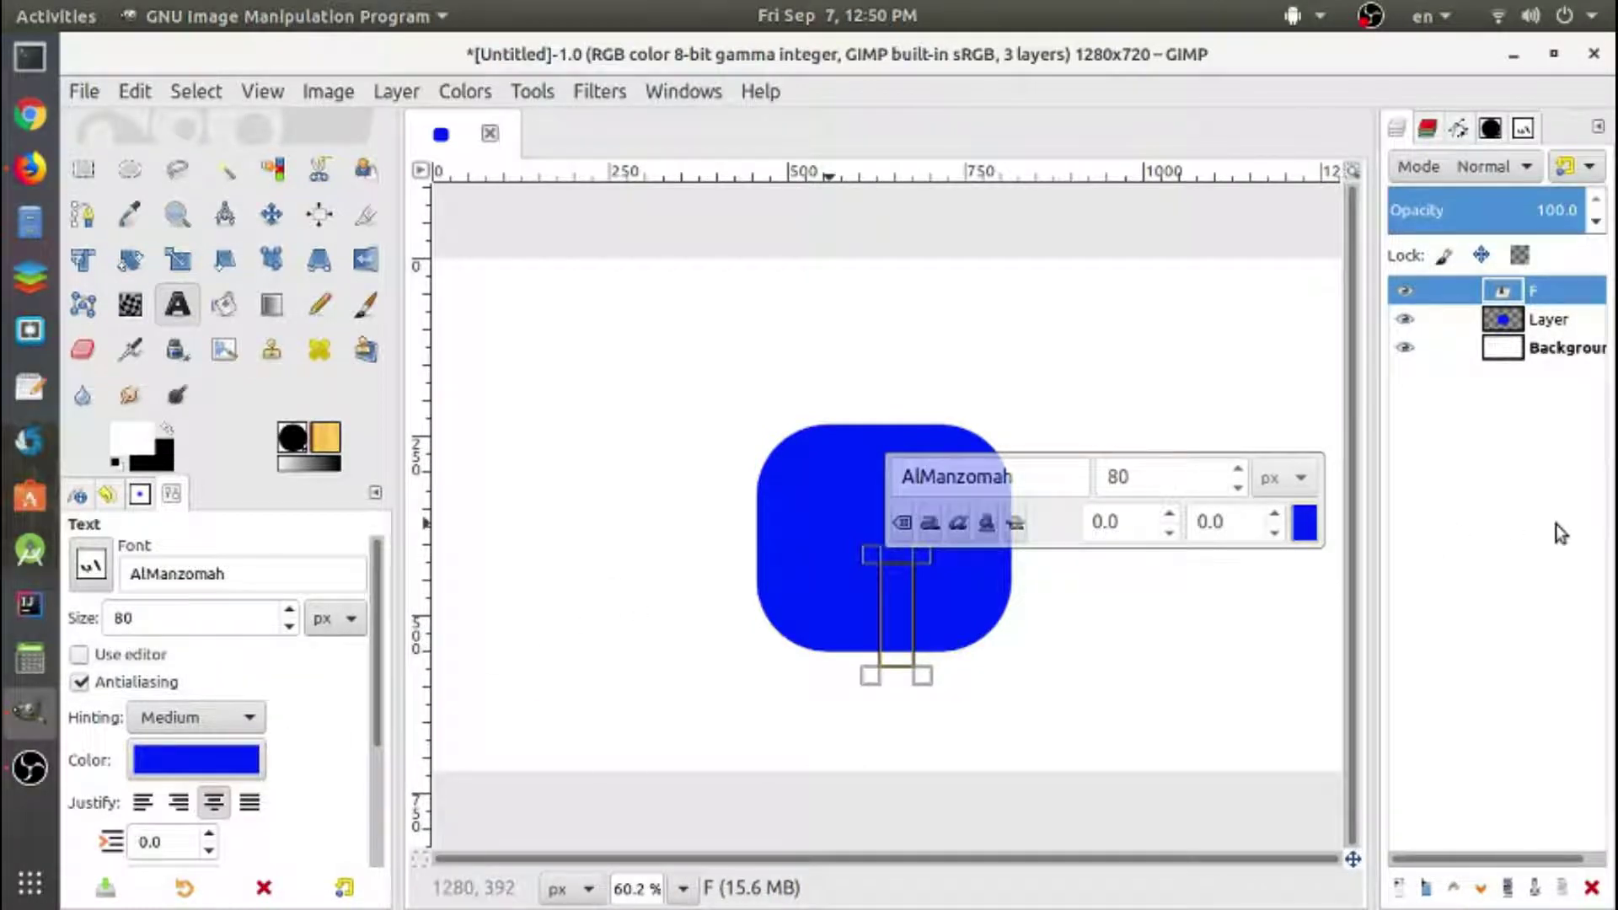
click(223, 301)
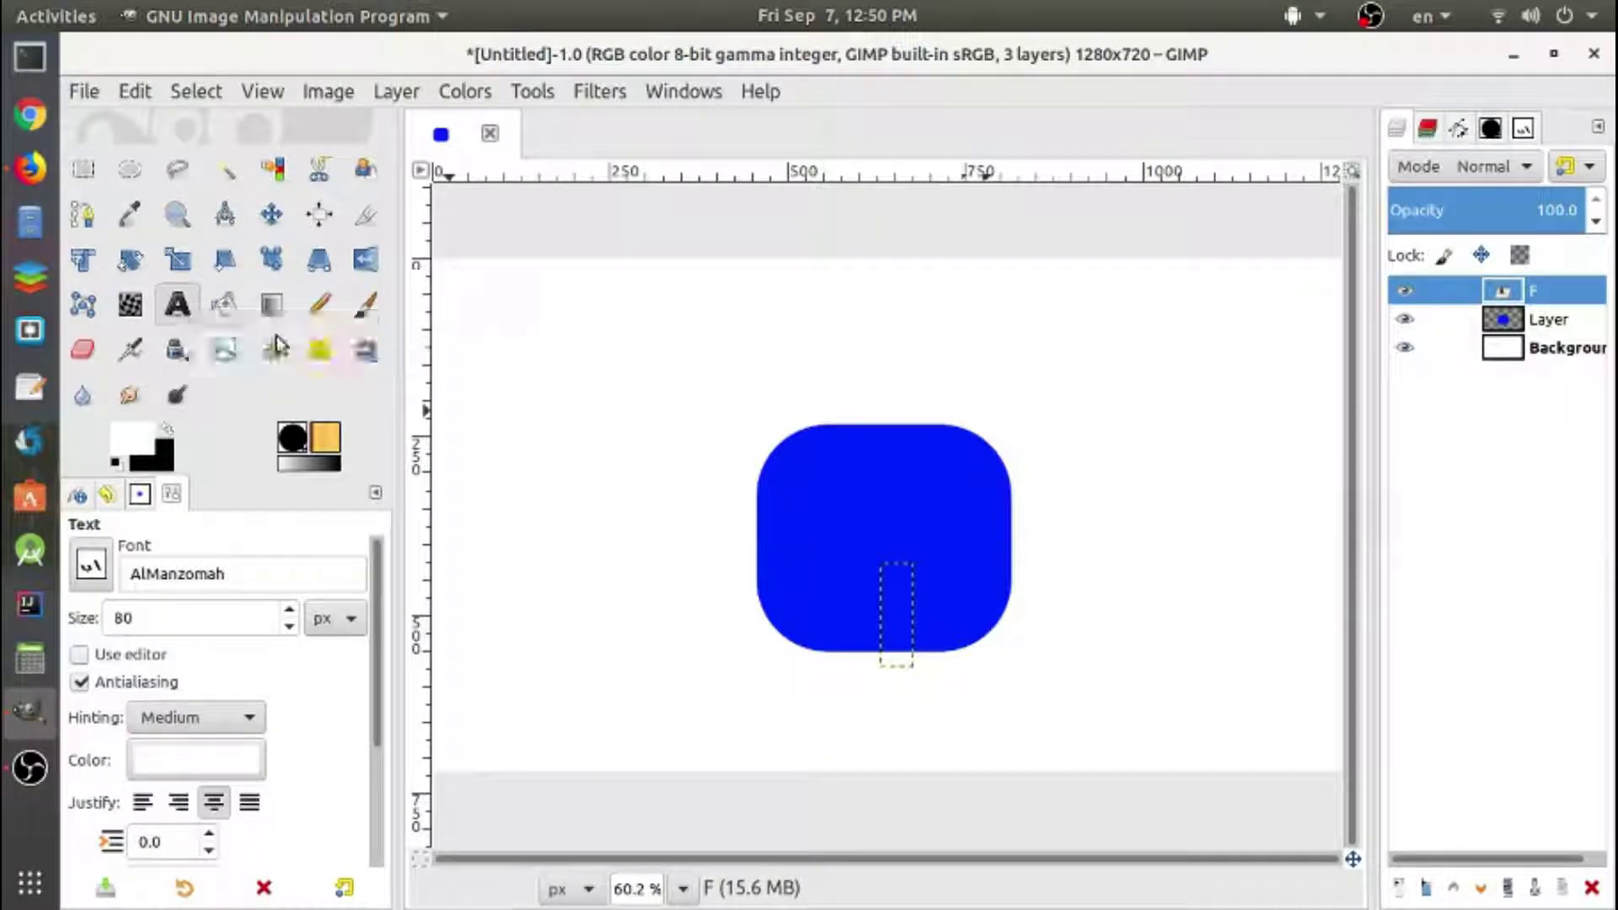
click(808, 472)
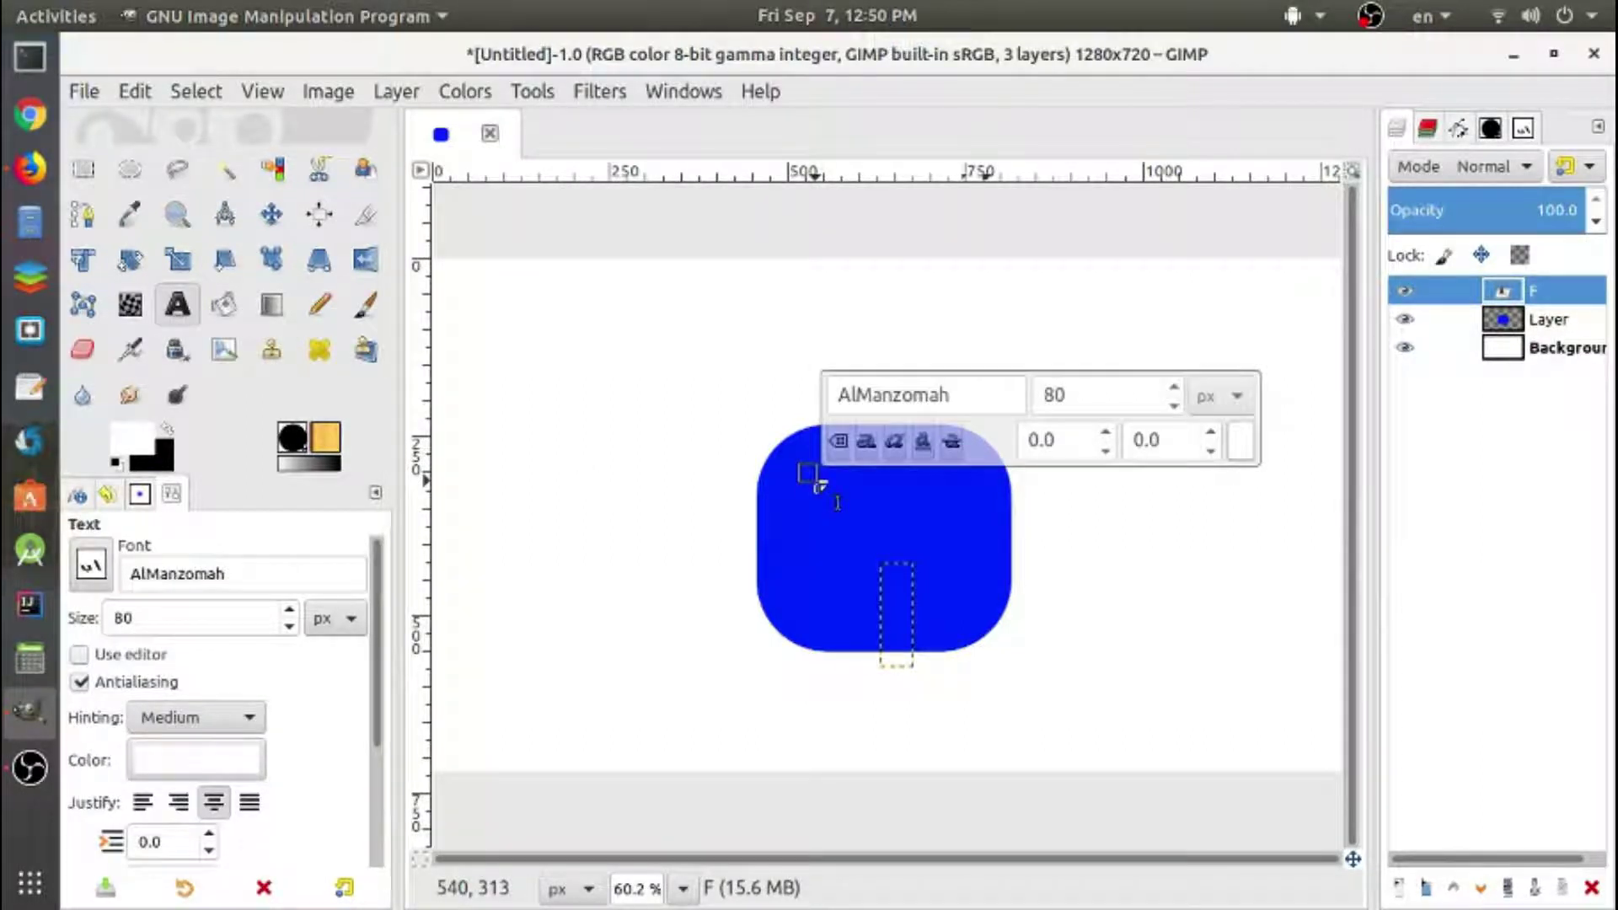
text(f)
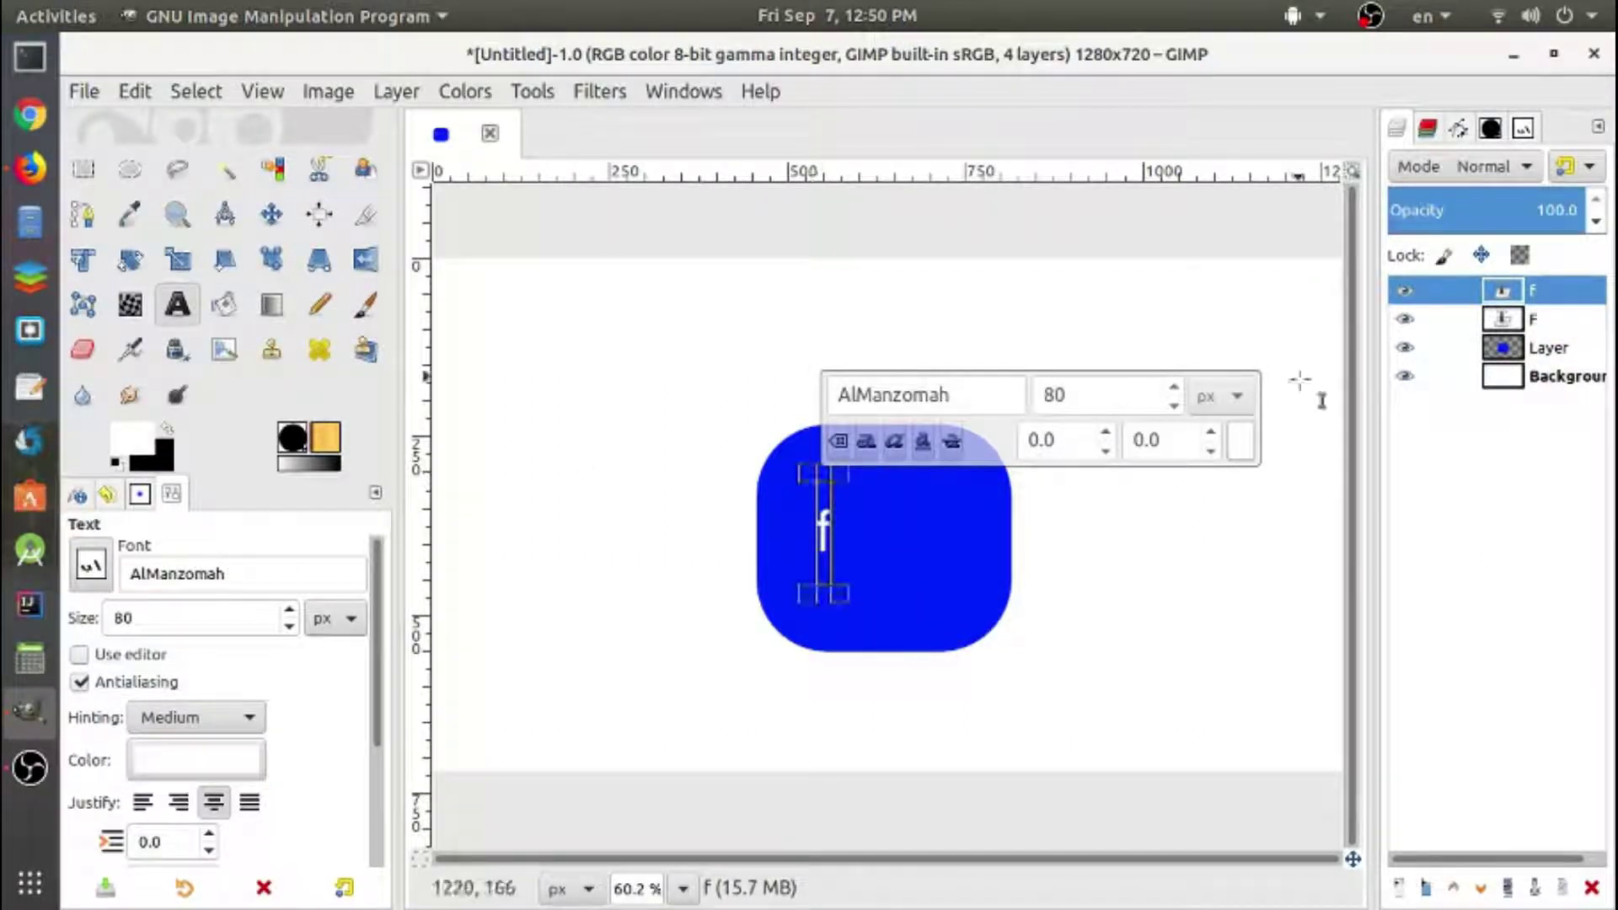
- Delete the empty text layer and reselect the 'f' layer for editing
click(1541, 348)
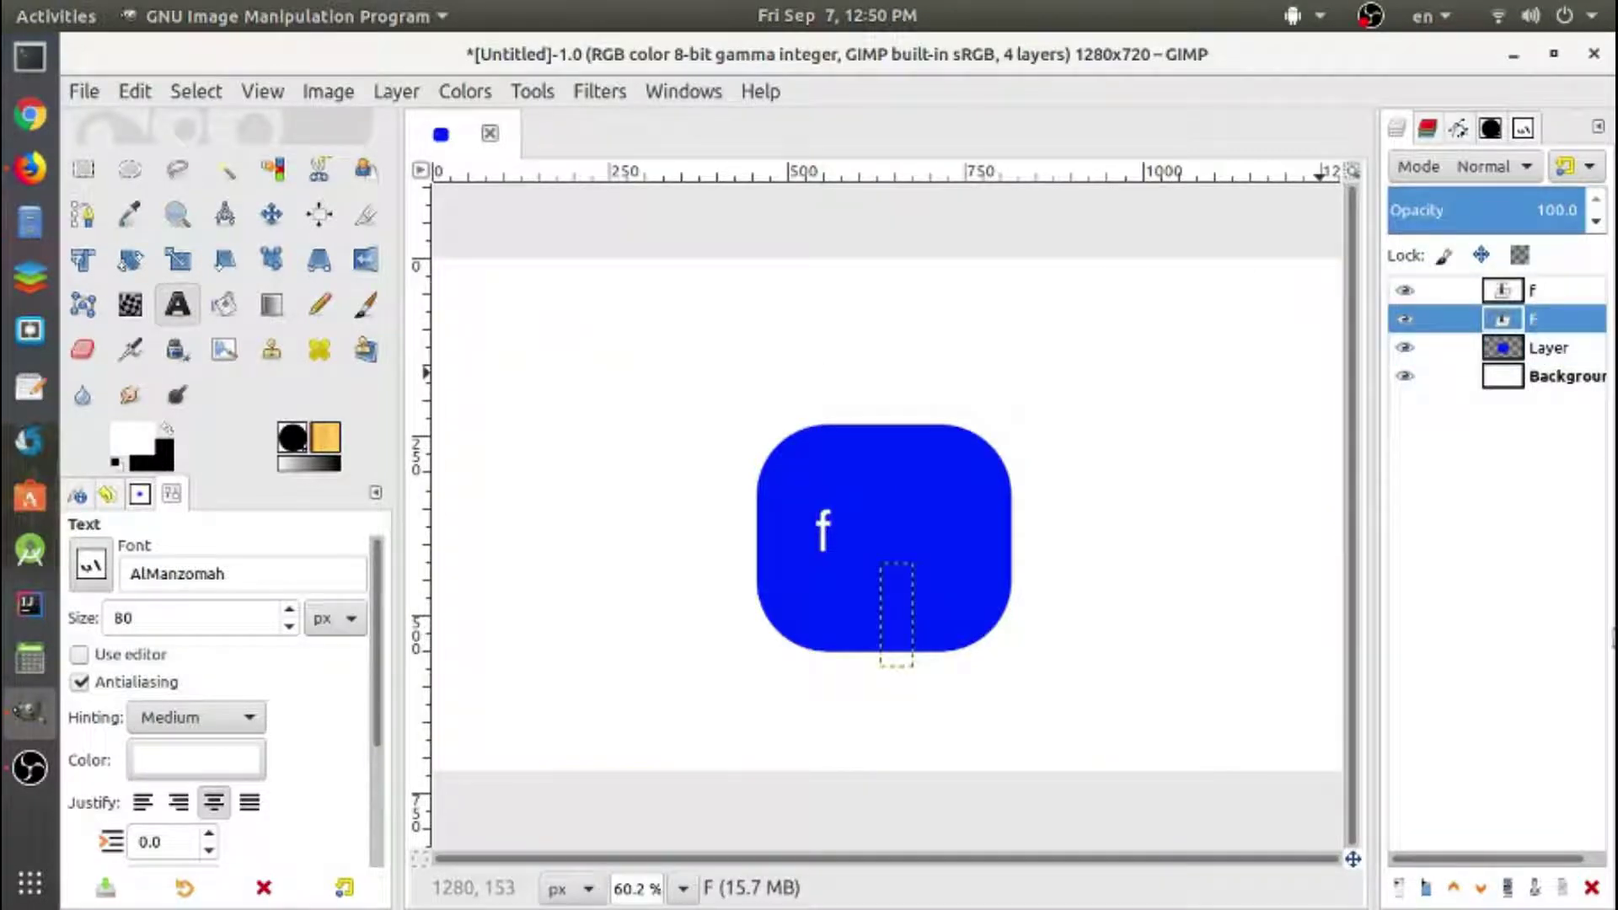
click(1590, 888)
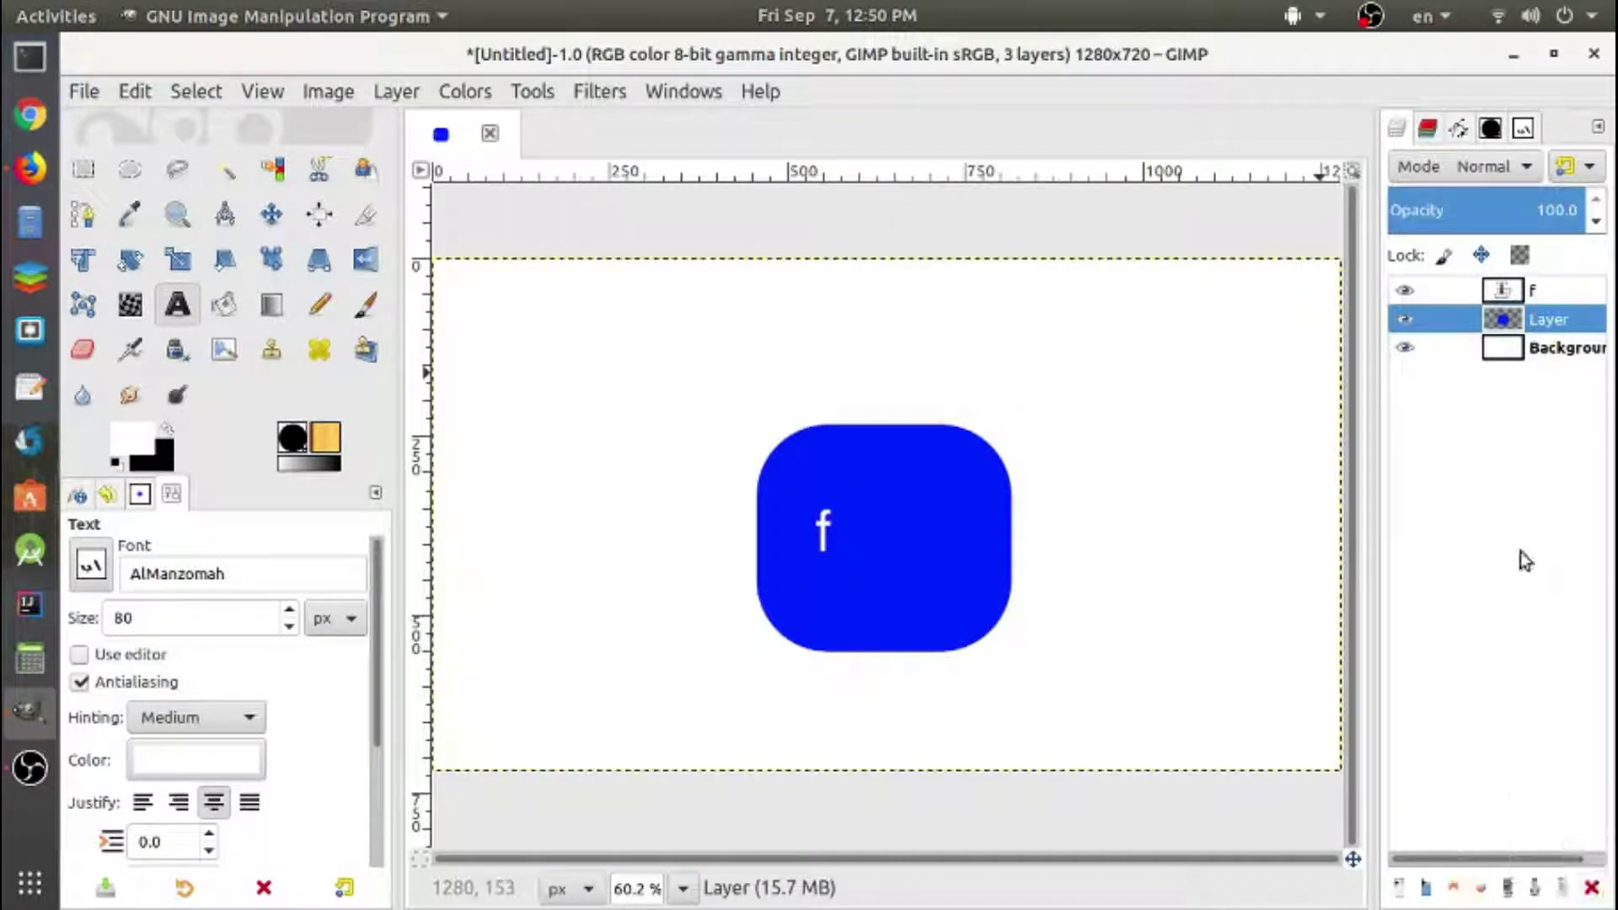
click(1536, 297)
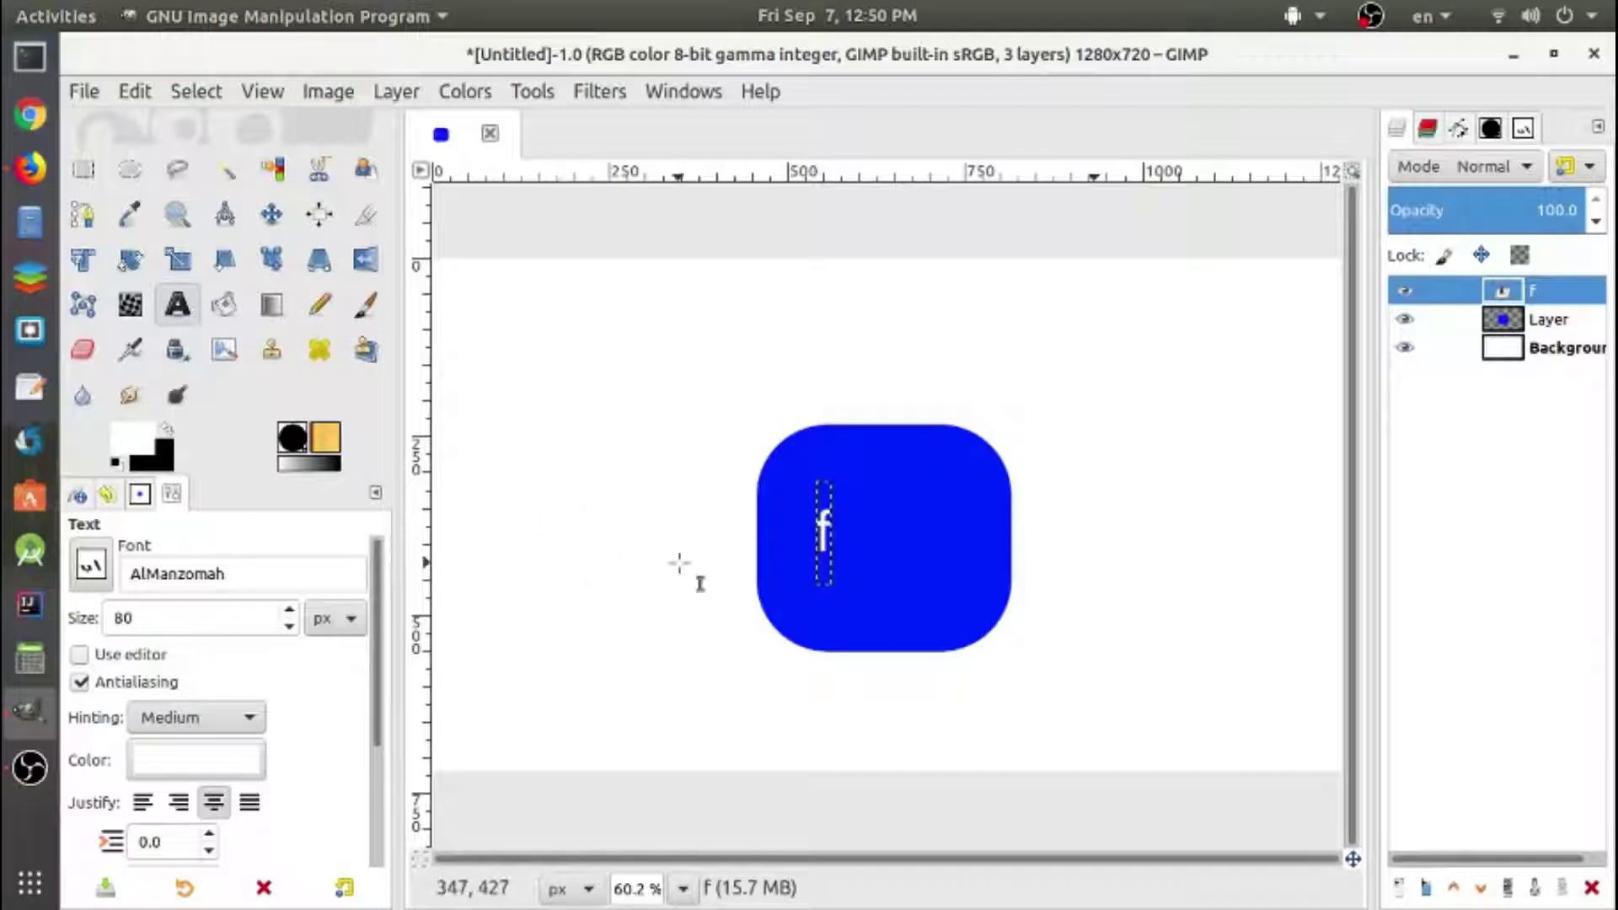
click(819, 549)
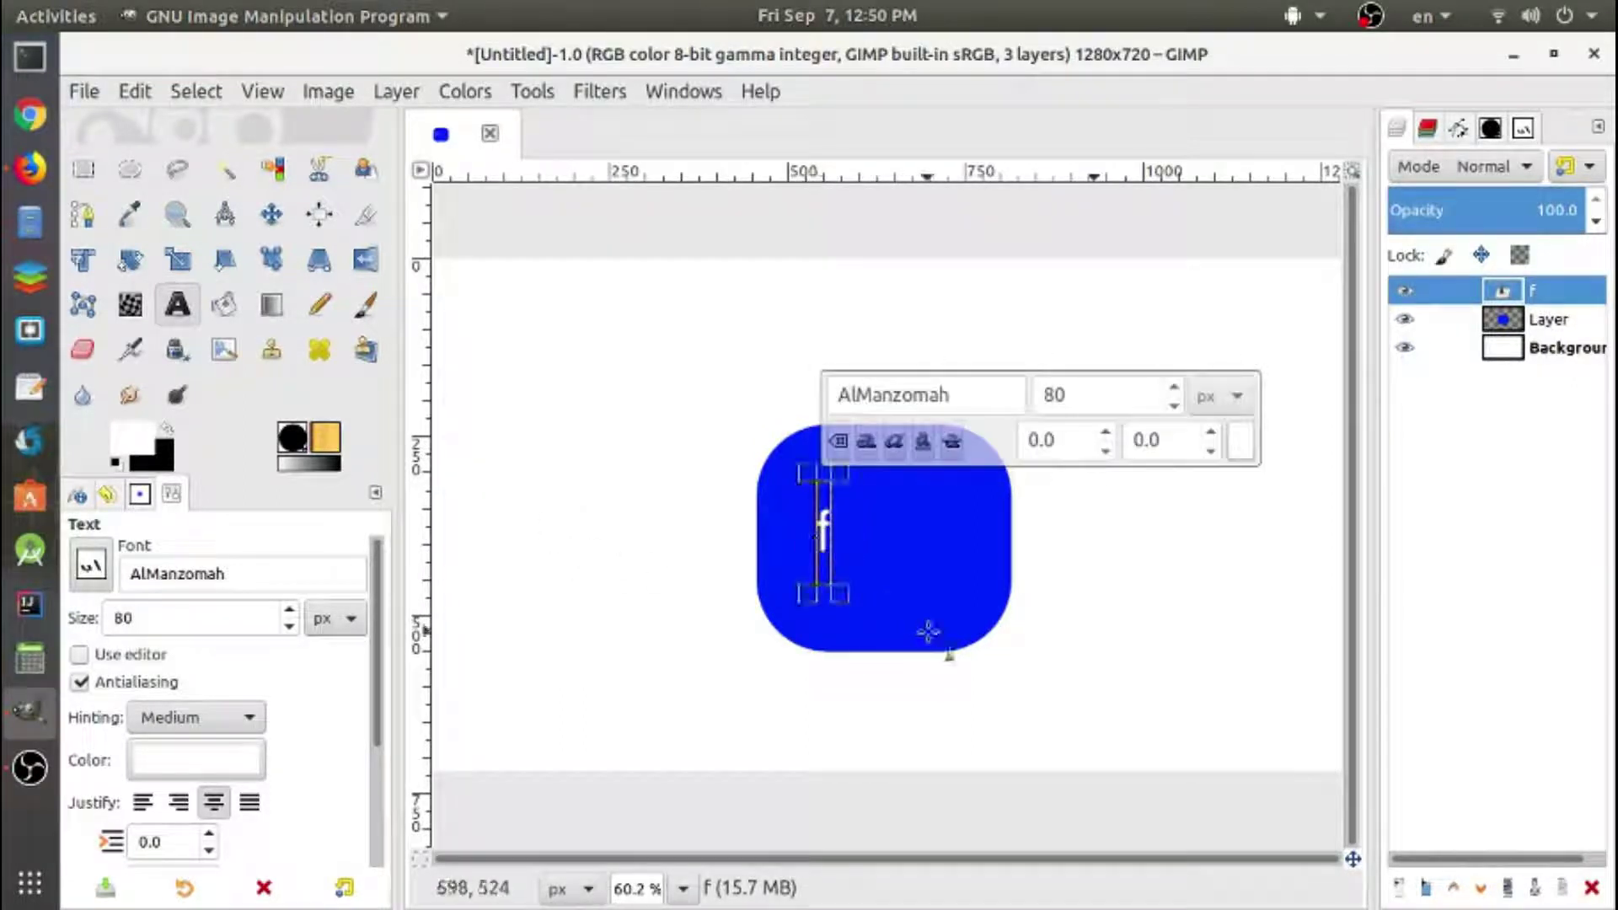
- Enlarge the 'f' text size to 205 px
click(1064, 394)
scroll(1076, 393, up, 1)
scroll(1076, 393, up, 2)
scroll(1076, 394, up, 5)
scroll(1076, 393, up, 10)
scroll(1075, 394, up, 5)
scroll(1075, 394, up, 2)
- Apply Oswald Bold to the 'f' from the font suggestions
click(960, 399)
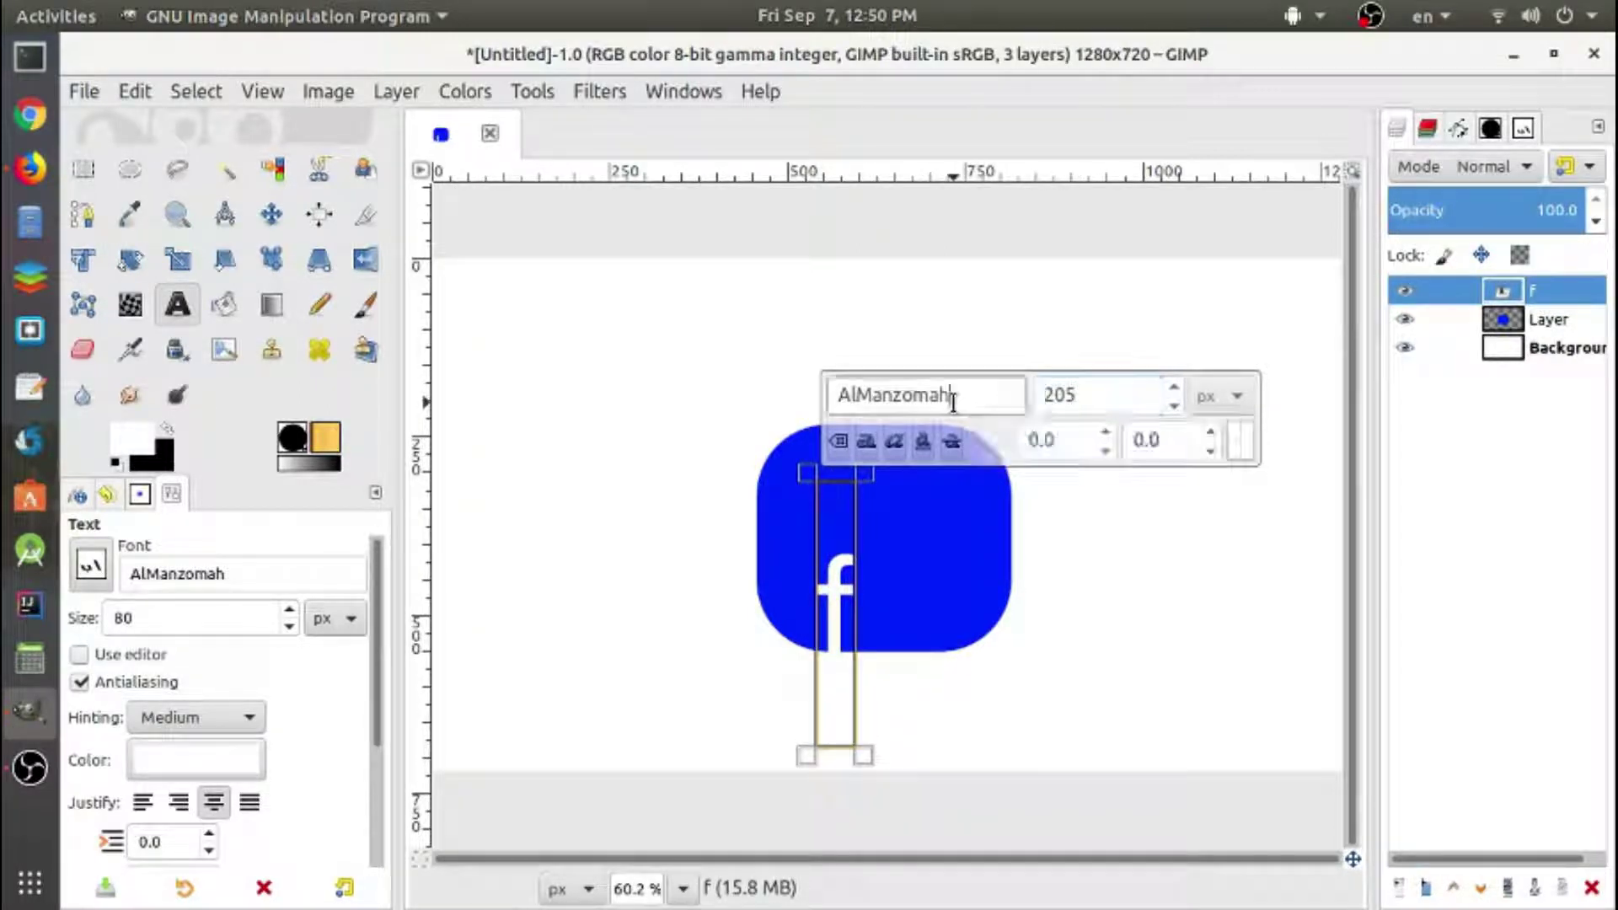
double_click(299, 567)
text(os)
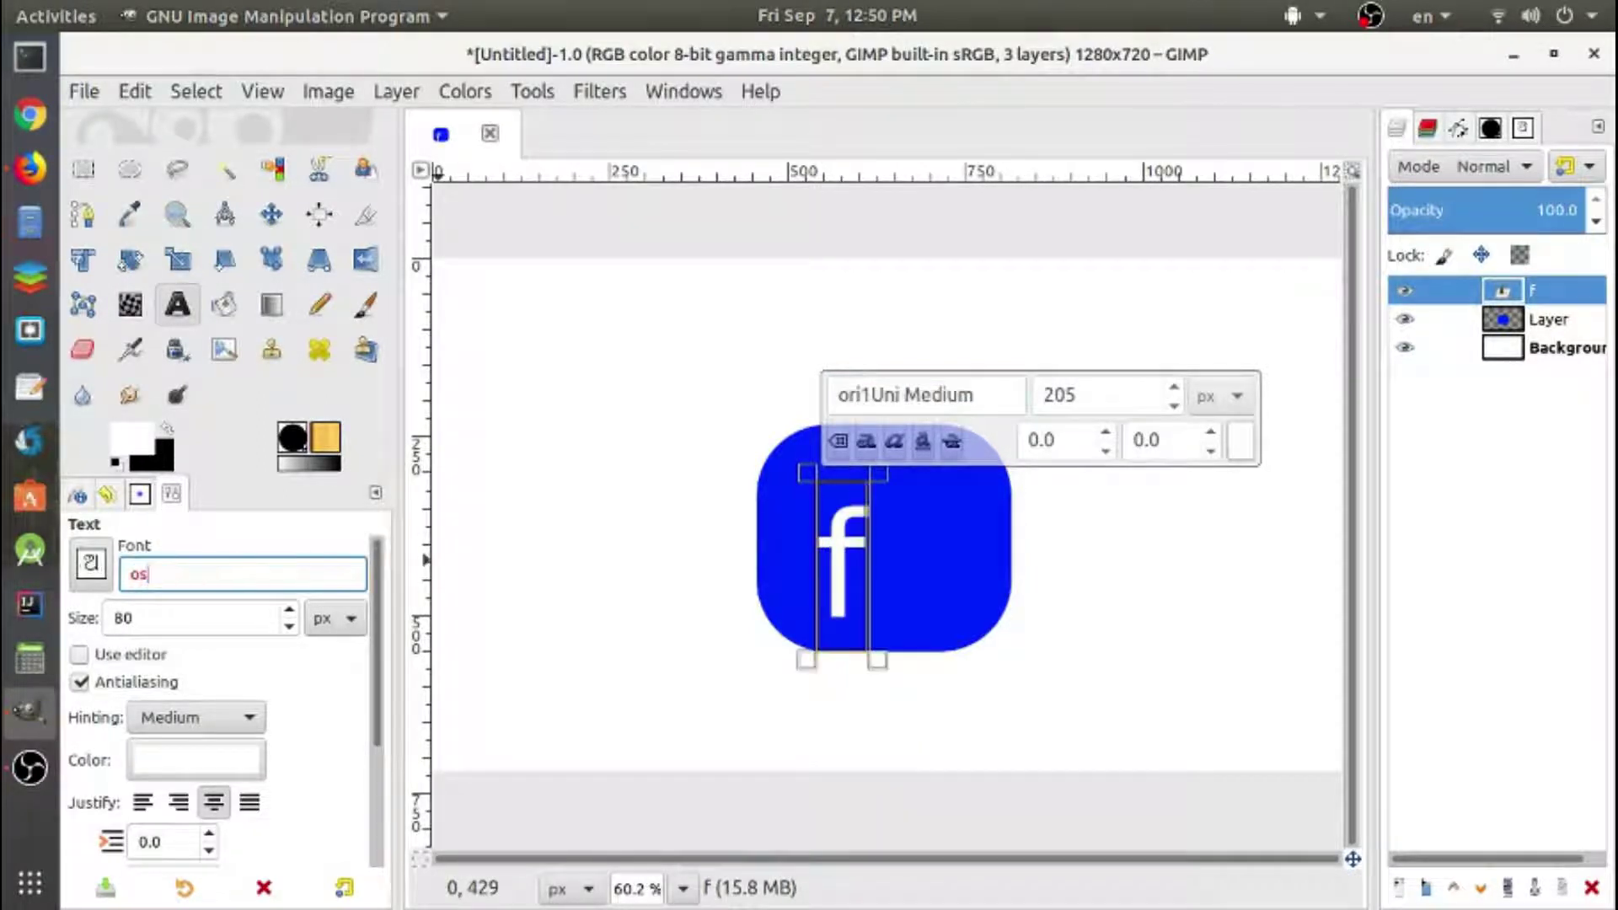
key(Down)
key(Down)
key(Down)
key(Return)
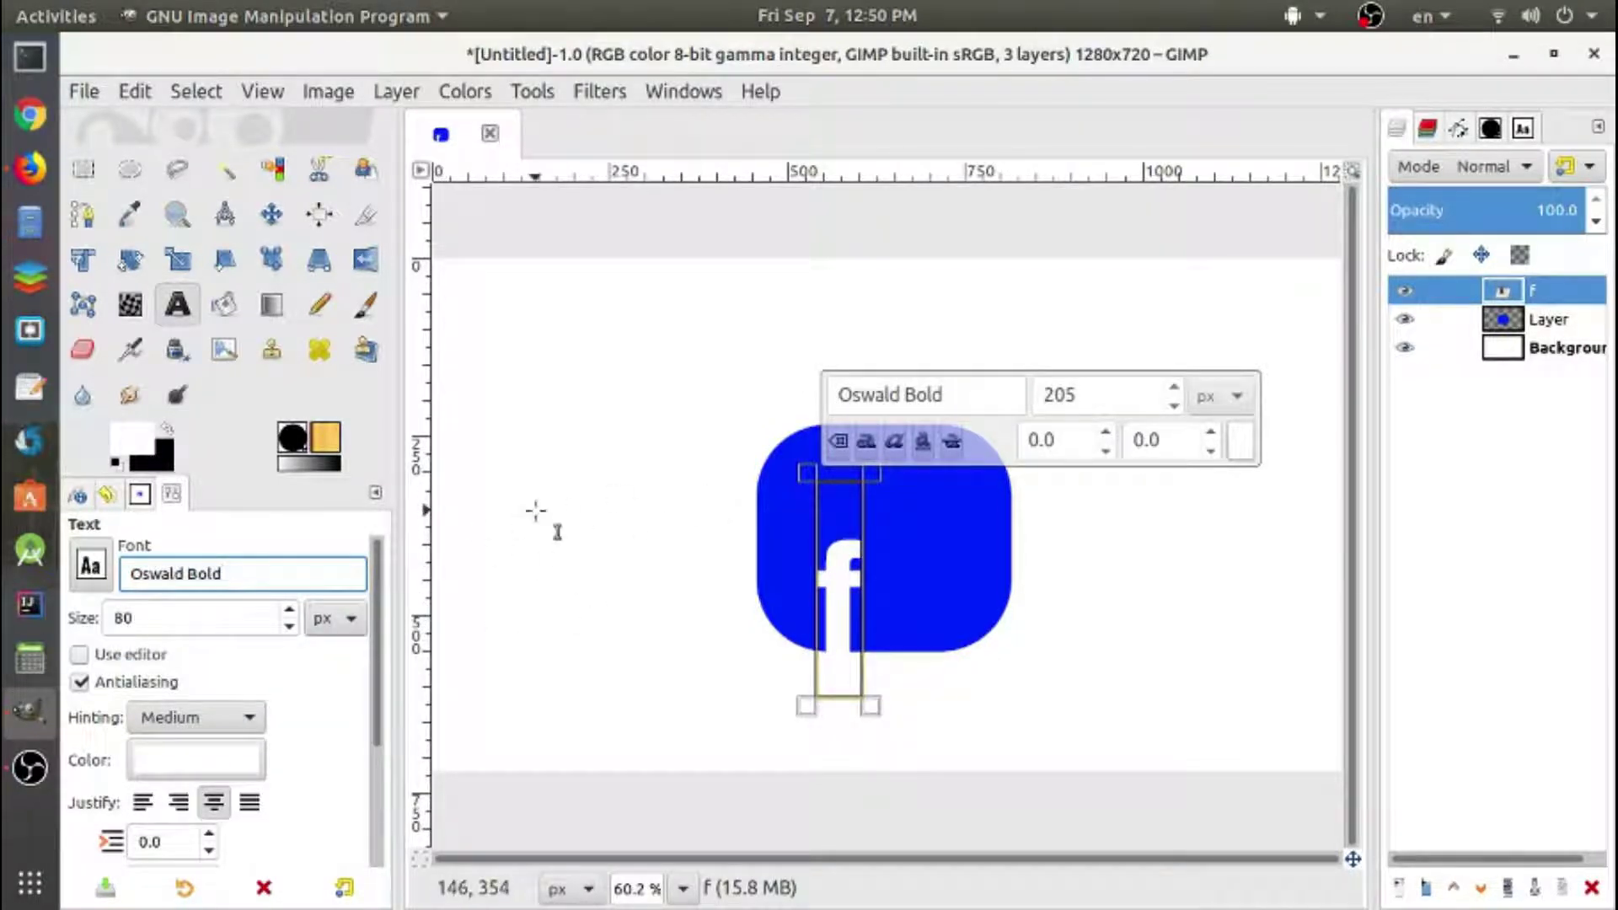
- Switch the 'f' to Oswald Medium after comparing the Oswald weights
key(BackSpace)
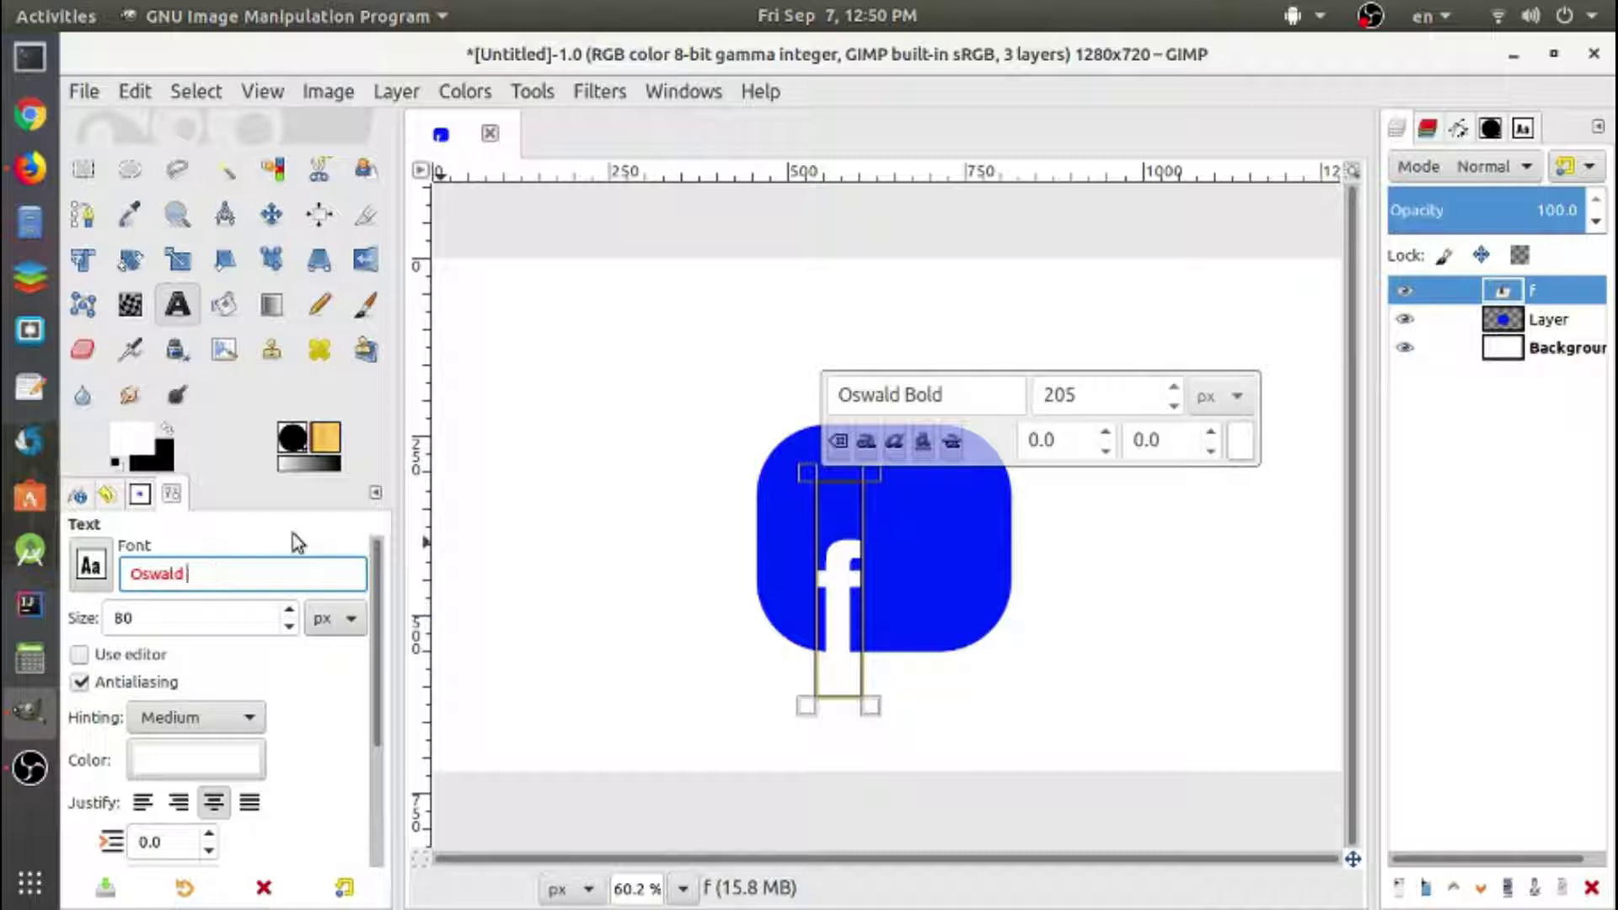
key(BackSpace)
key(Down)
key(Down)
key(Down)
key(Down)
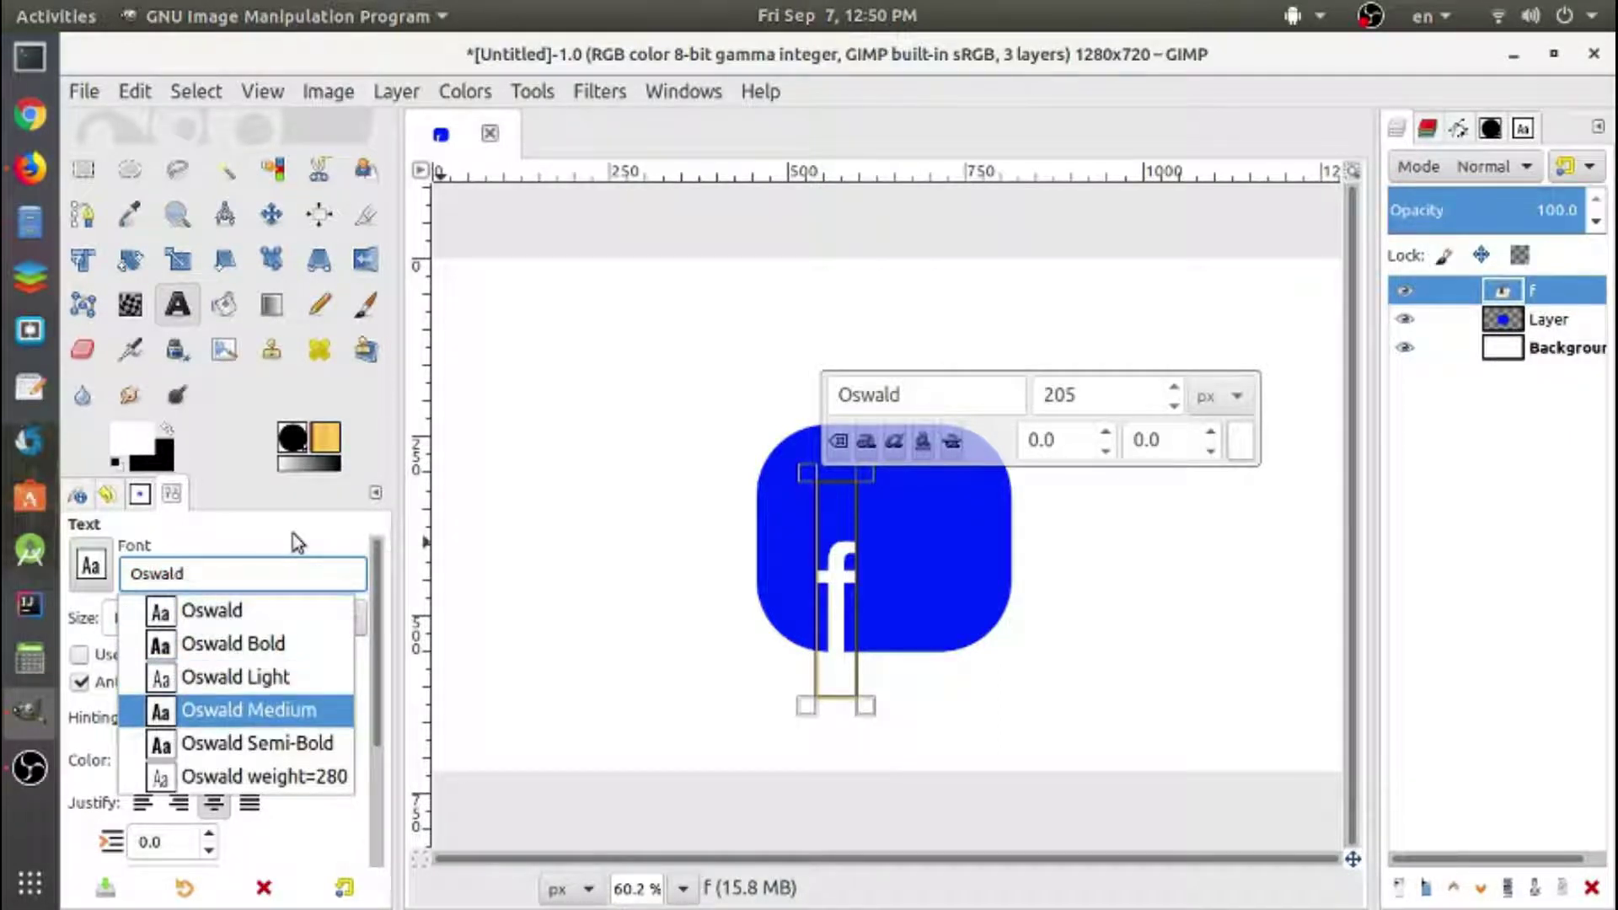
key(Down)
key(Up)
key(Down)
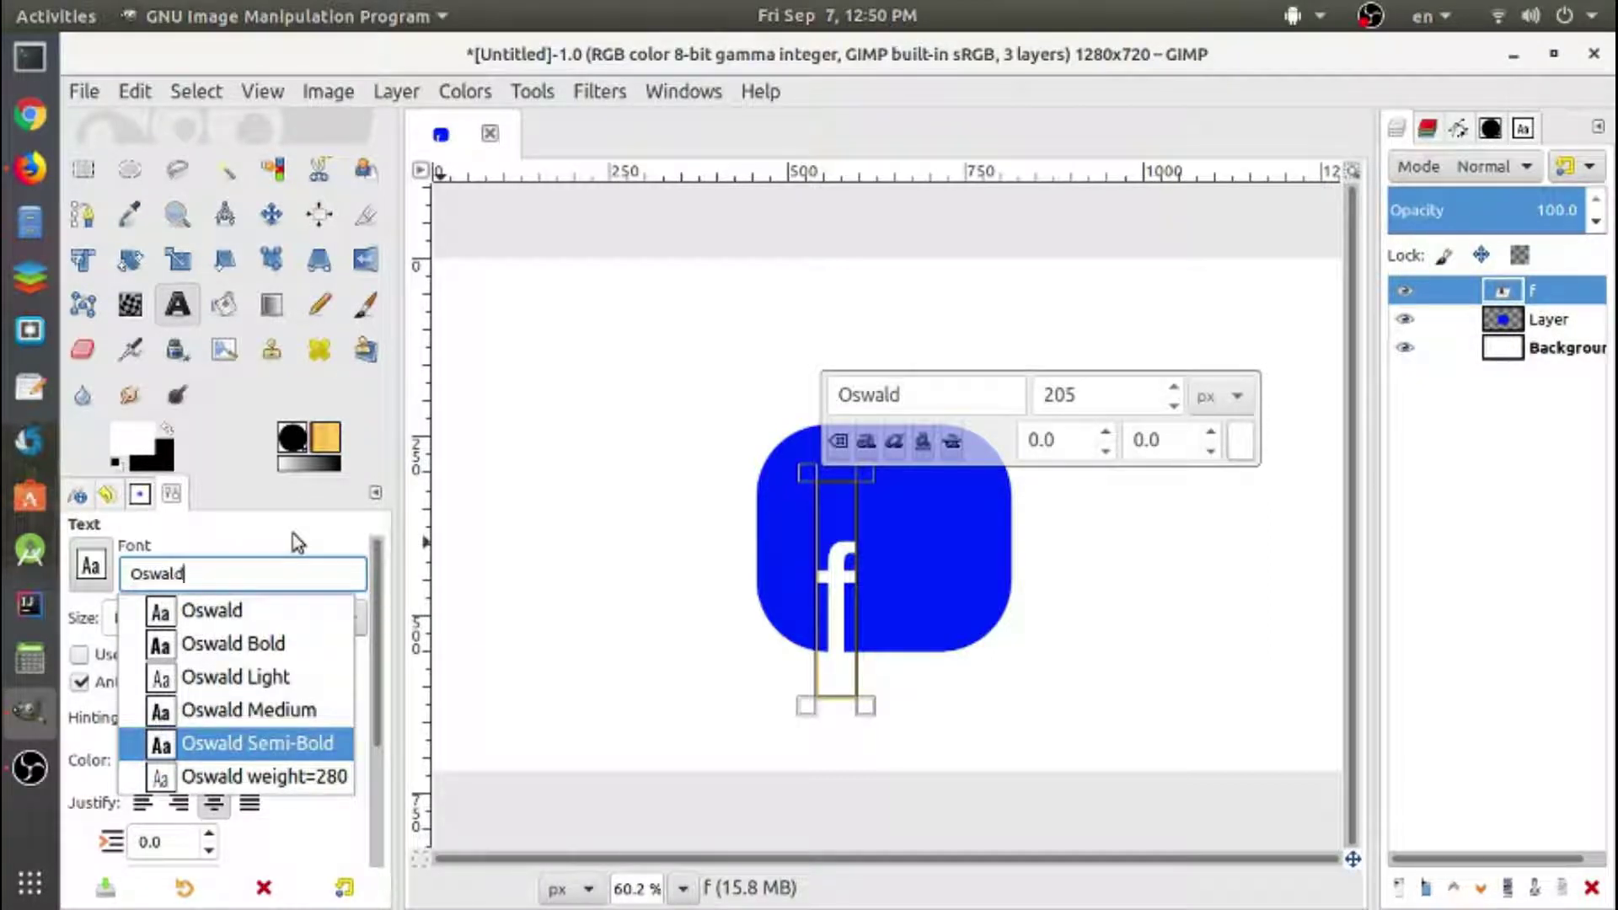
key(Up)
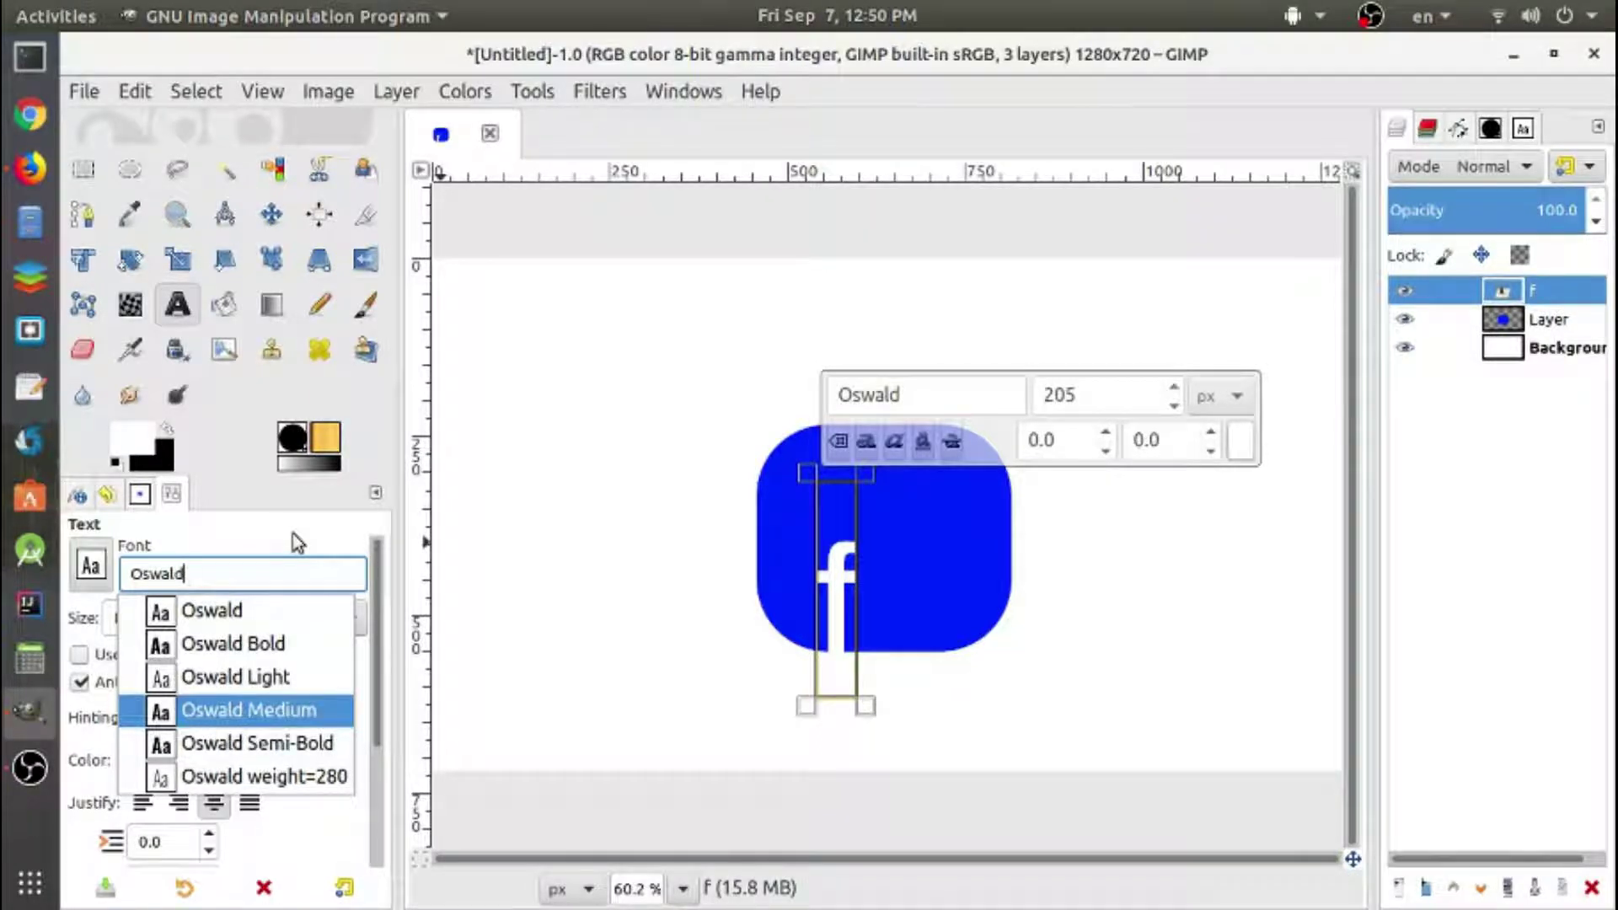
key(Return)
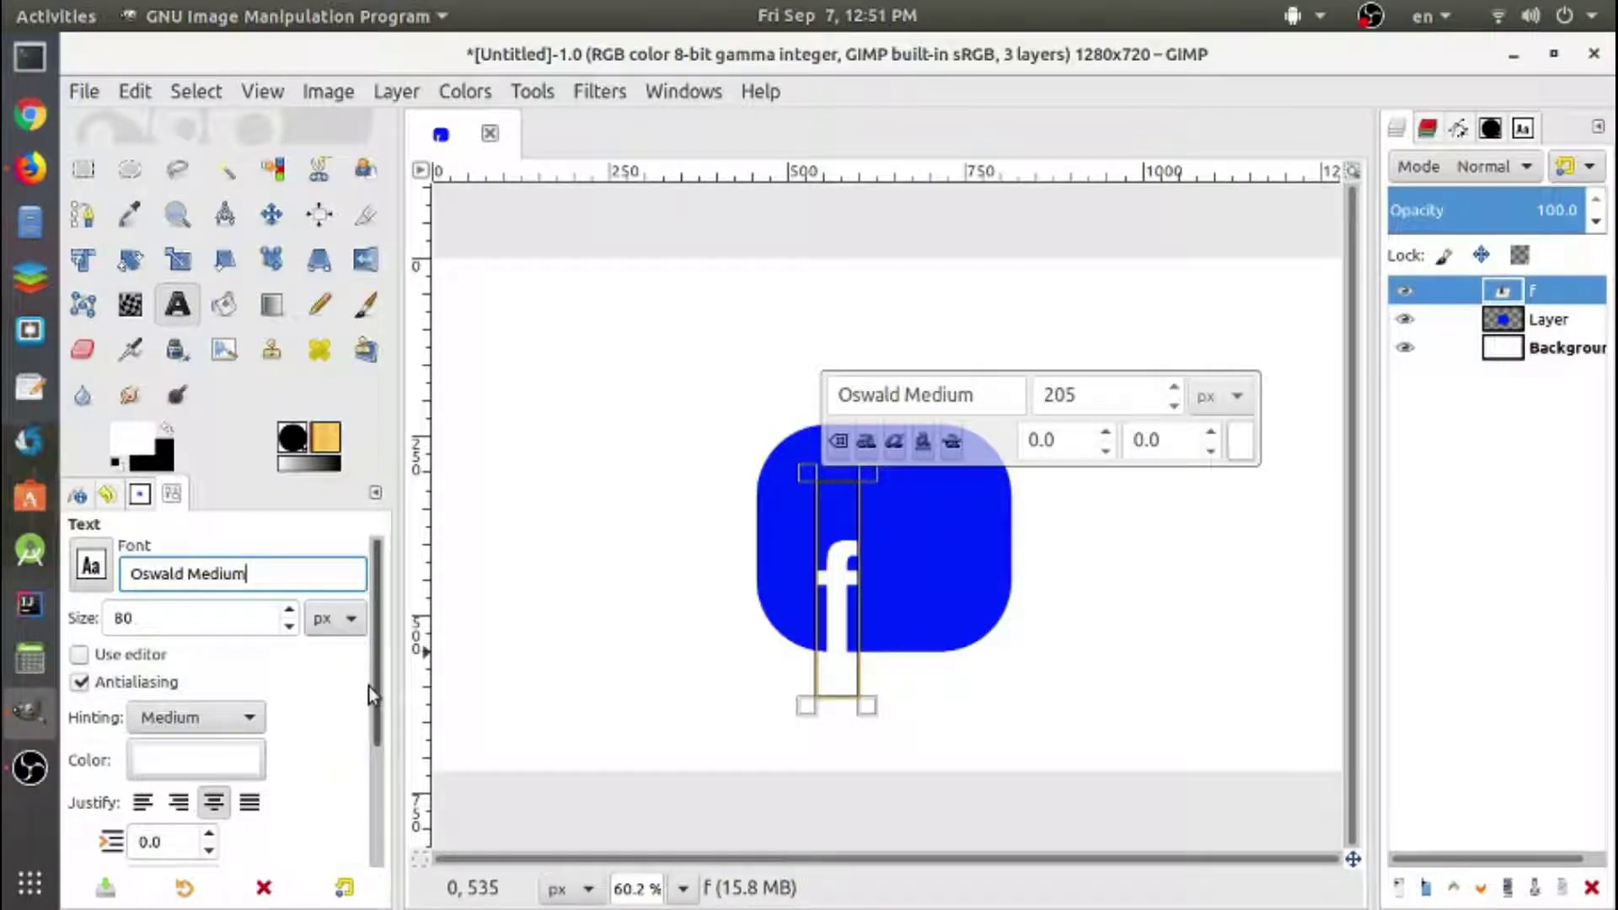
- Raise the 'f' to 302 px and drag it upward into the blue square
mouse_move(376, 695)
mouse_down()
mouse_move(378, 891)
mouse_move(375, 629)
mouse_up()
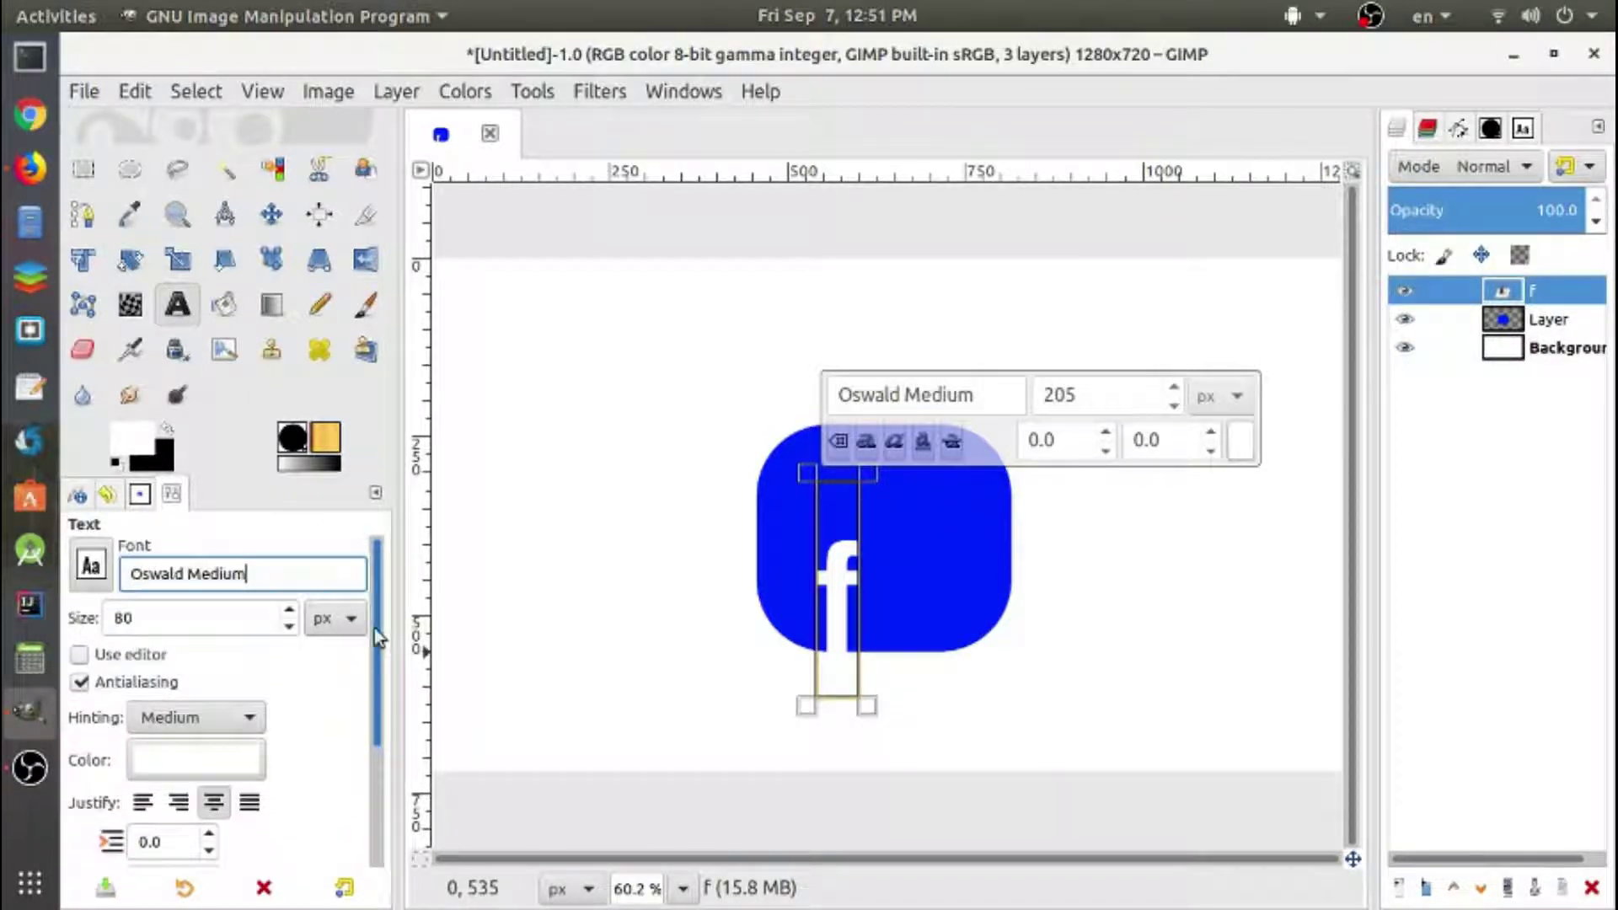
click(234, 618)
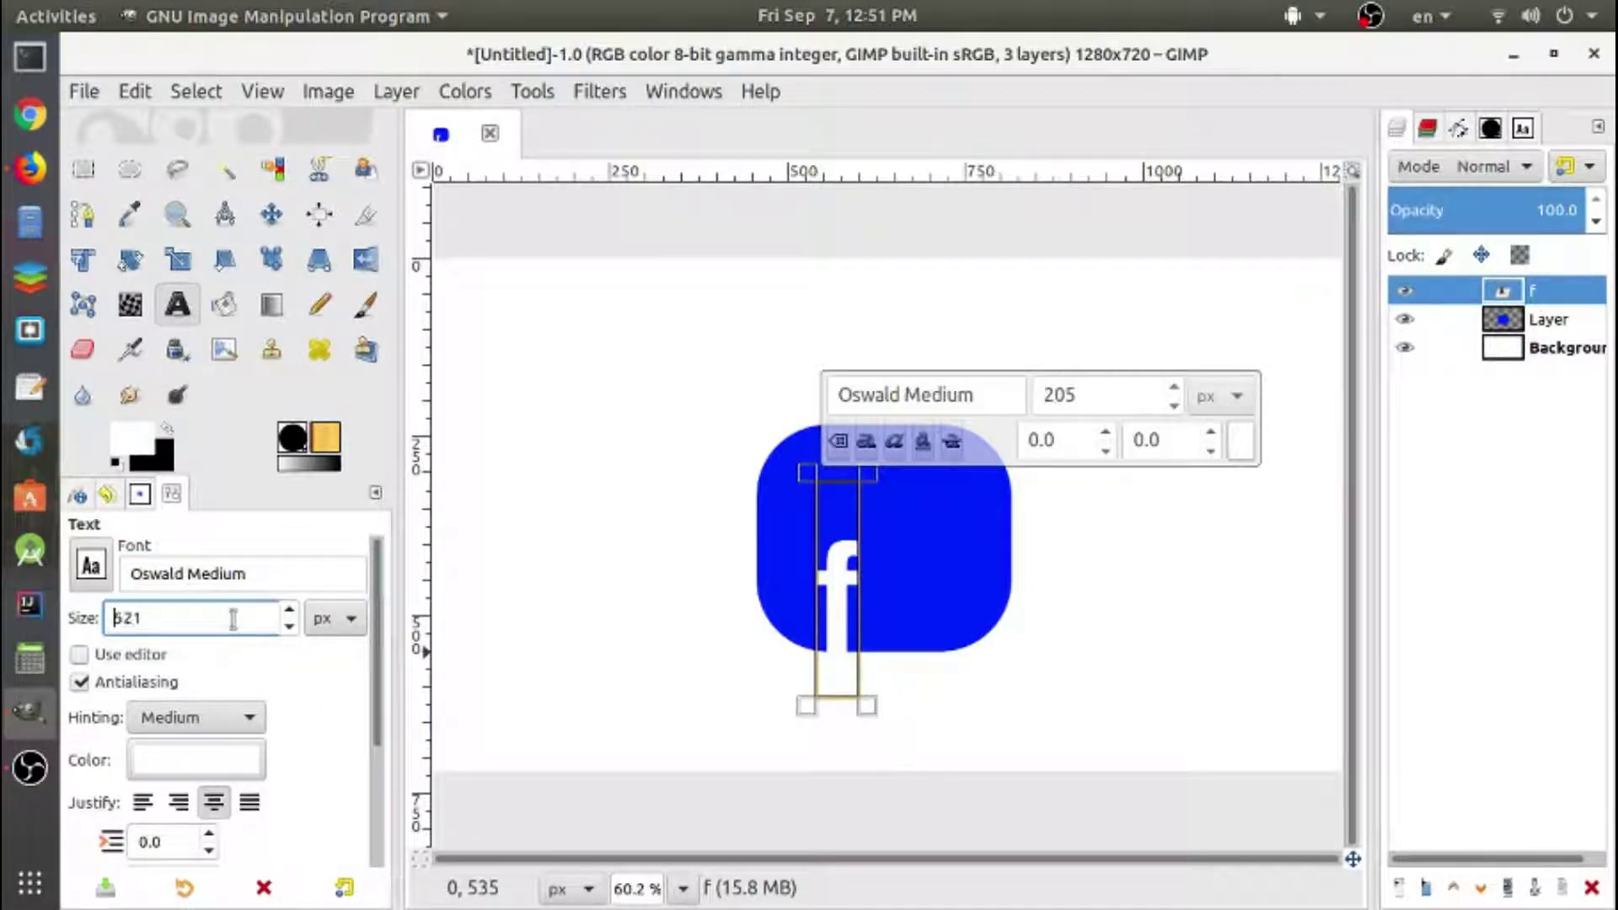
text(521)
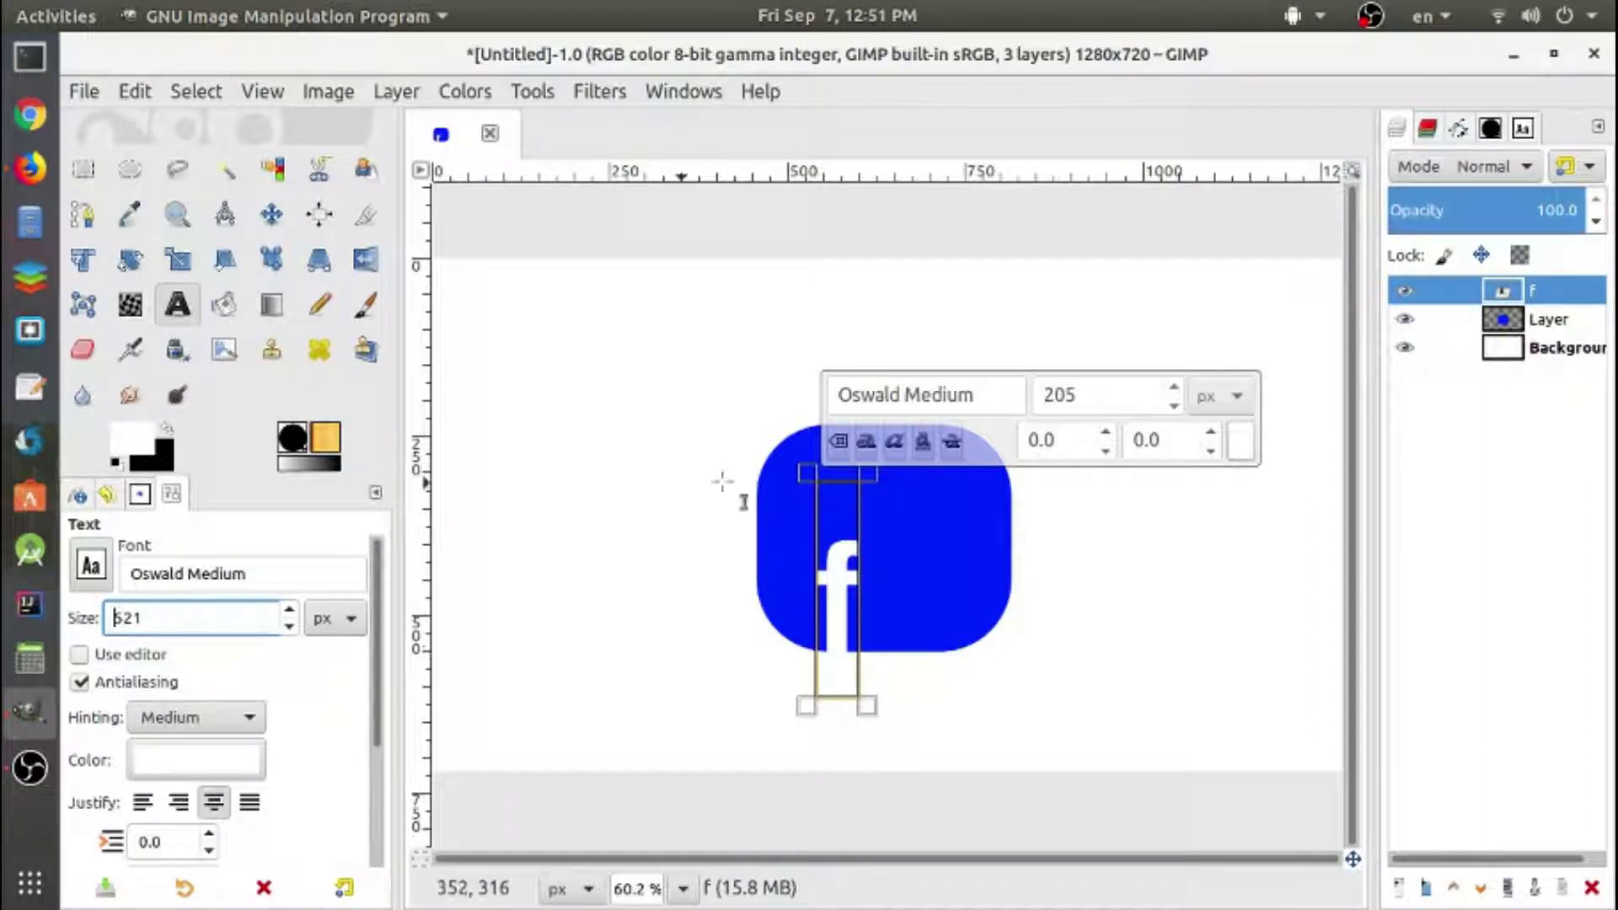
click(1086, 398)
scroll(1086, 398, up, 1)
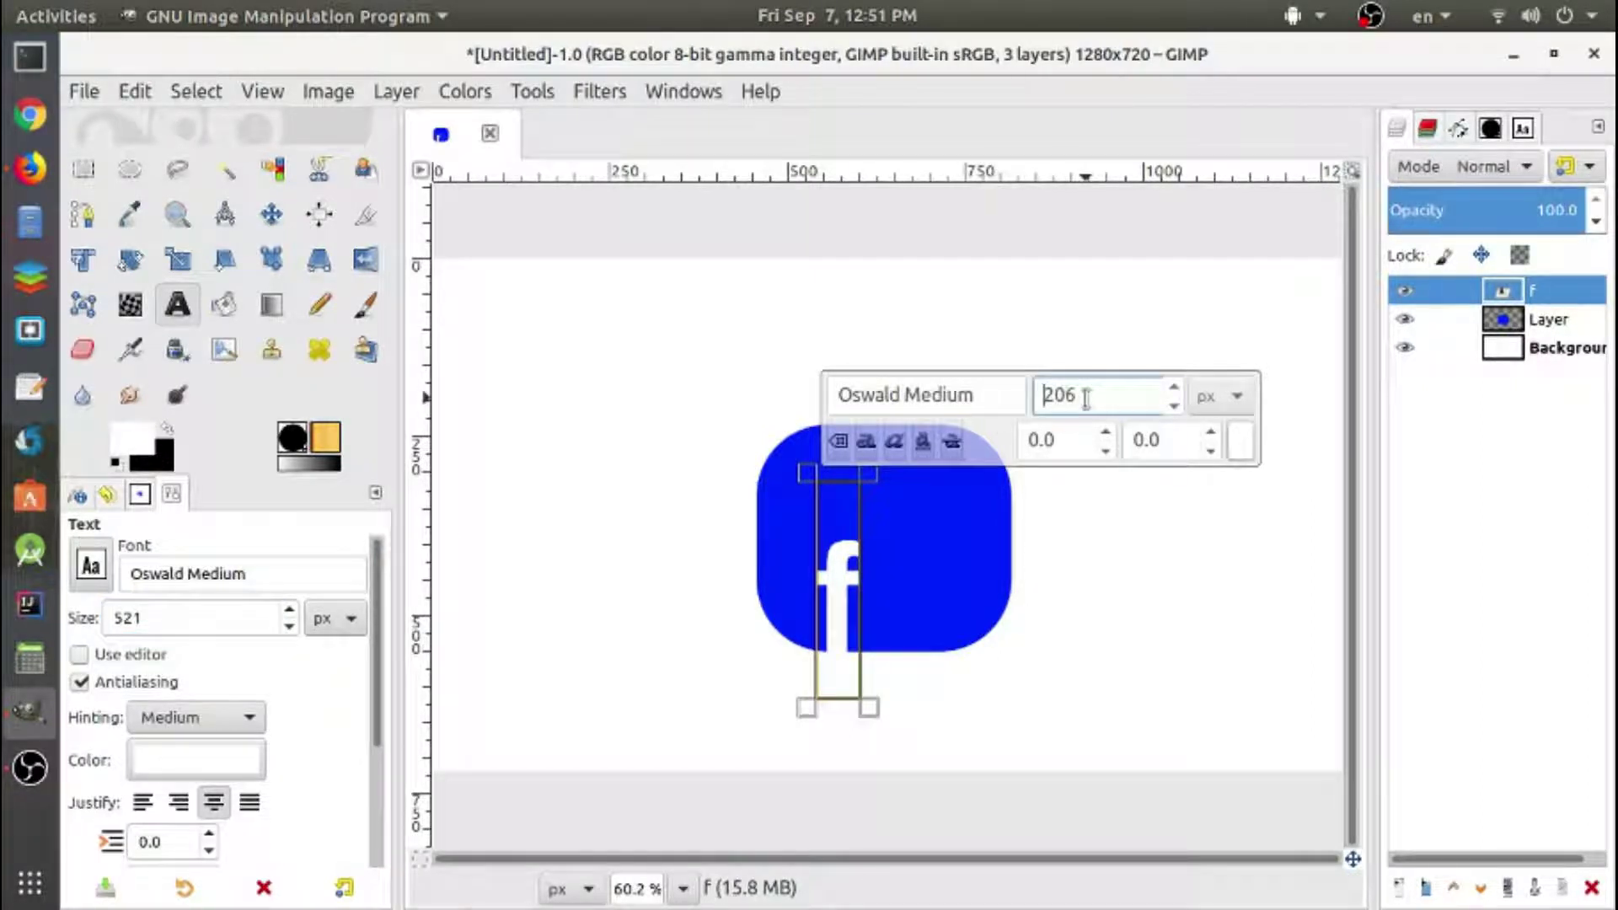
scroll(1085, 399, up, 5)
scroll(1085, 399, up, 10)
scroll(1086, 399, up, 5)
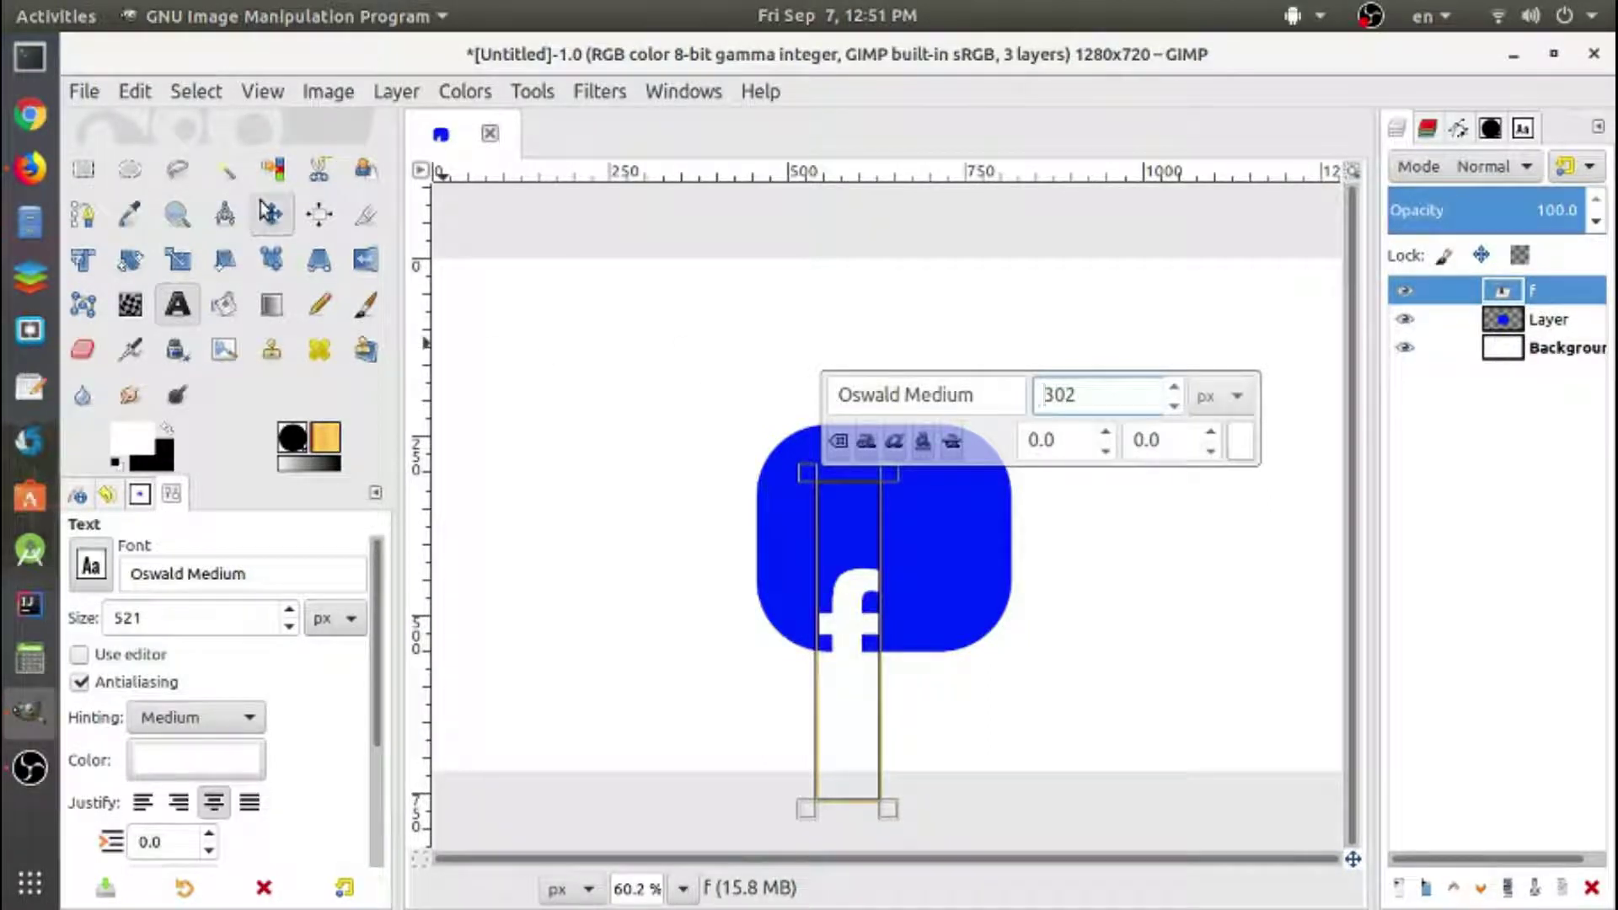
click(271, 214)
drag(833, 674, 858, 564)
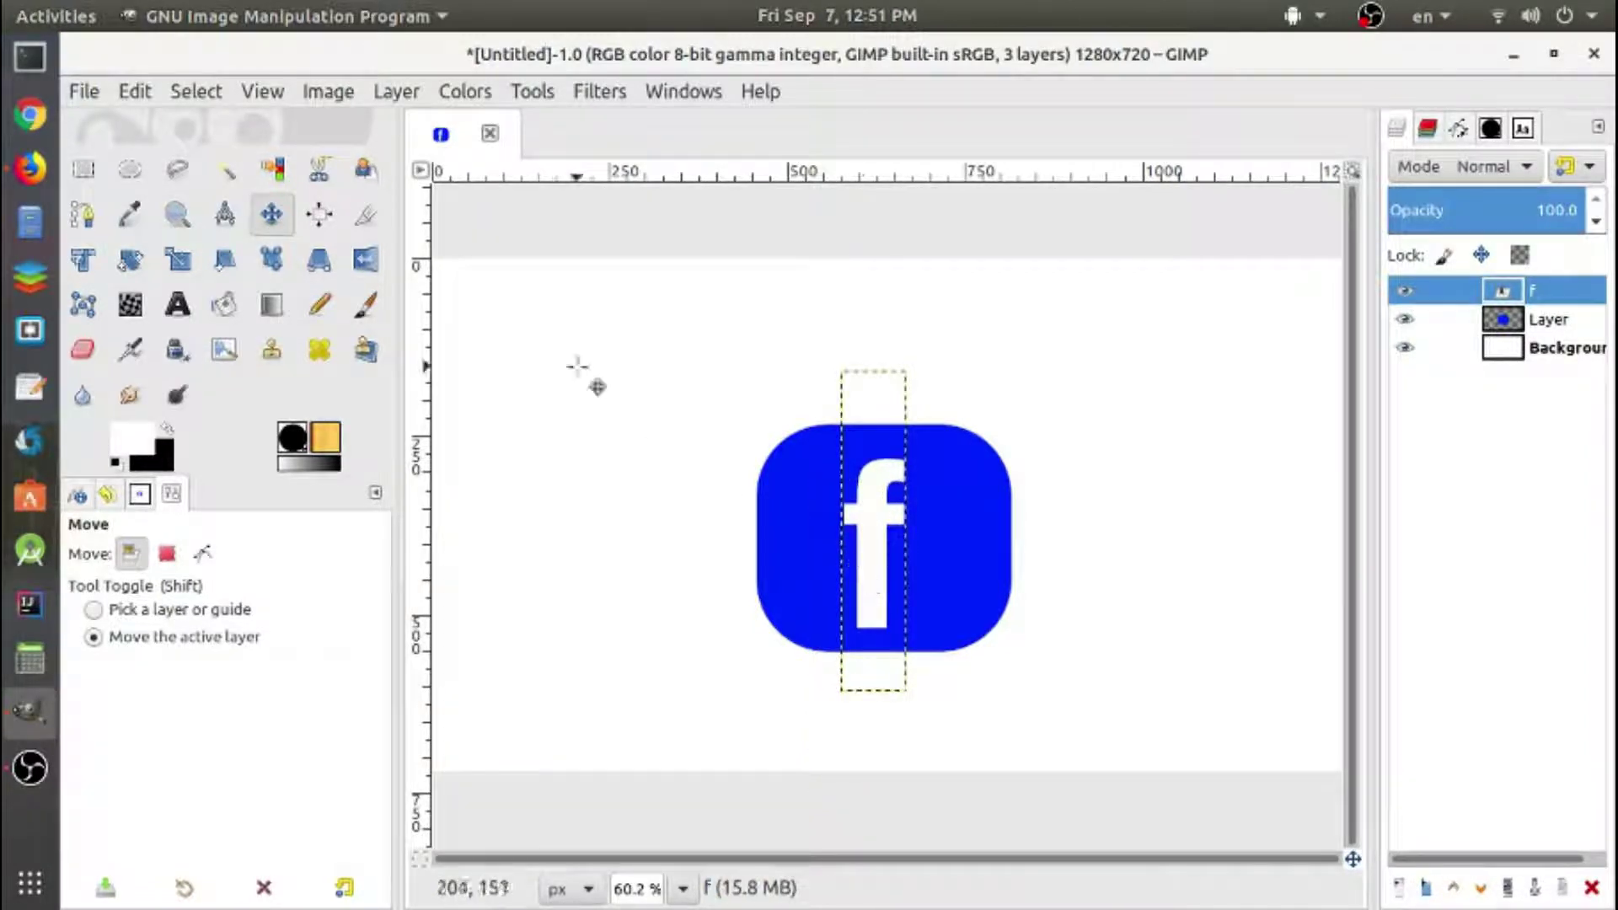
- Add a new empty layer, Layer #1, from the Layers panel
click(318, 214)
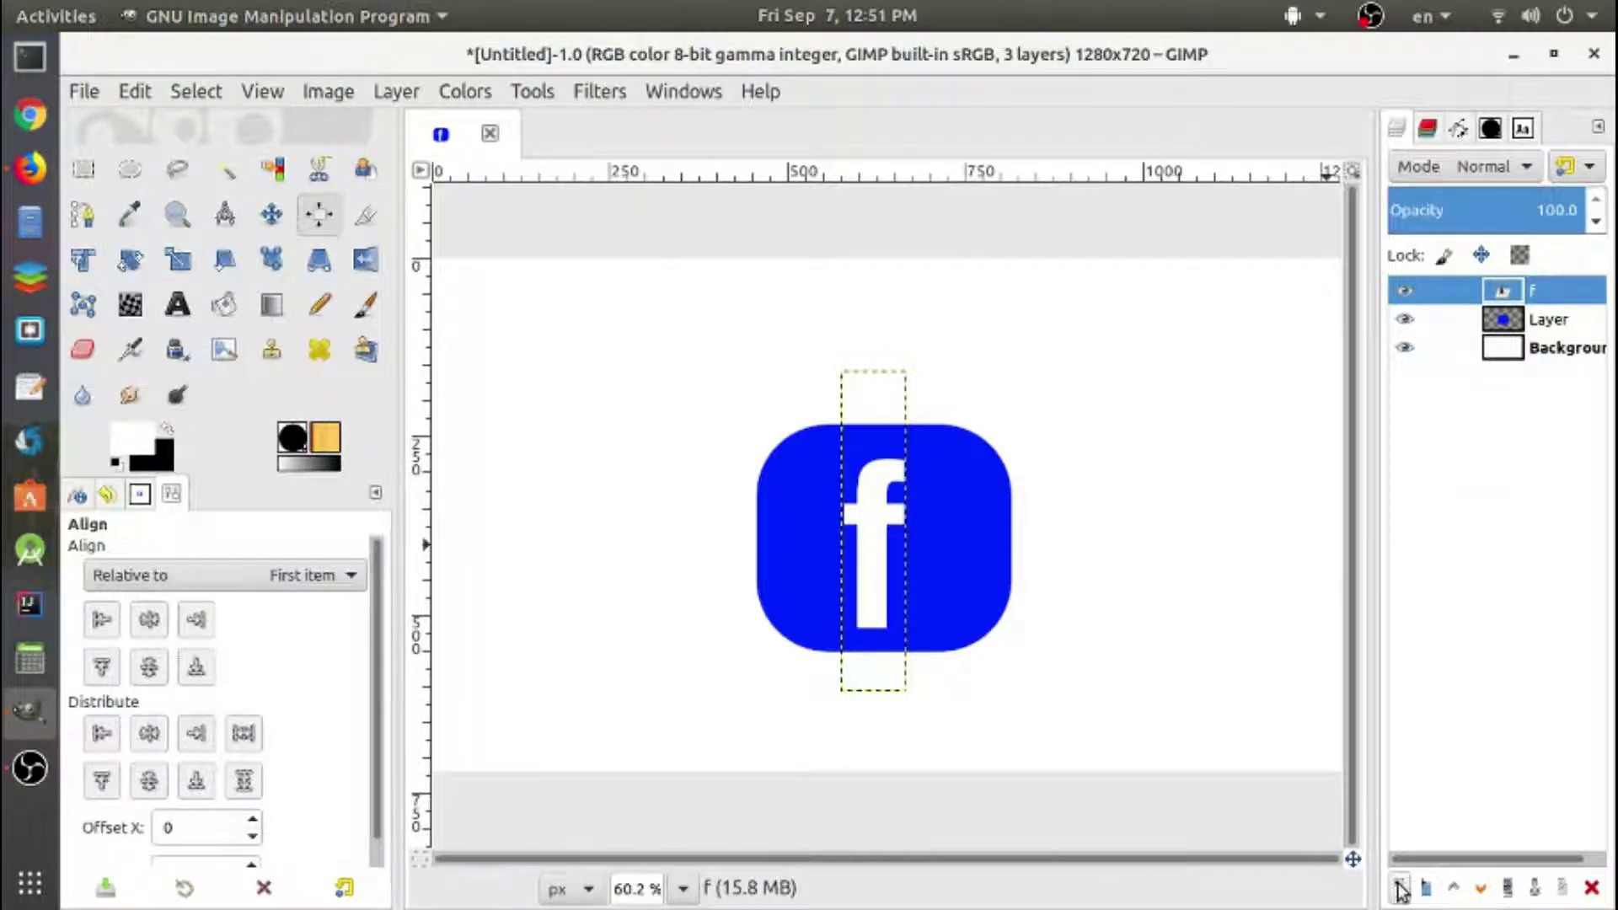
click(1401, 888)
click(1549, 877)
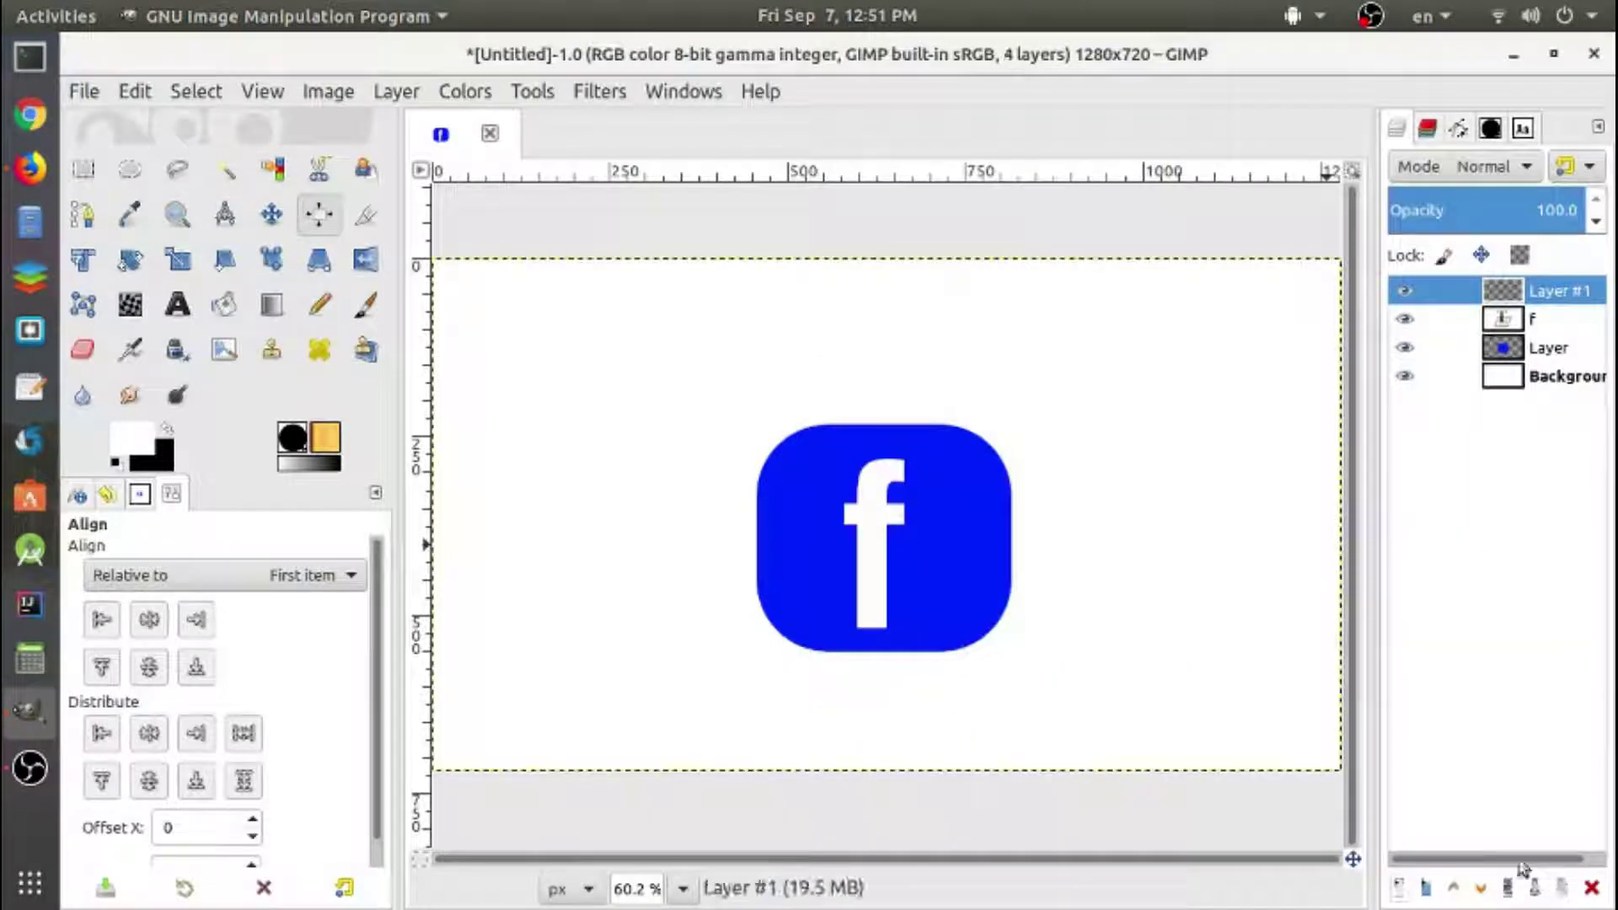
- Change the 'f' font back to plain Oswald
click(1524, 321)
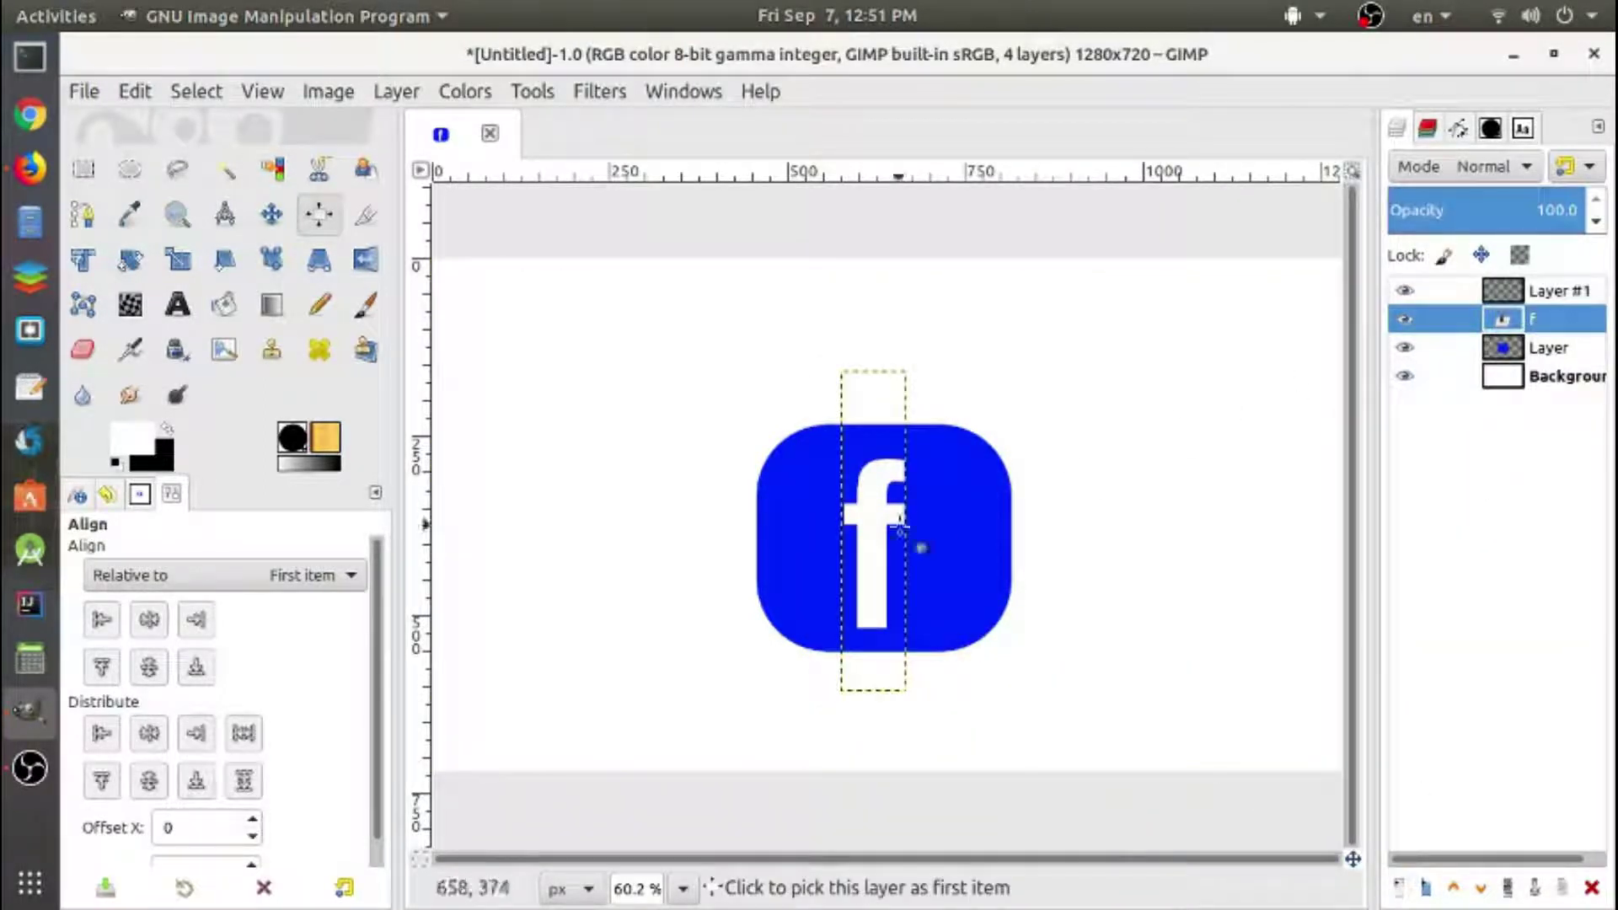
click(177, 304)
click(877, 514)
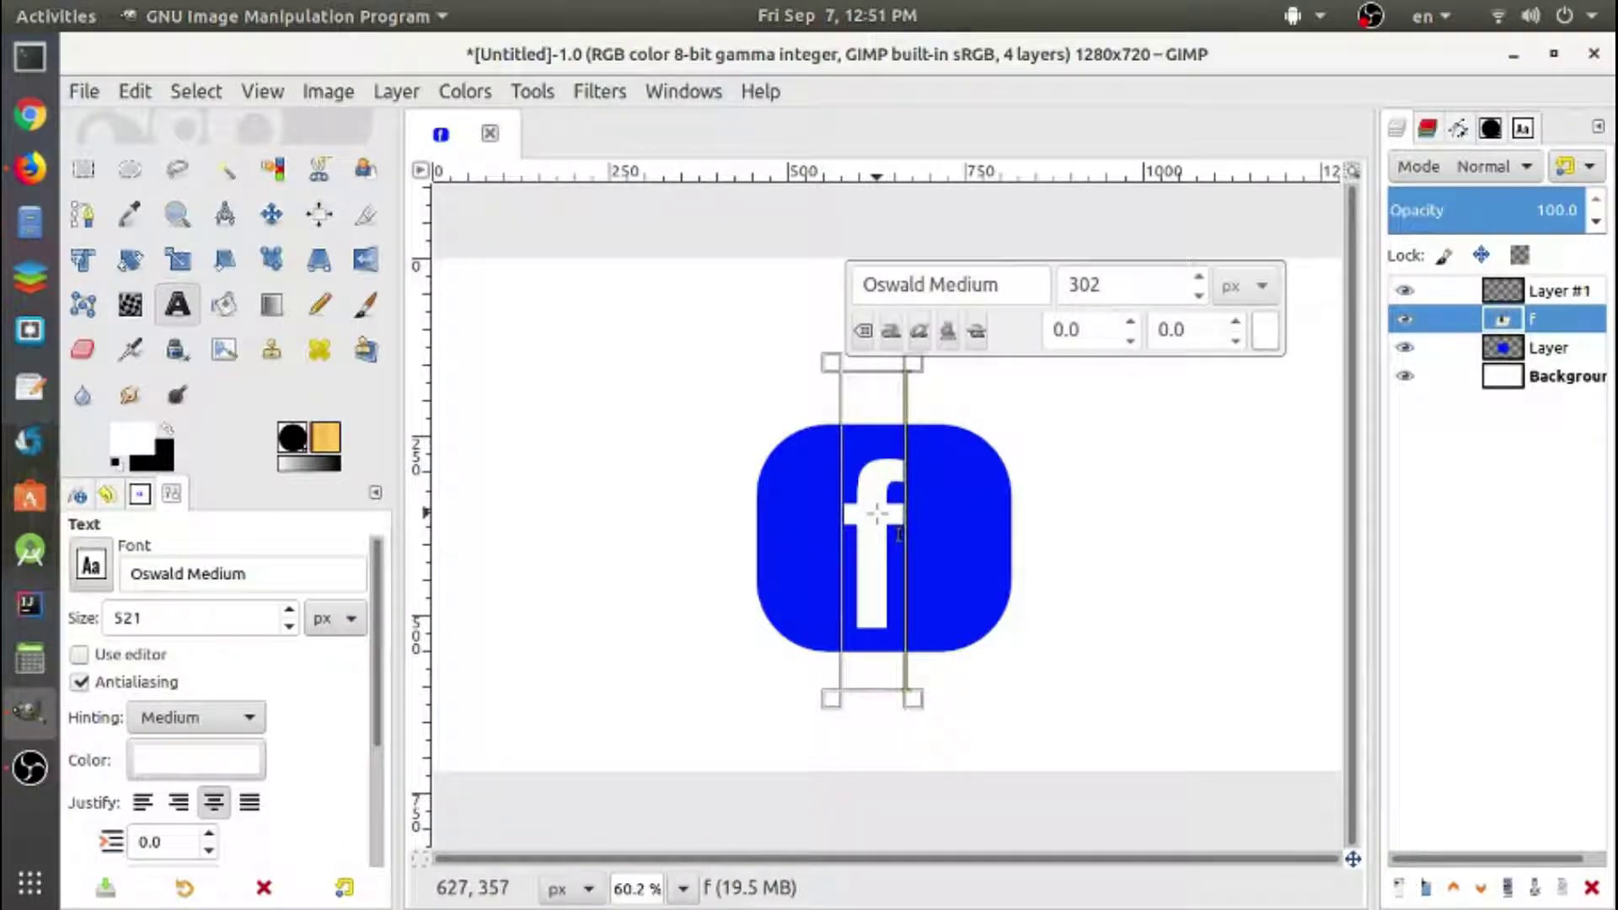
click(217, 574)
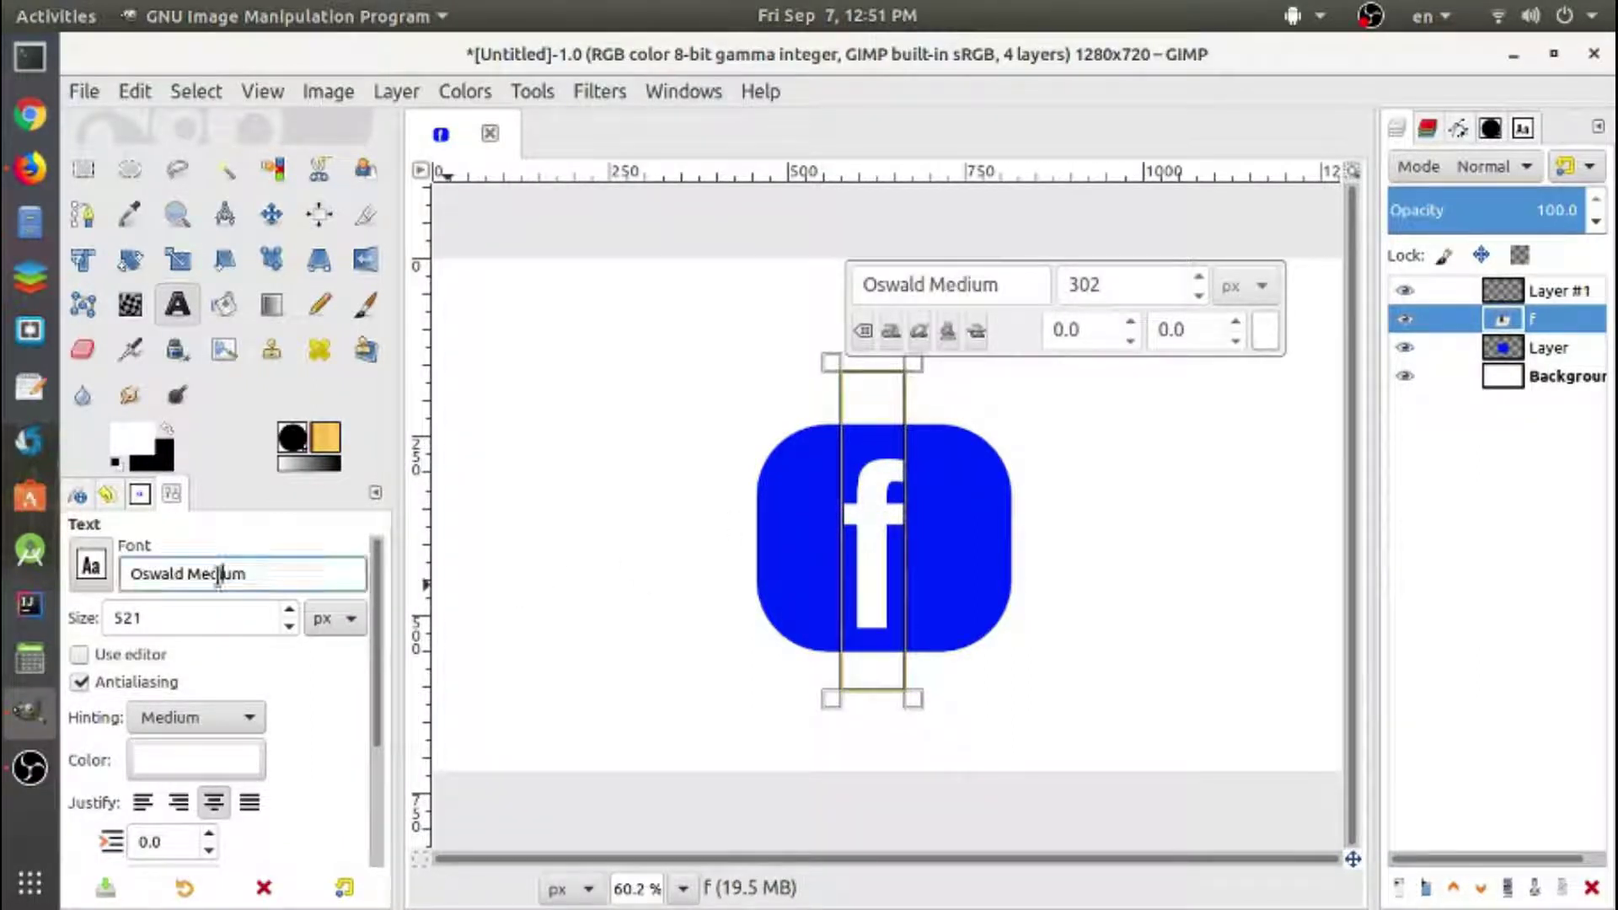
key(BackSpace)
key(BackSpace)
key(BackSpace)
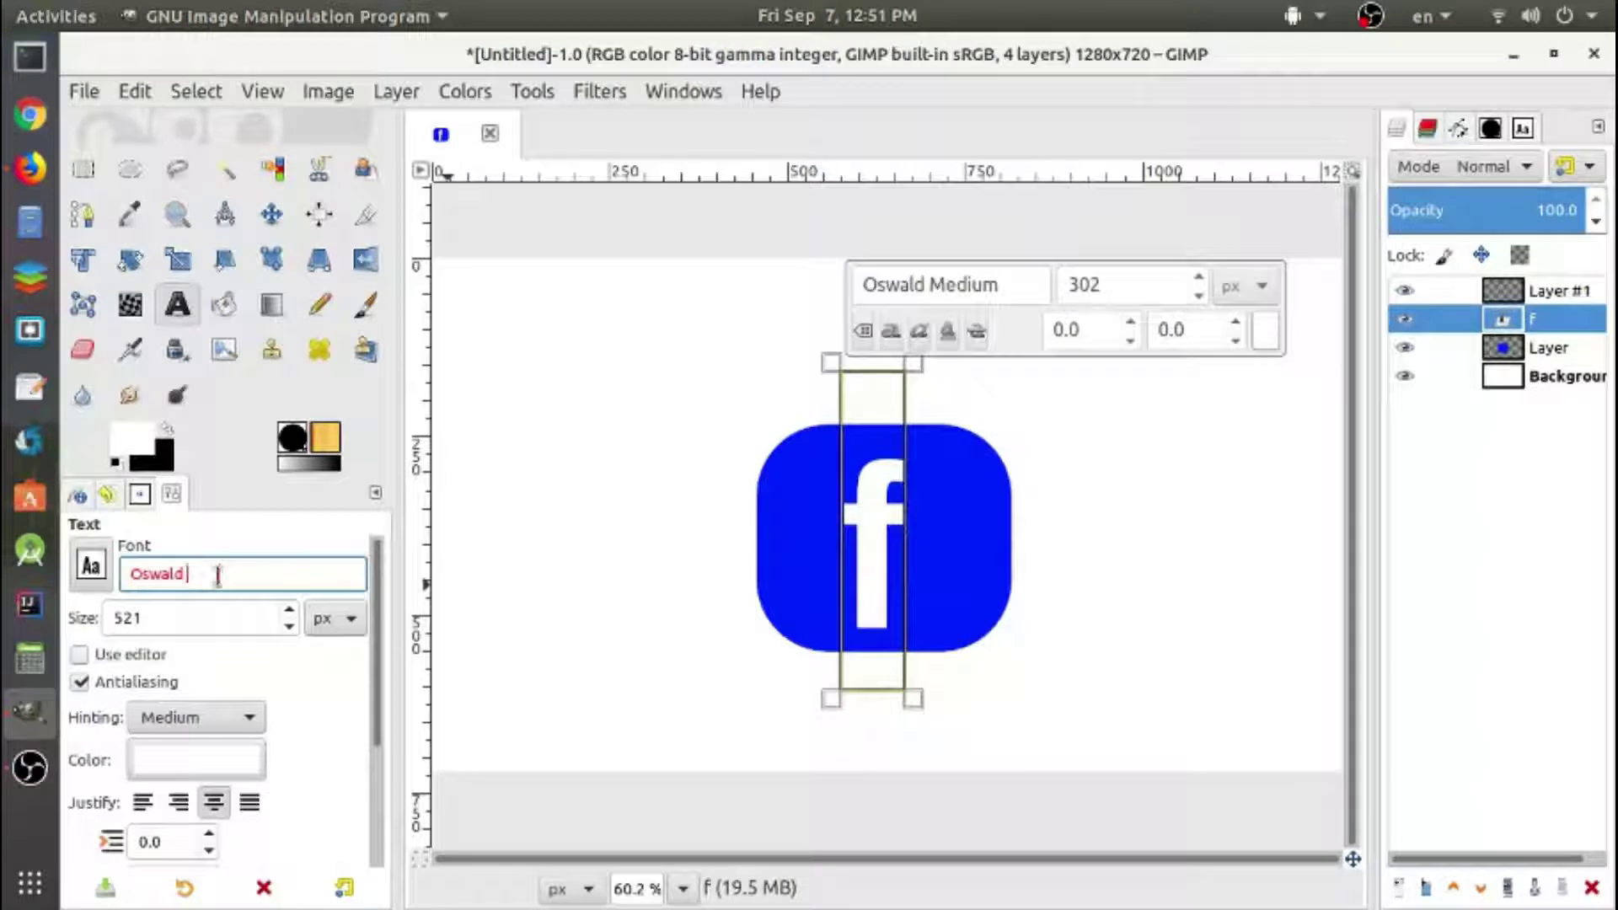
key(BackSpace)
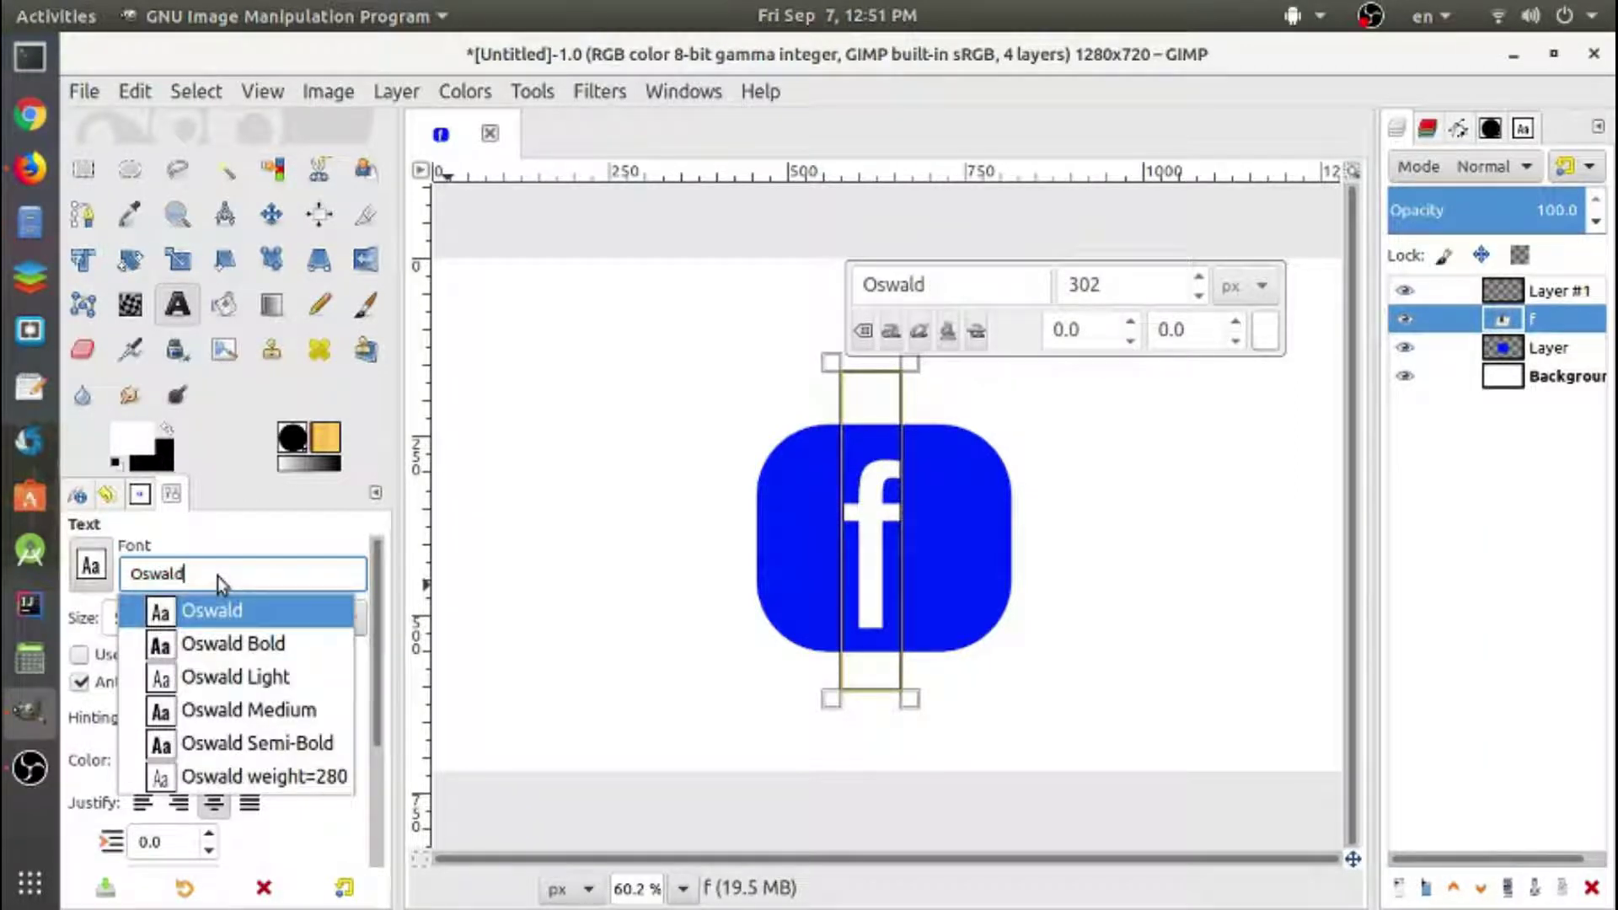
click(217, 576)
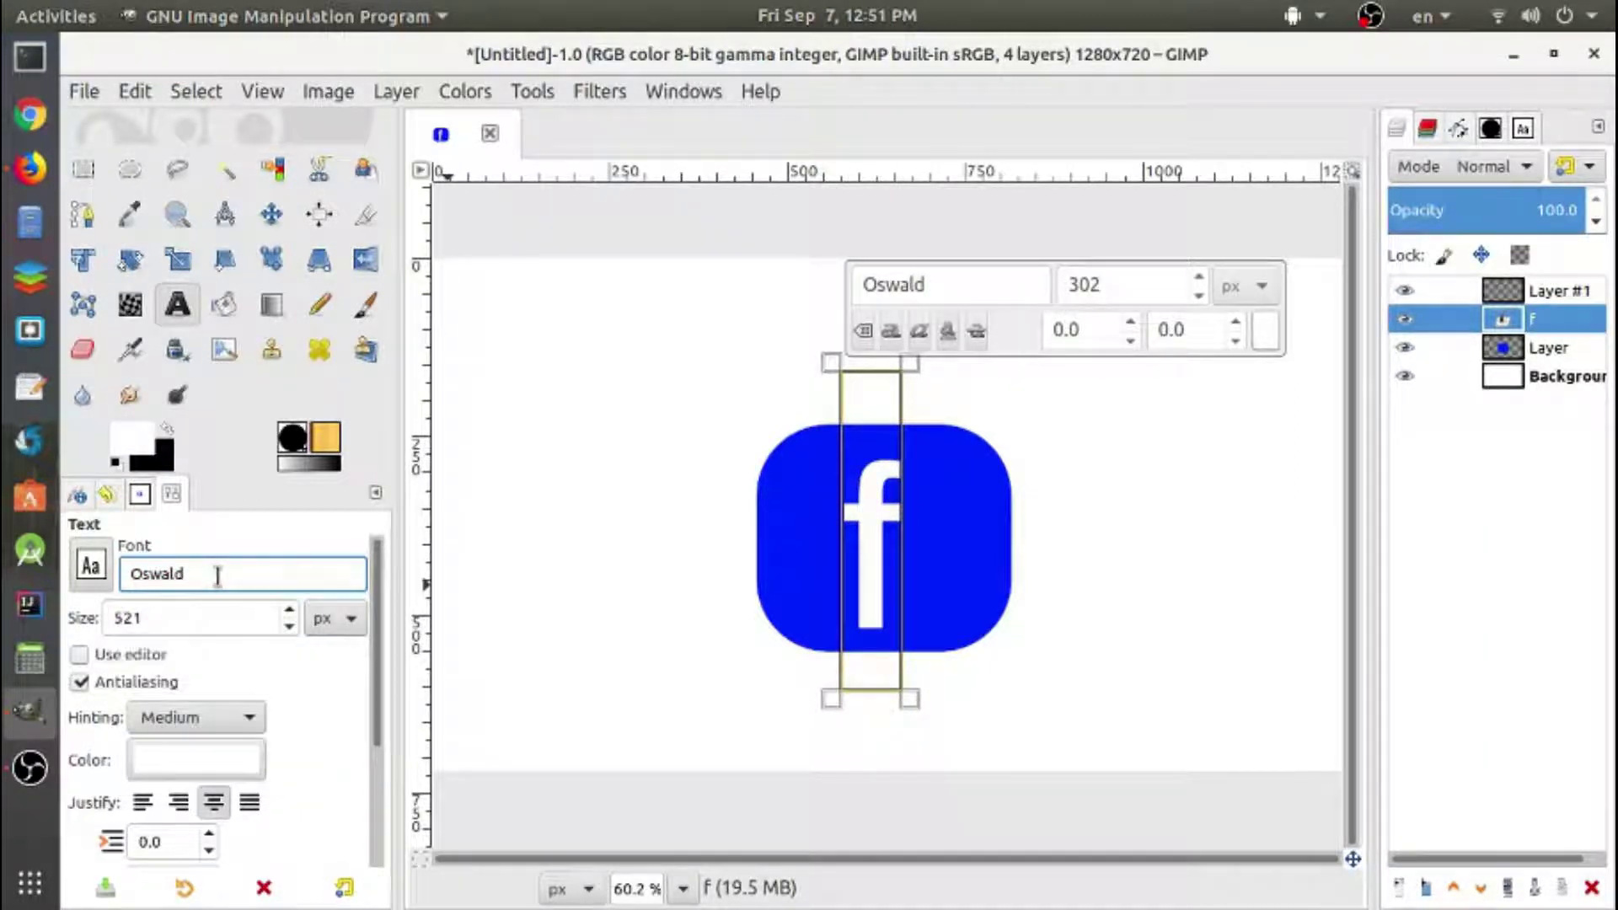
- Nudge the 'f' slightly right and down, then make Layer #1 active
click(270, 226)
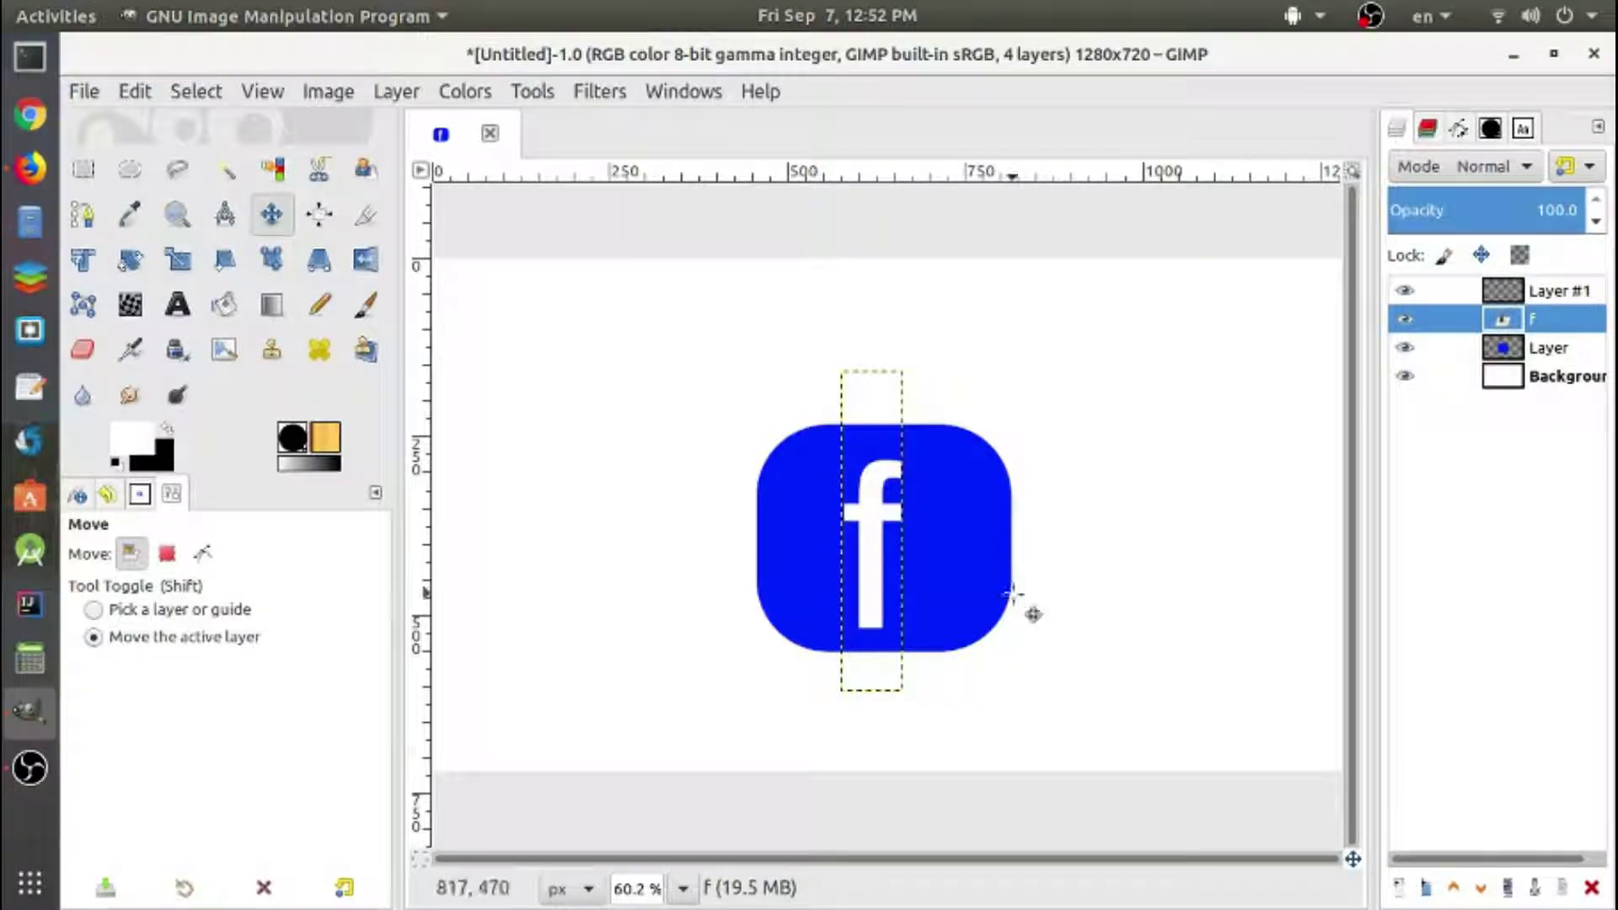
drag(866, 529, 890, 553)
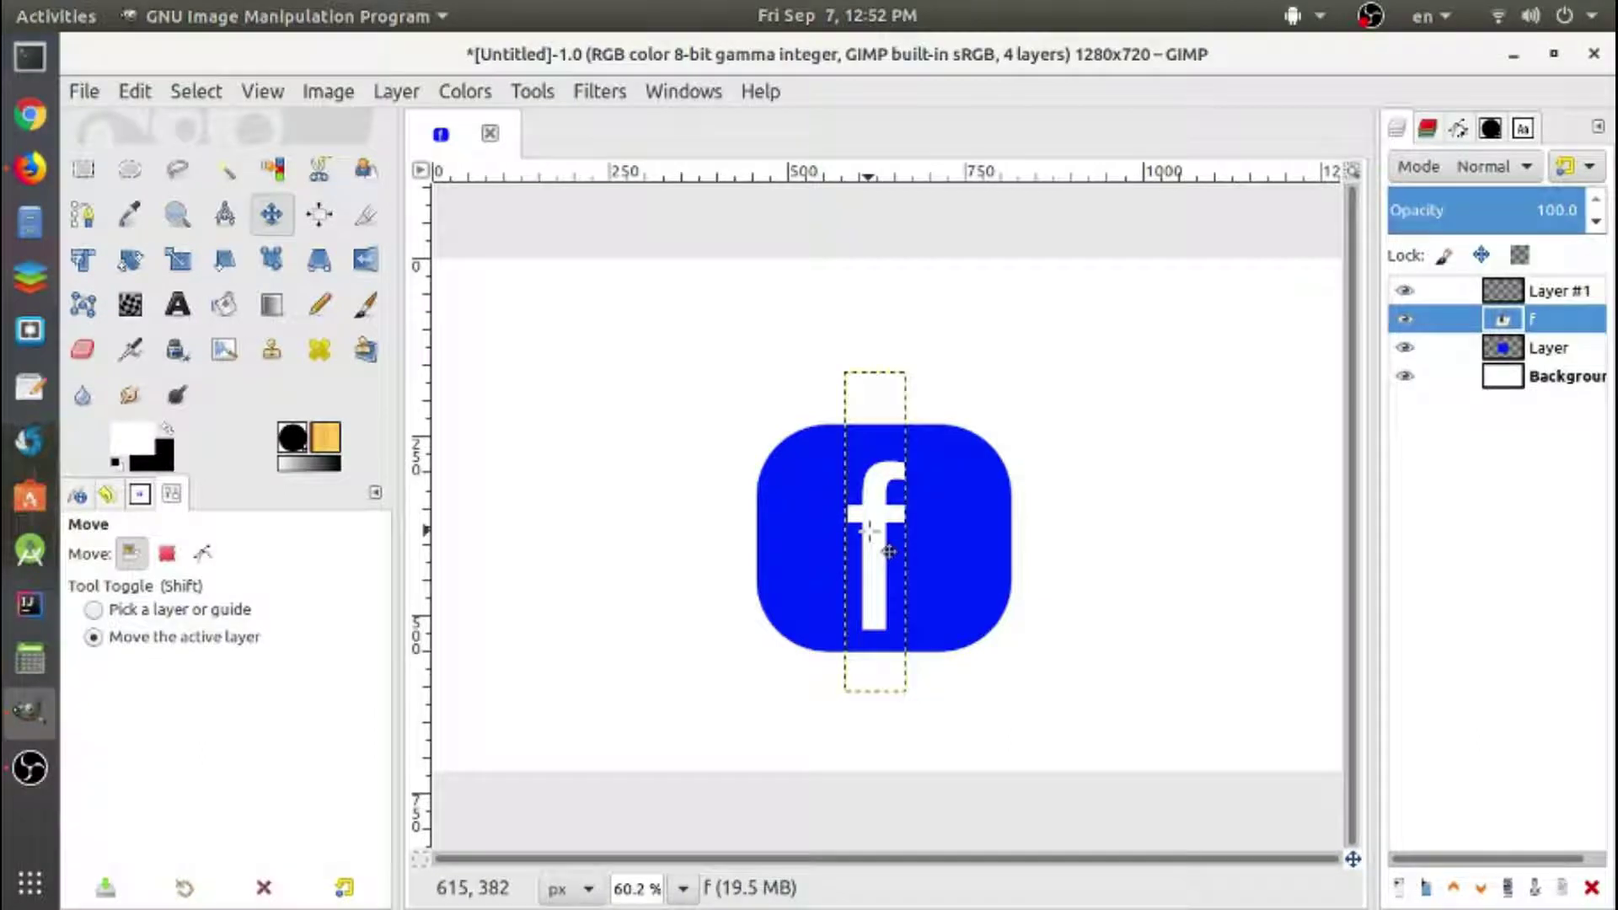
click(1509, 291)
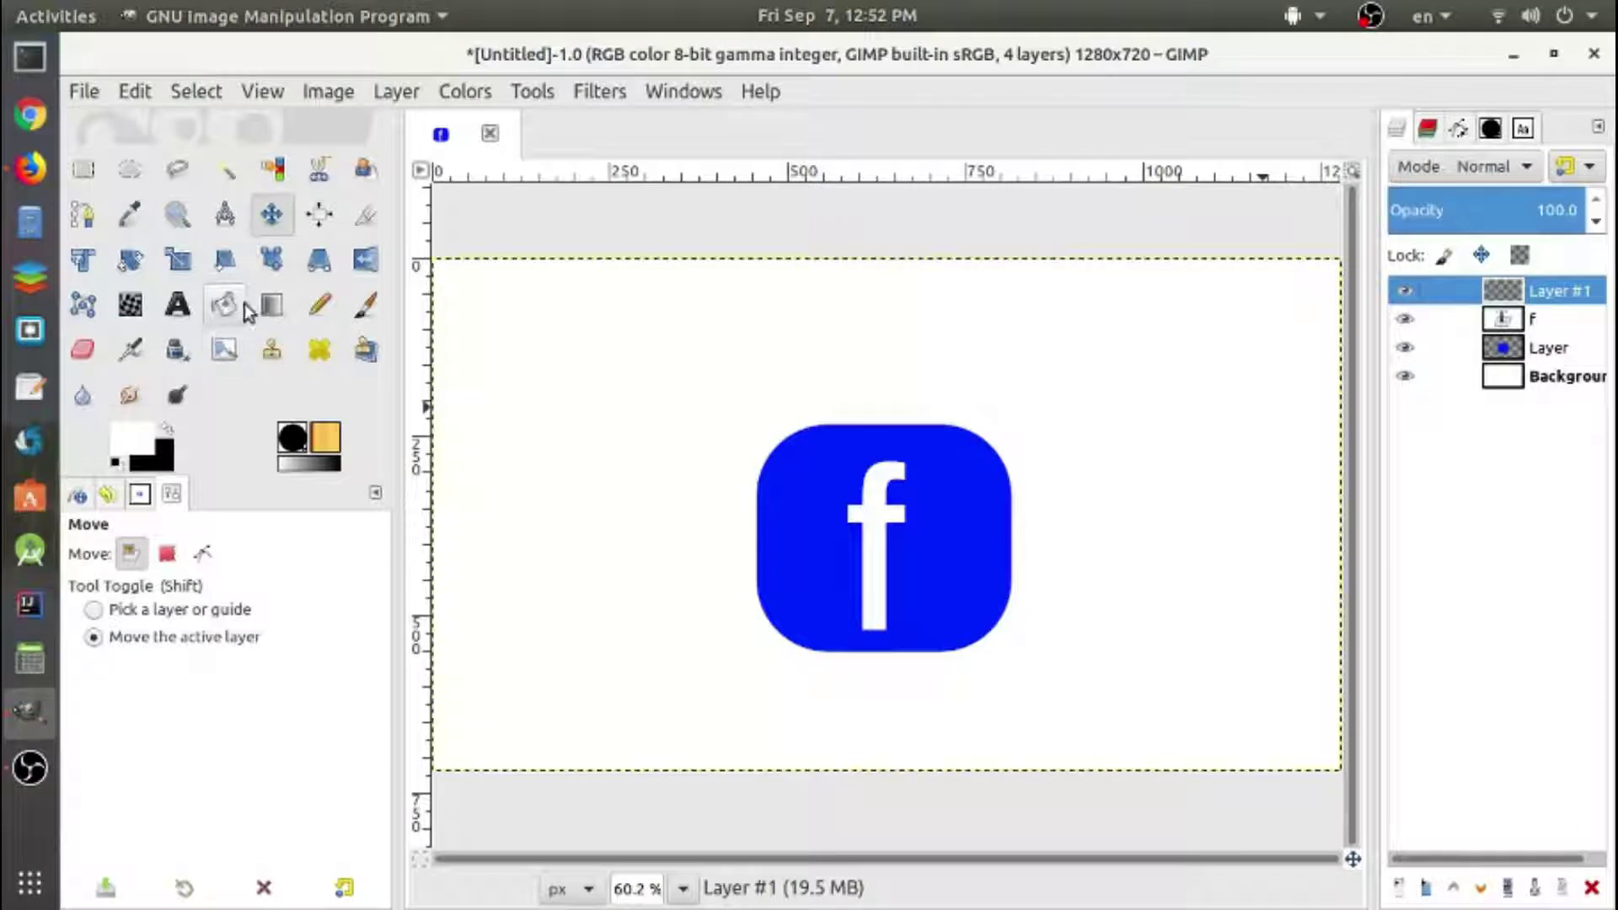
click(177, 304)
- Type the Oswald caption 'Facebook-like logo' below the blue icon as a new text layer
click(660, 692)
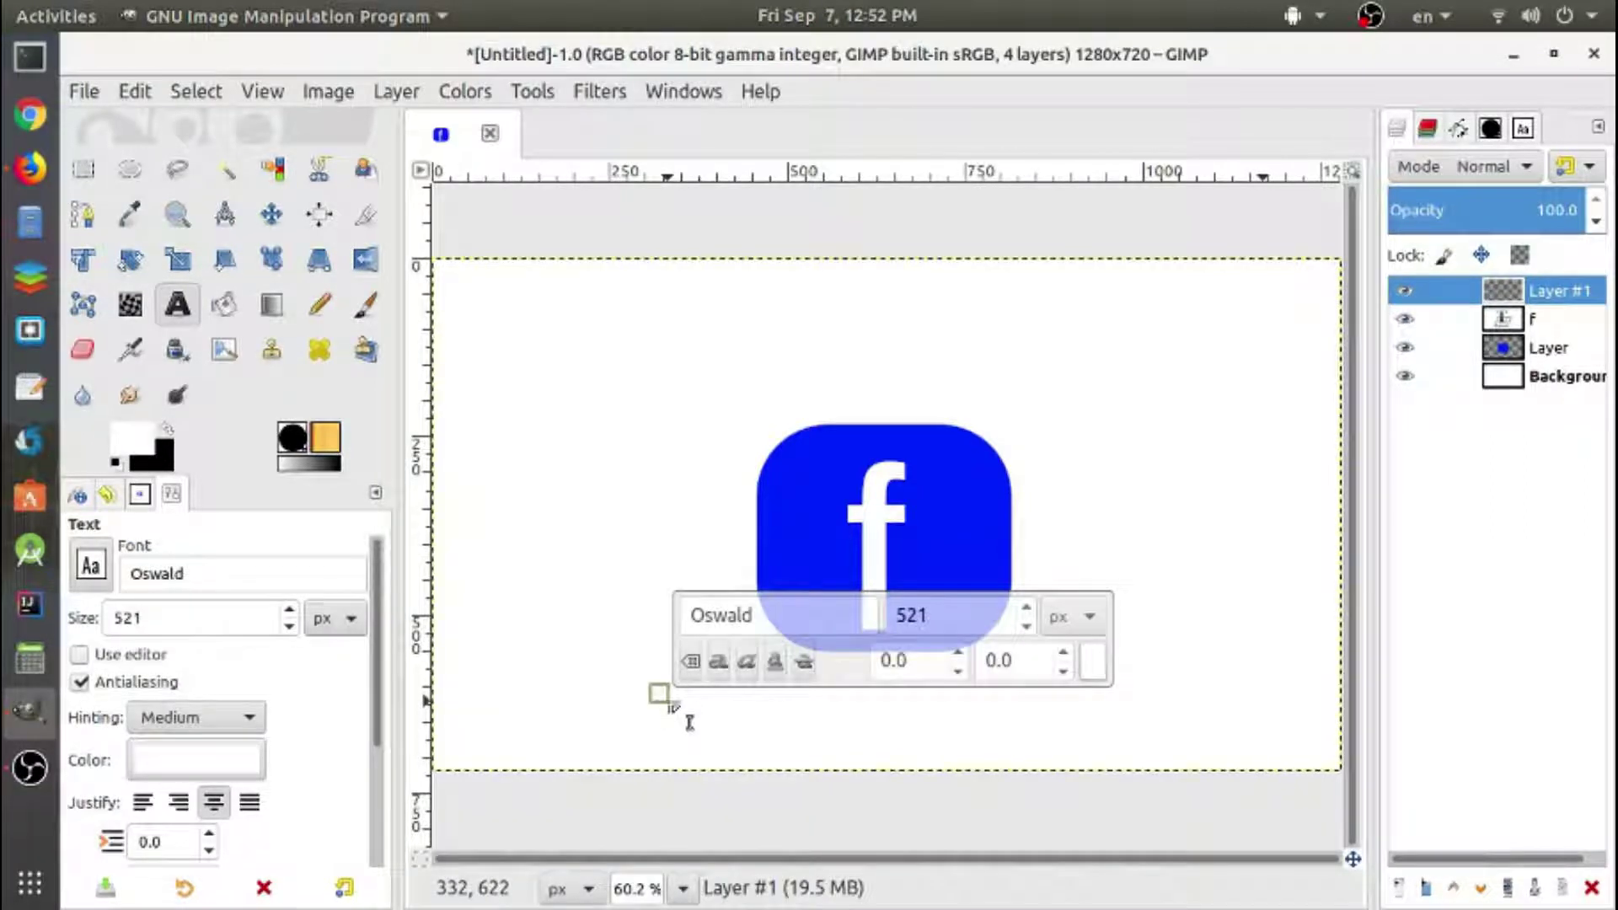
text(Facebook Logo)
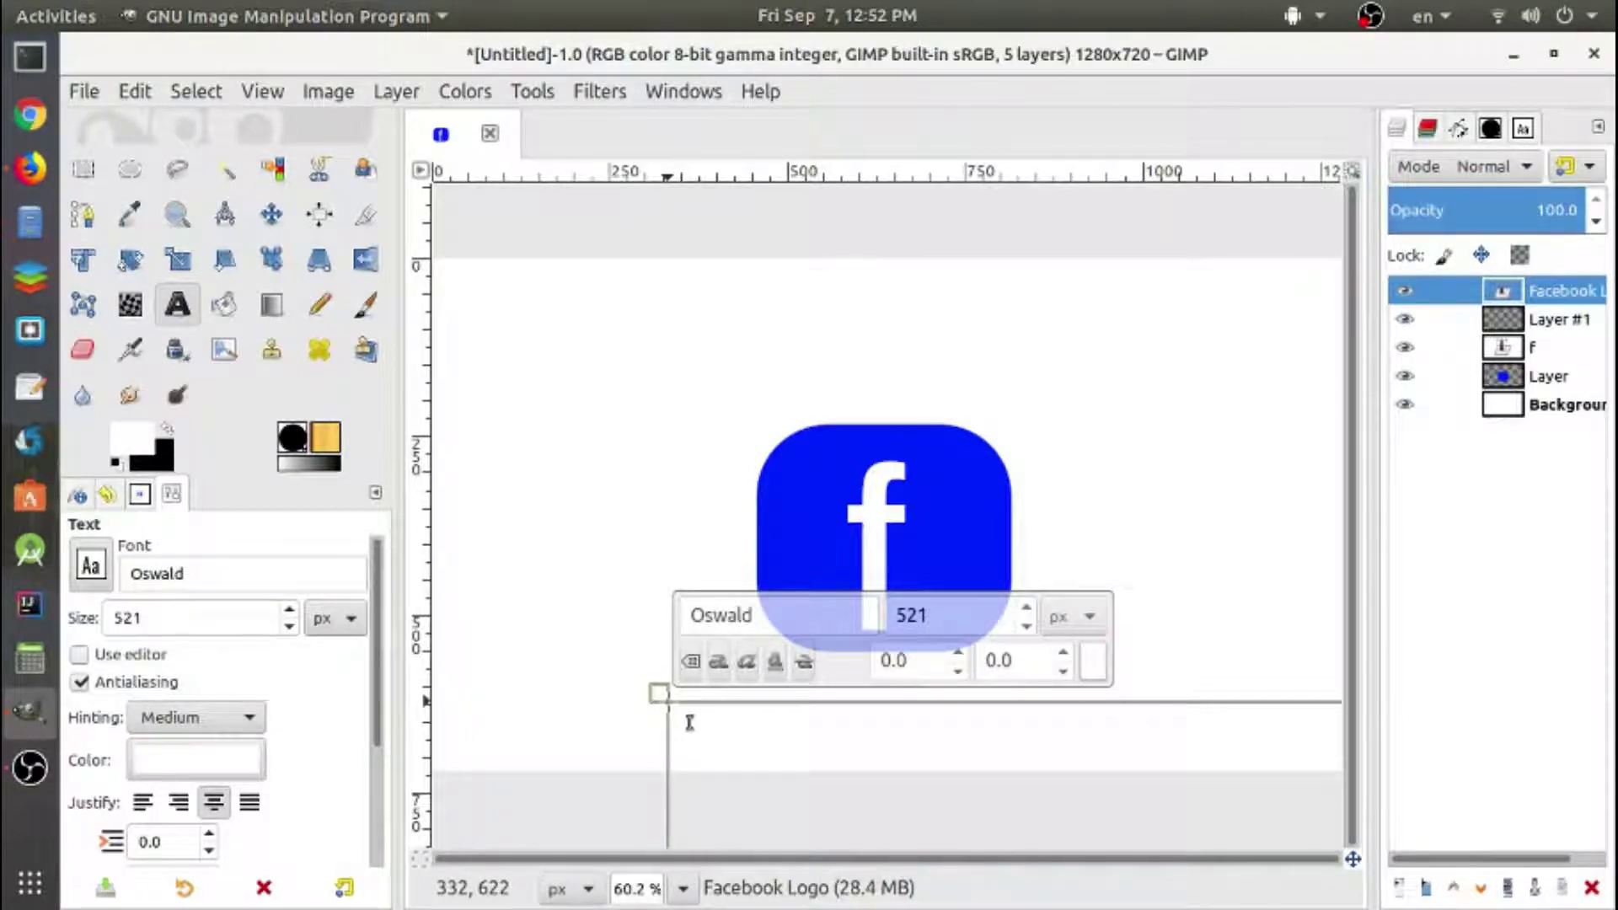
key(BackSpace)
key(BackSpace)
key(BackSpace)
key(BackSpace)
key(BackSpace)
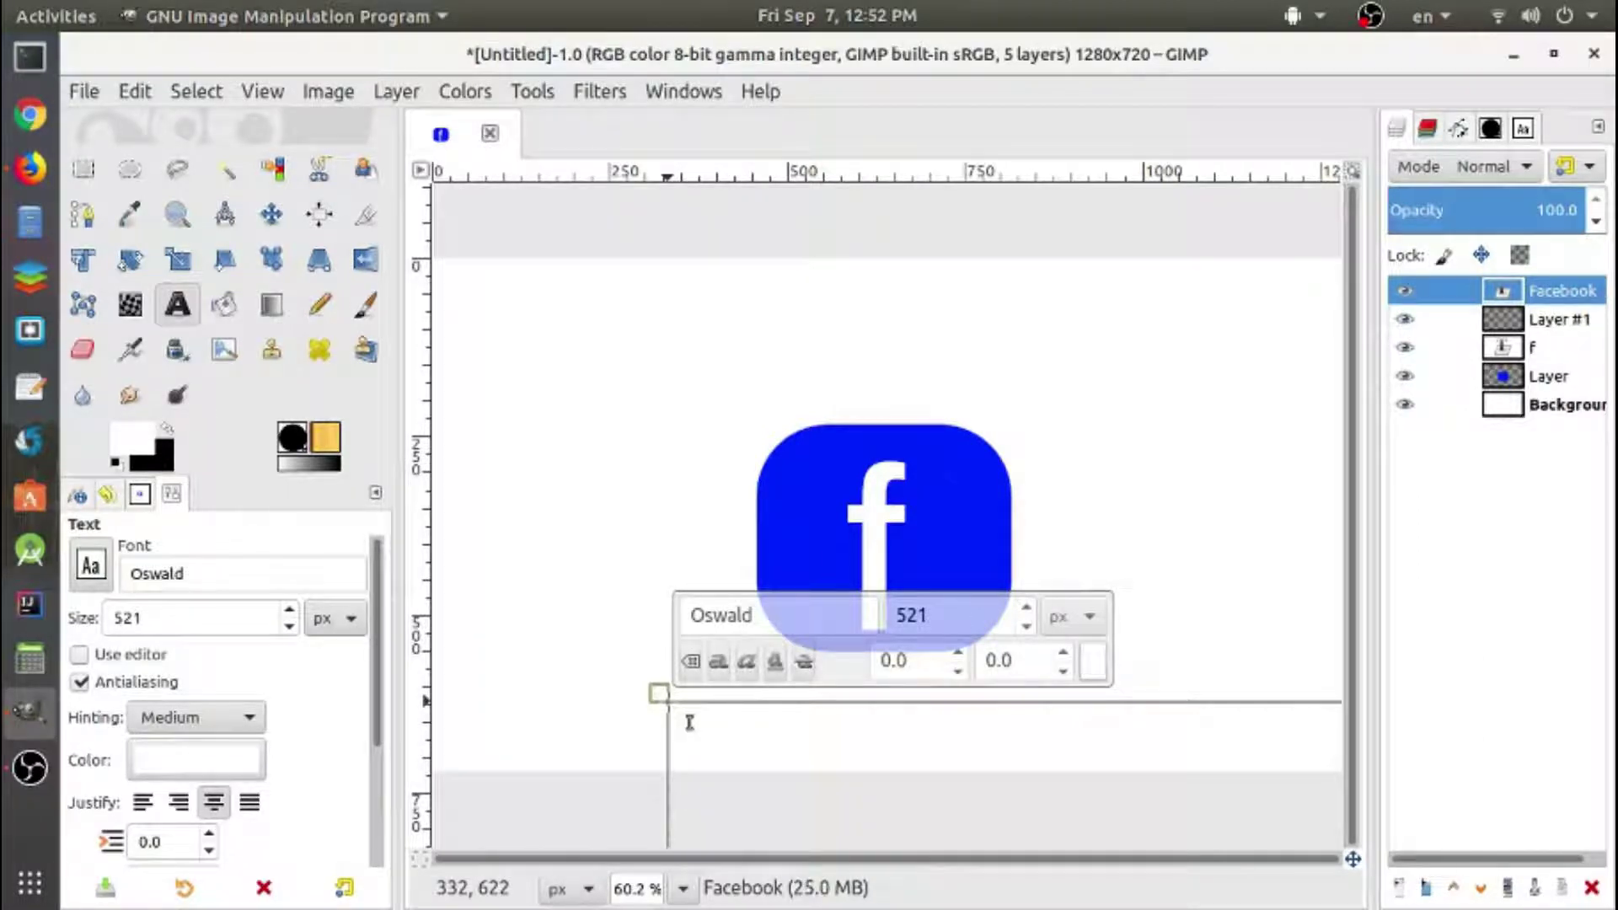
text(-like)
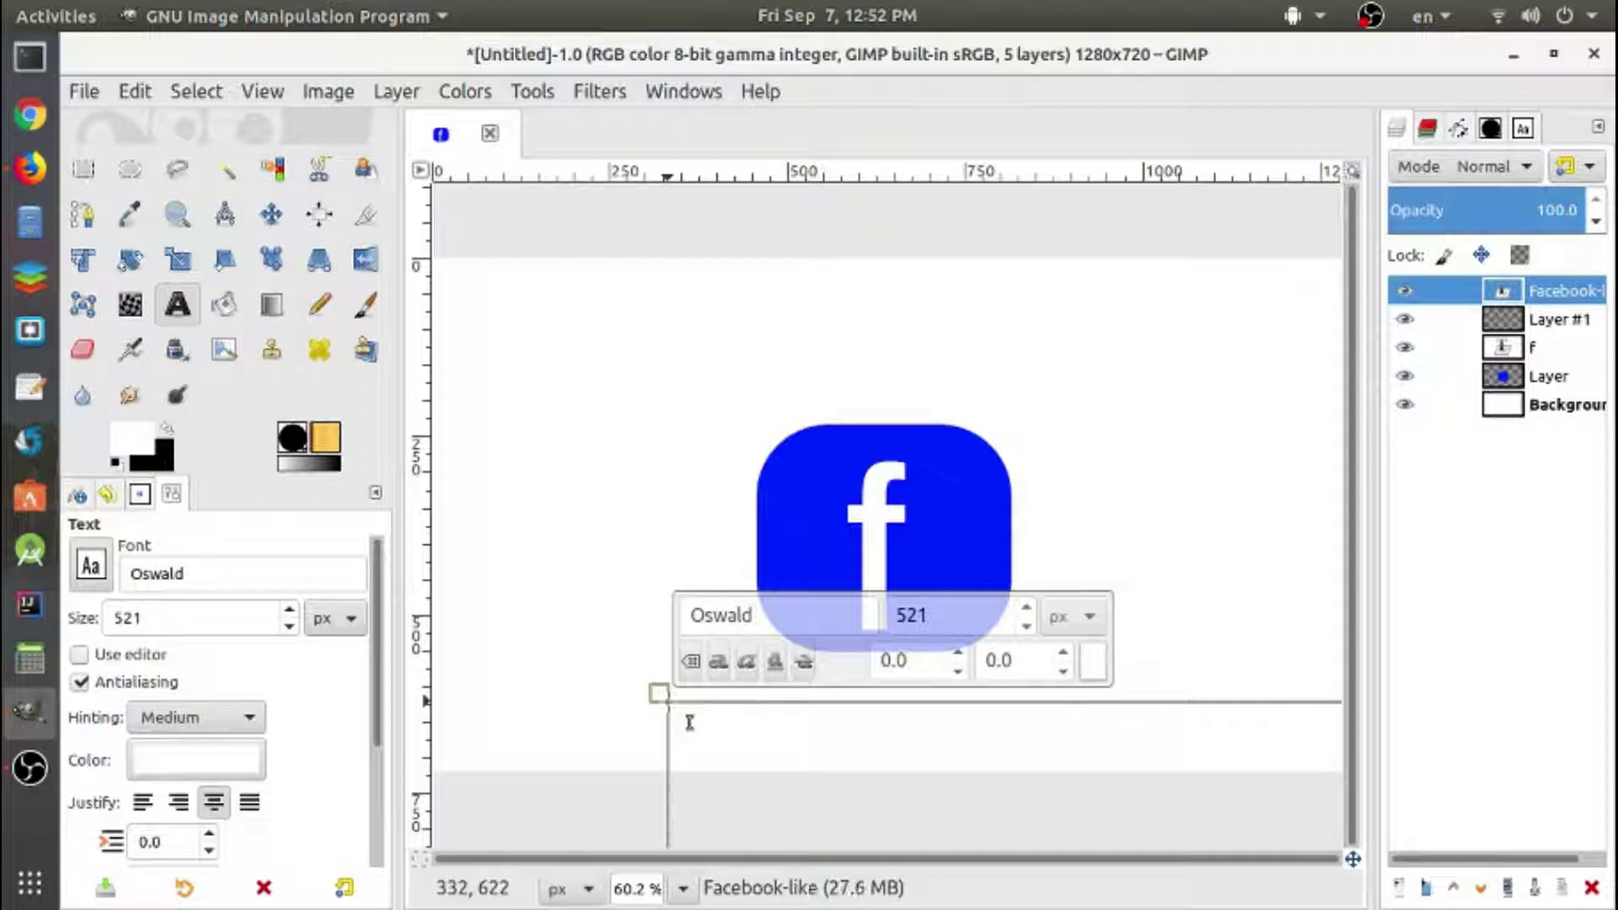
text( logo)
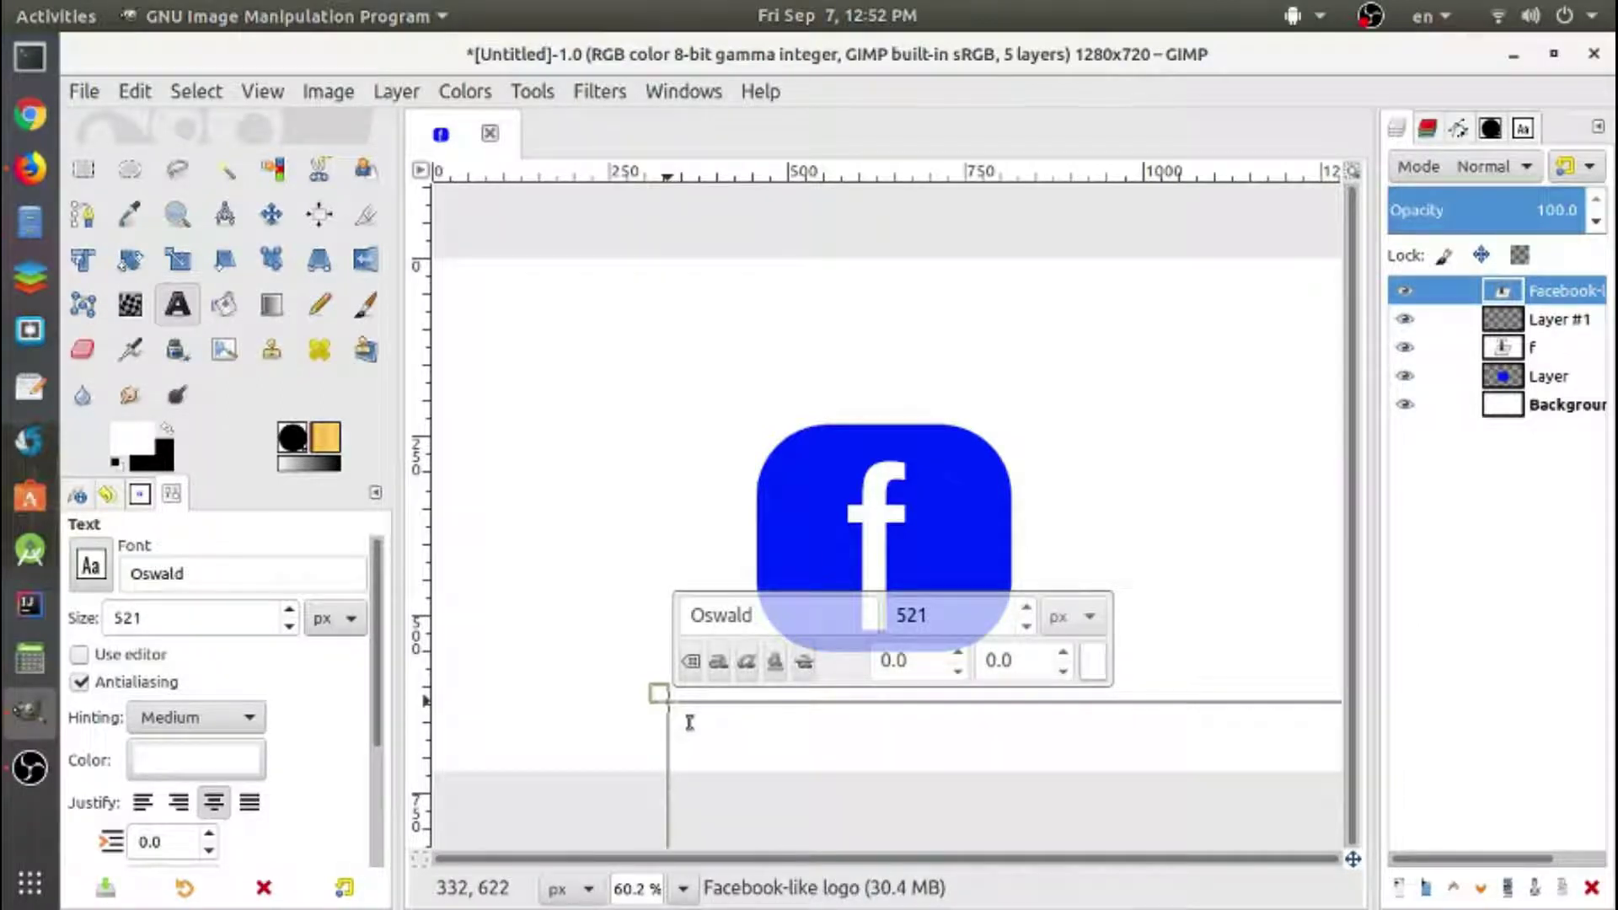
click(271, 221)
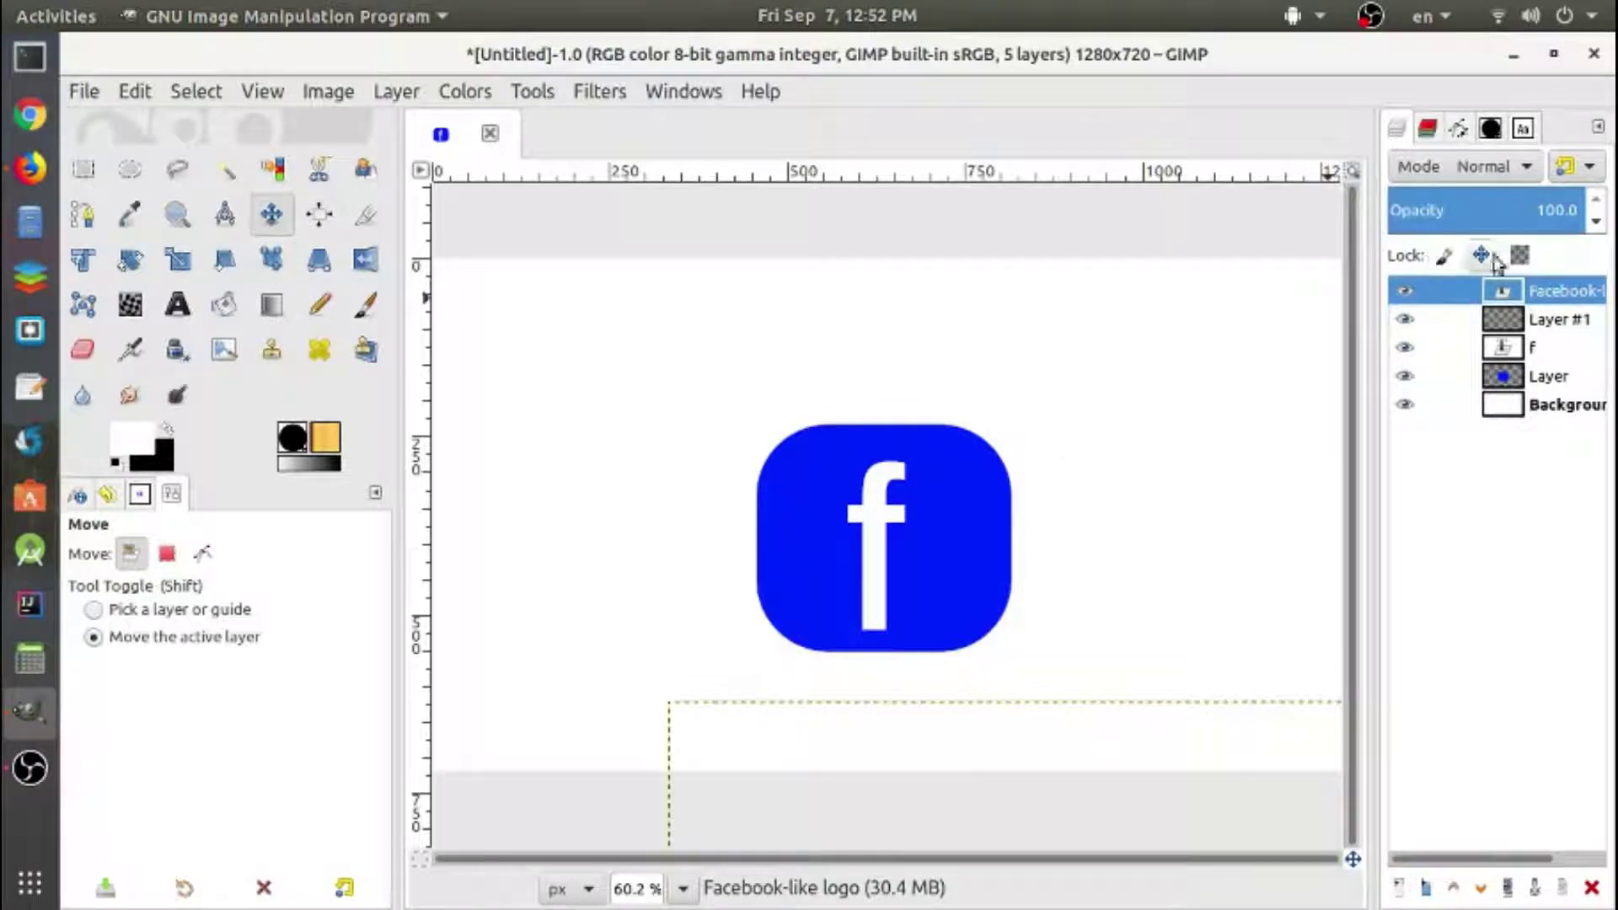
double_click(1498, 294)
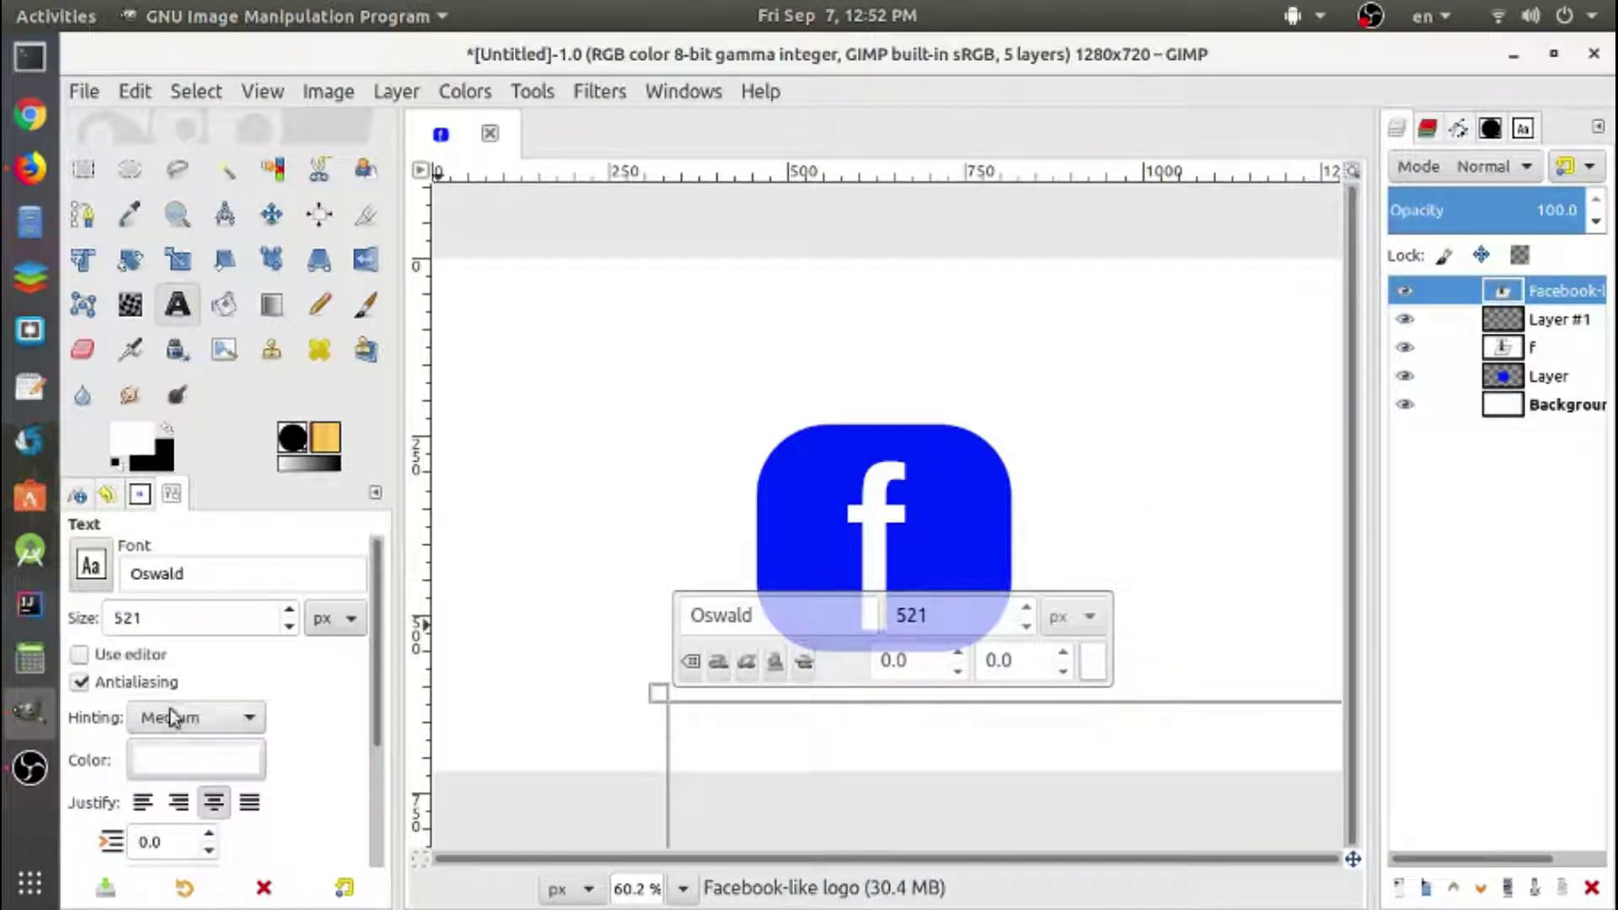
- Choose blue 002bff instead of red in the caption's Text Color dialog
click(177, 763)
mouse_move(224, 548)
mouse_down()
mouse_move(234, 476)
mouse_move(250, 520)
mouse_up()
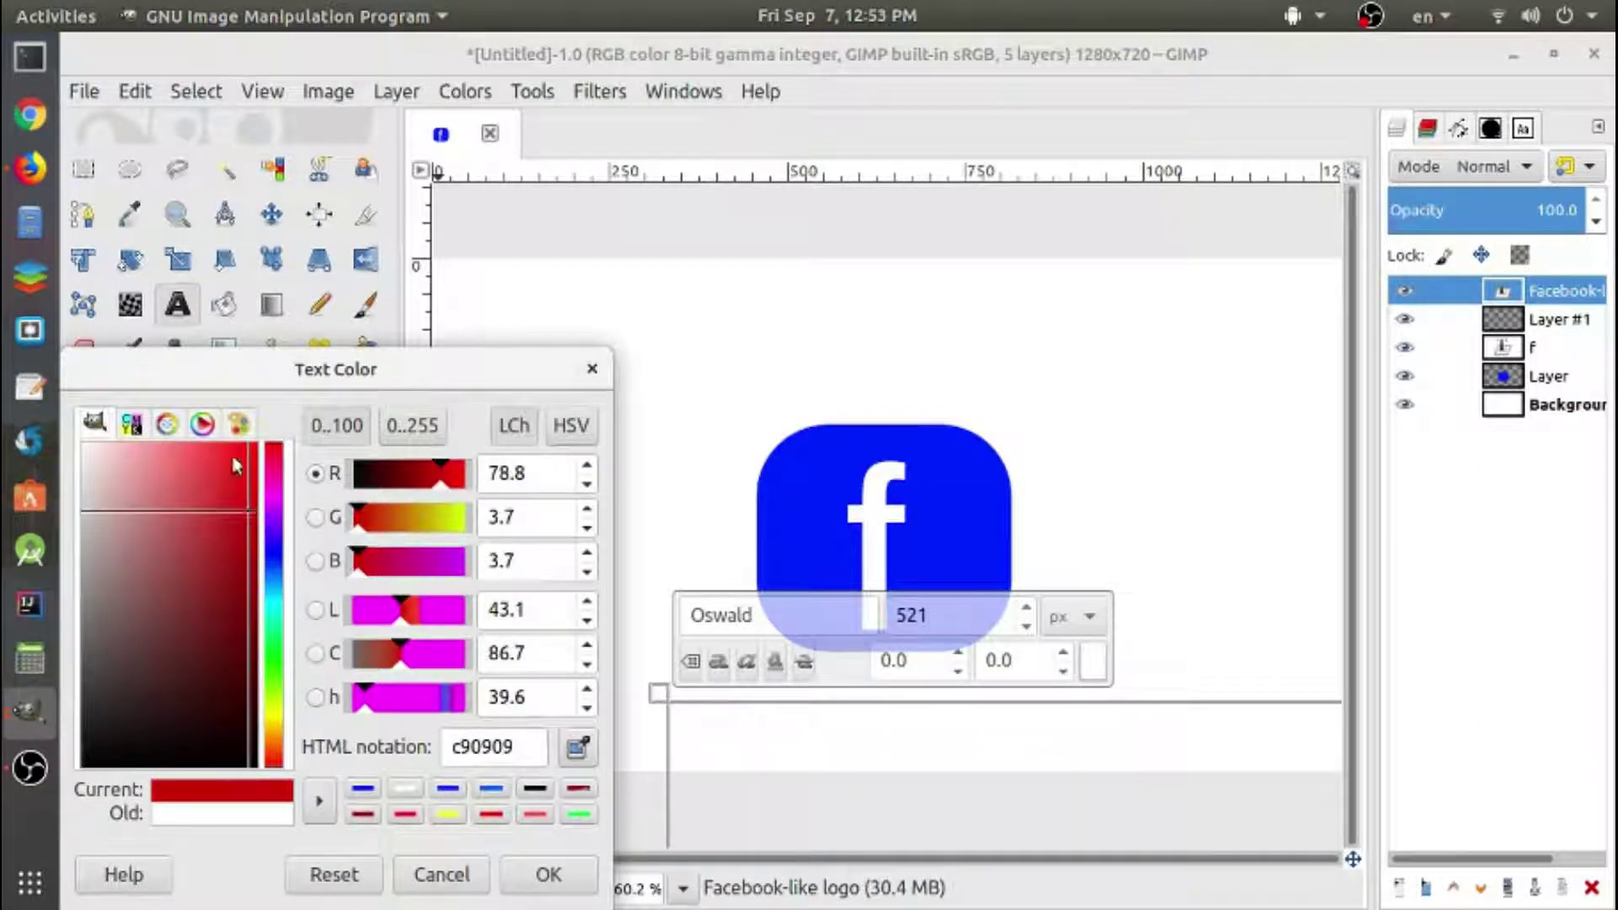
click(275, 560)
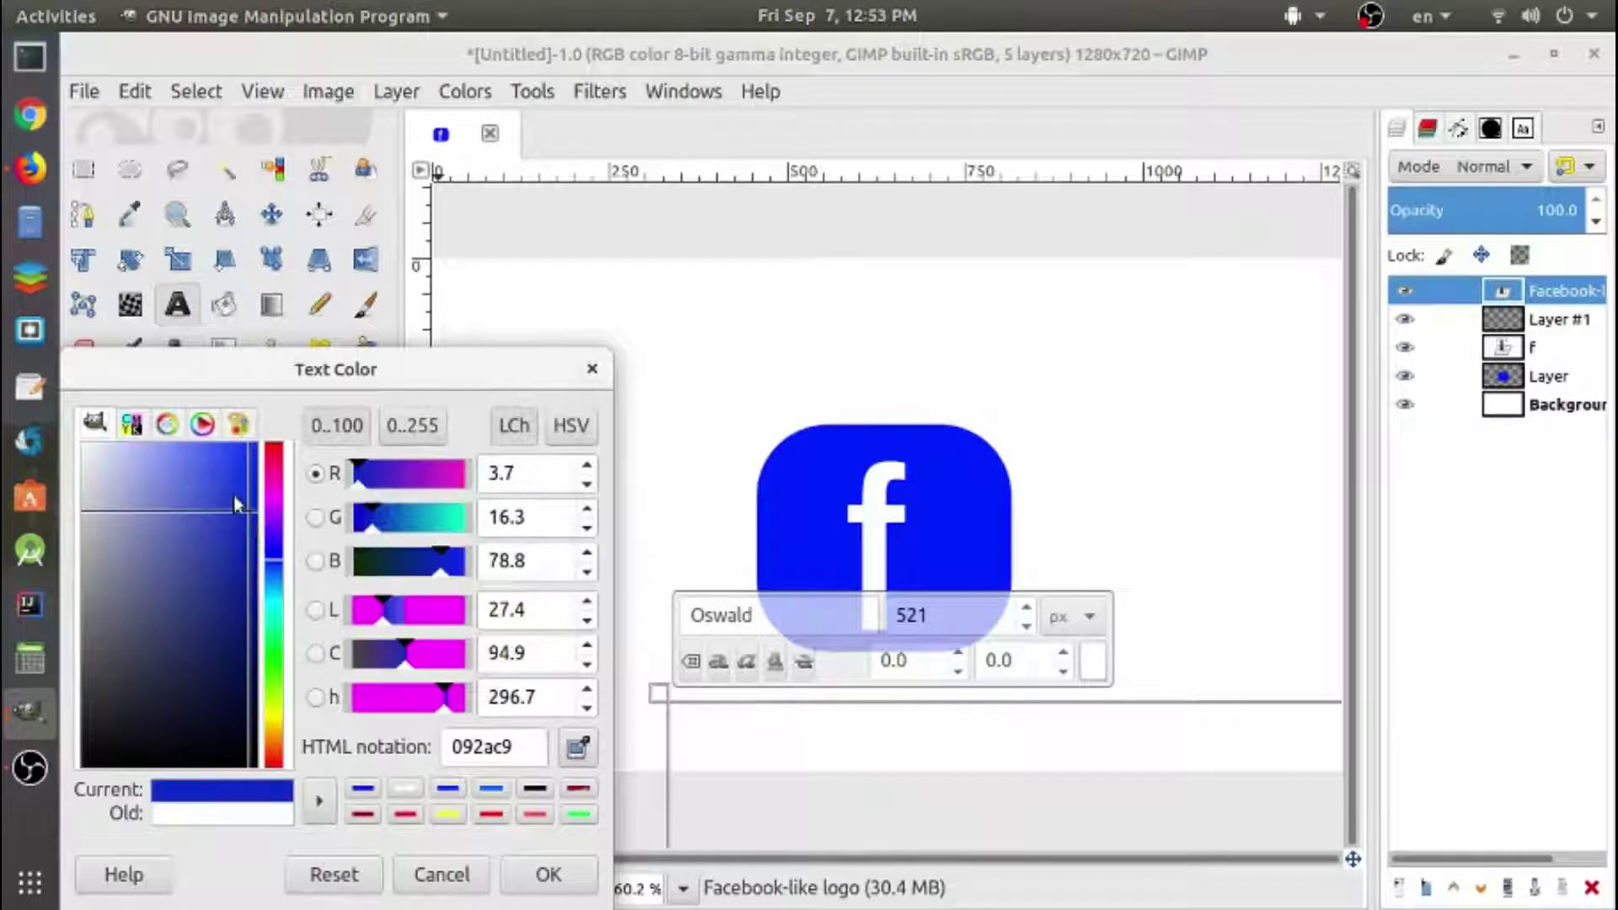
click(446, 789)
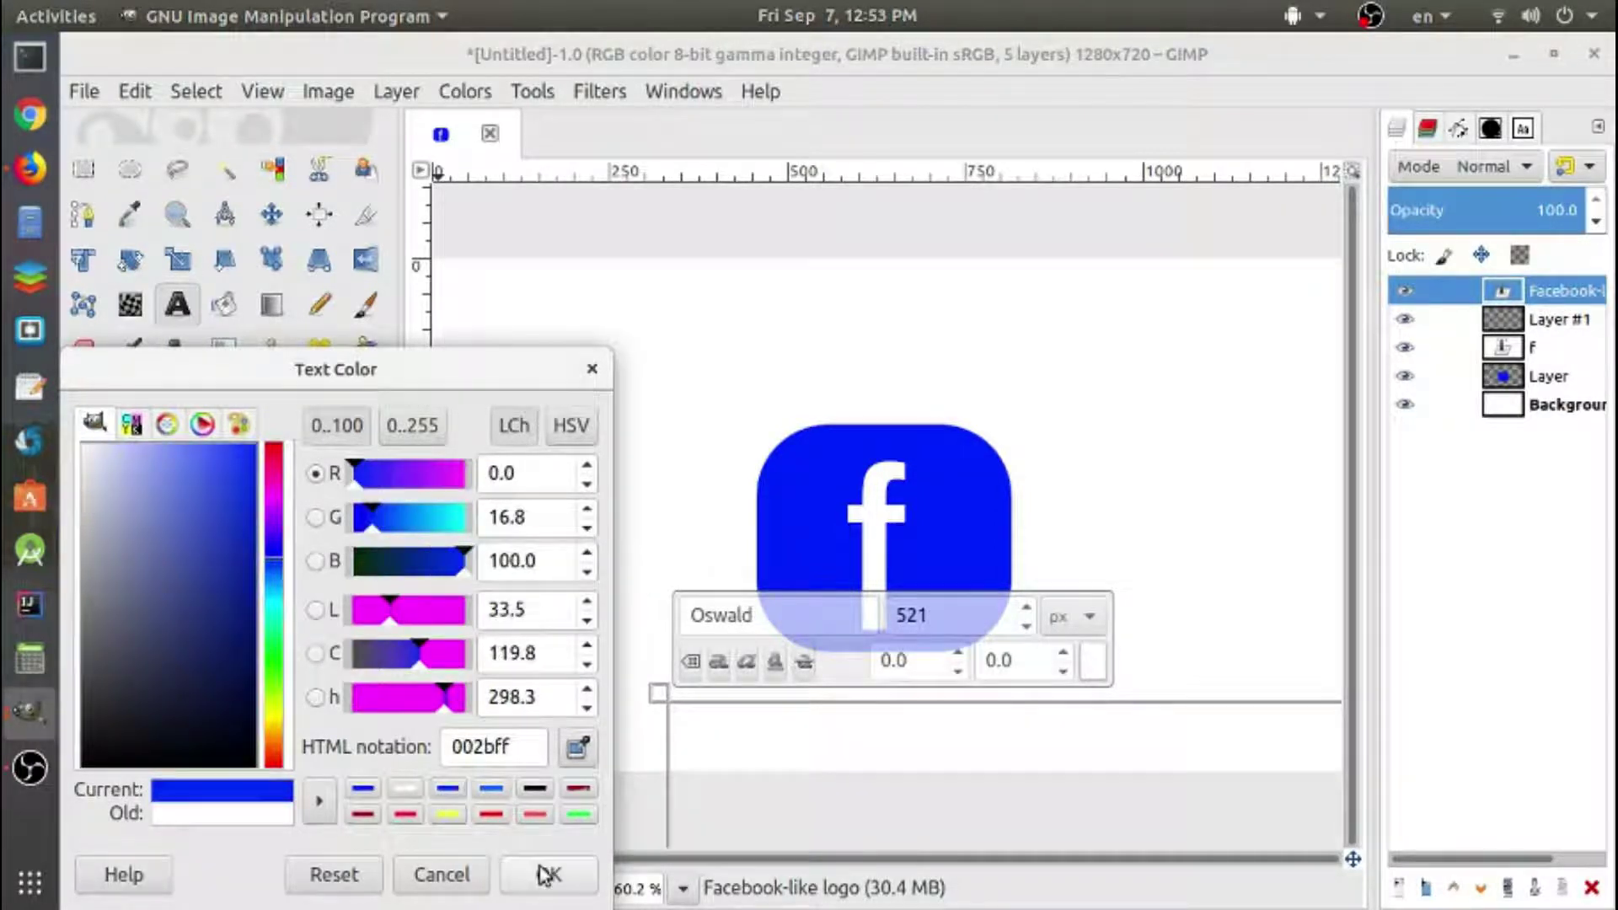
click(544, 873)
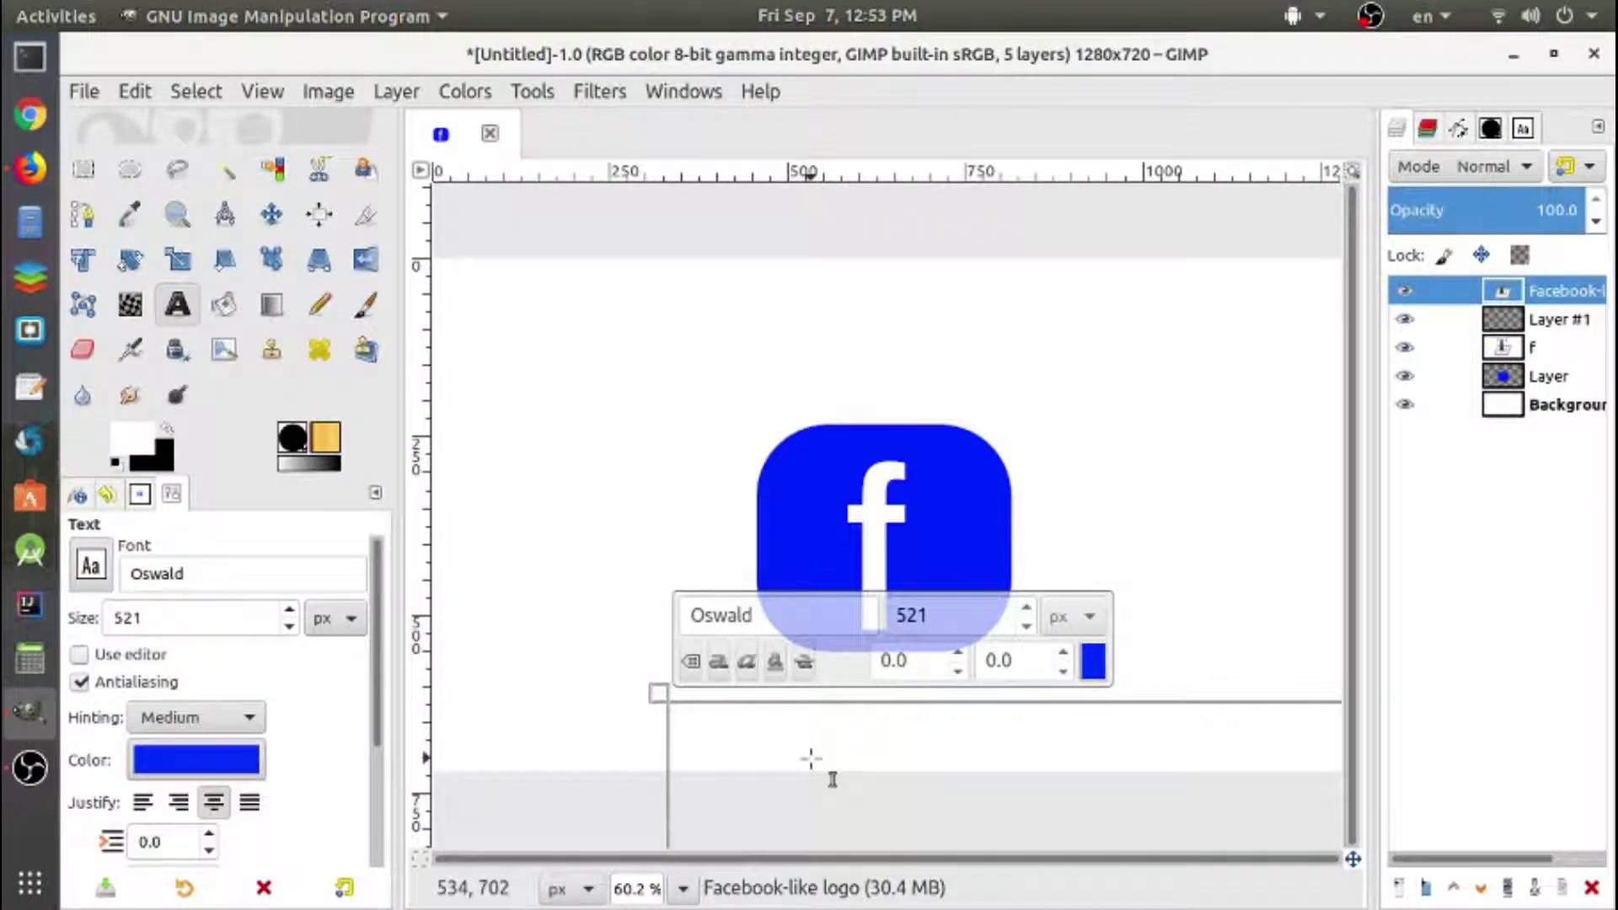
- Apply the blue 002bff colour to the caption and reopen it for editing
click(1093, 661)
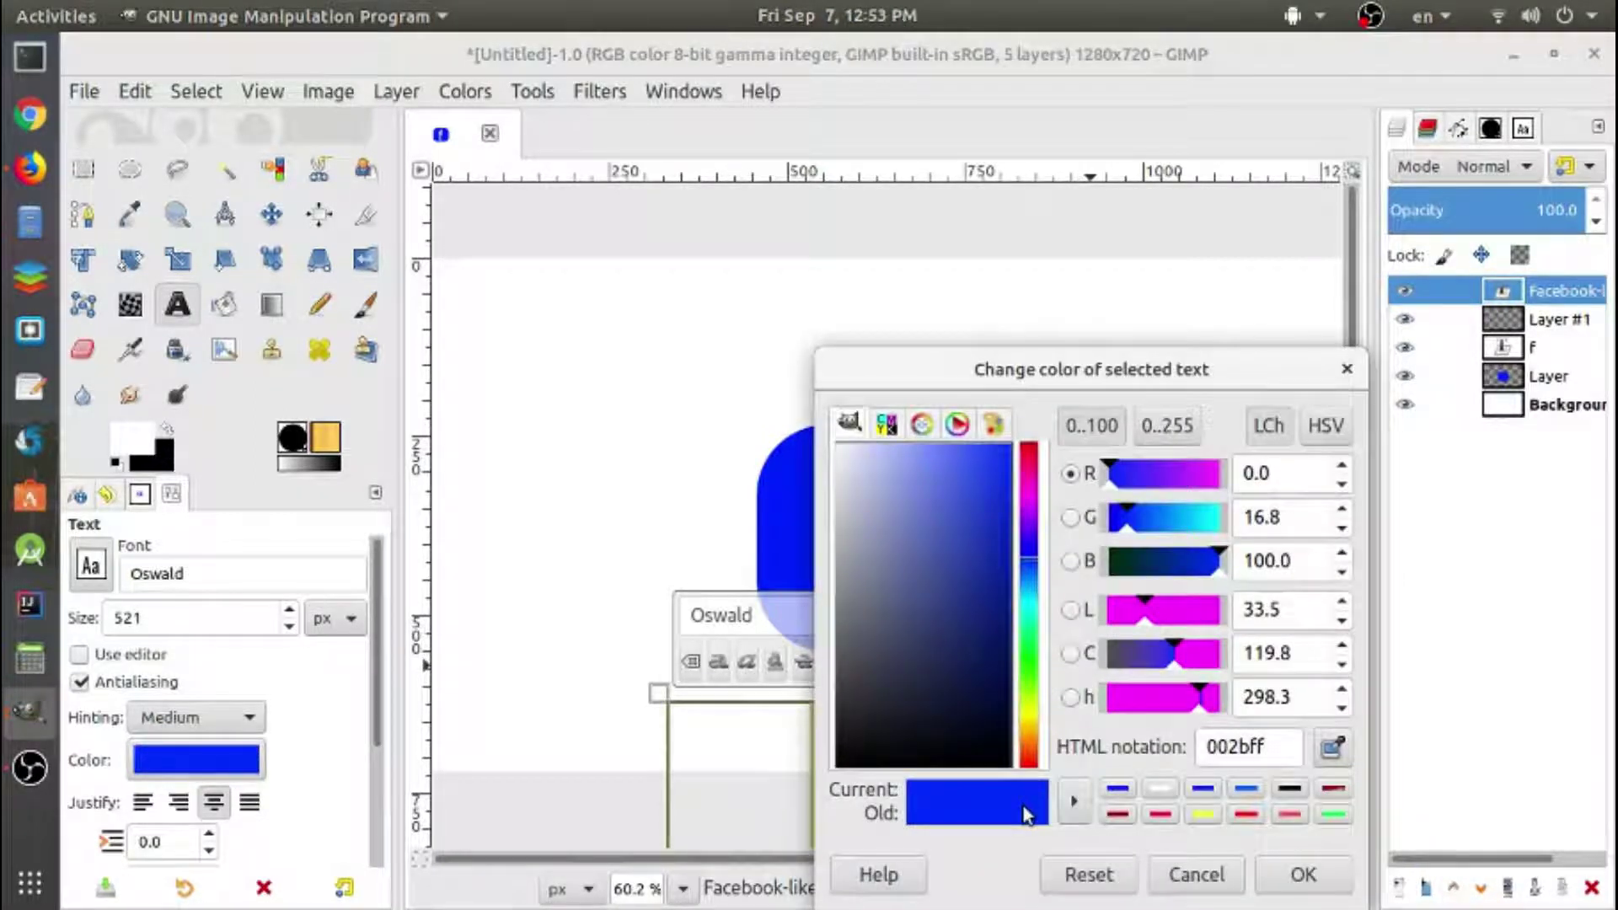
click(1287, 873)
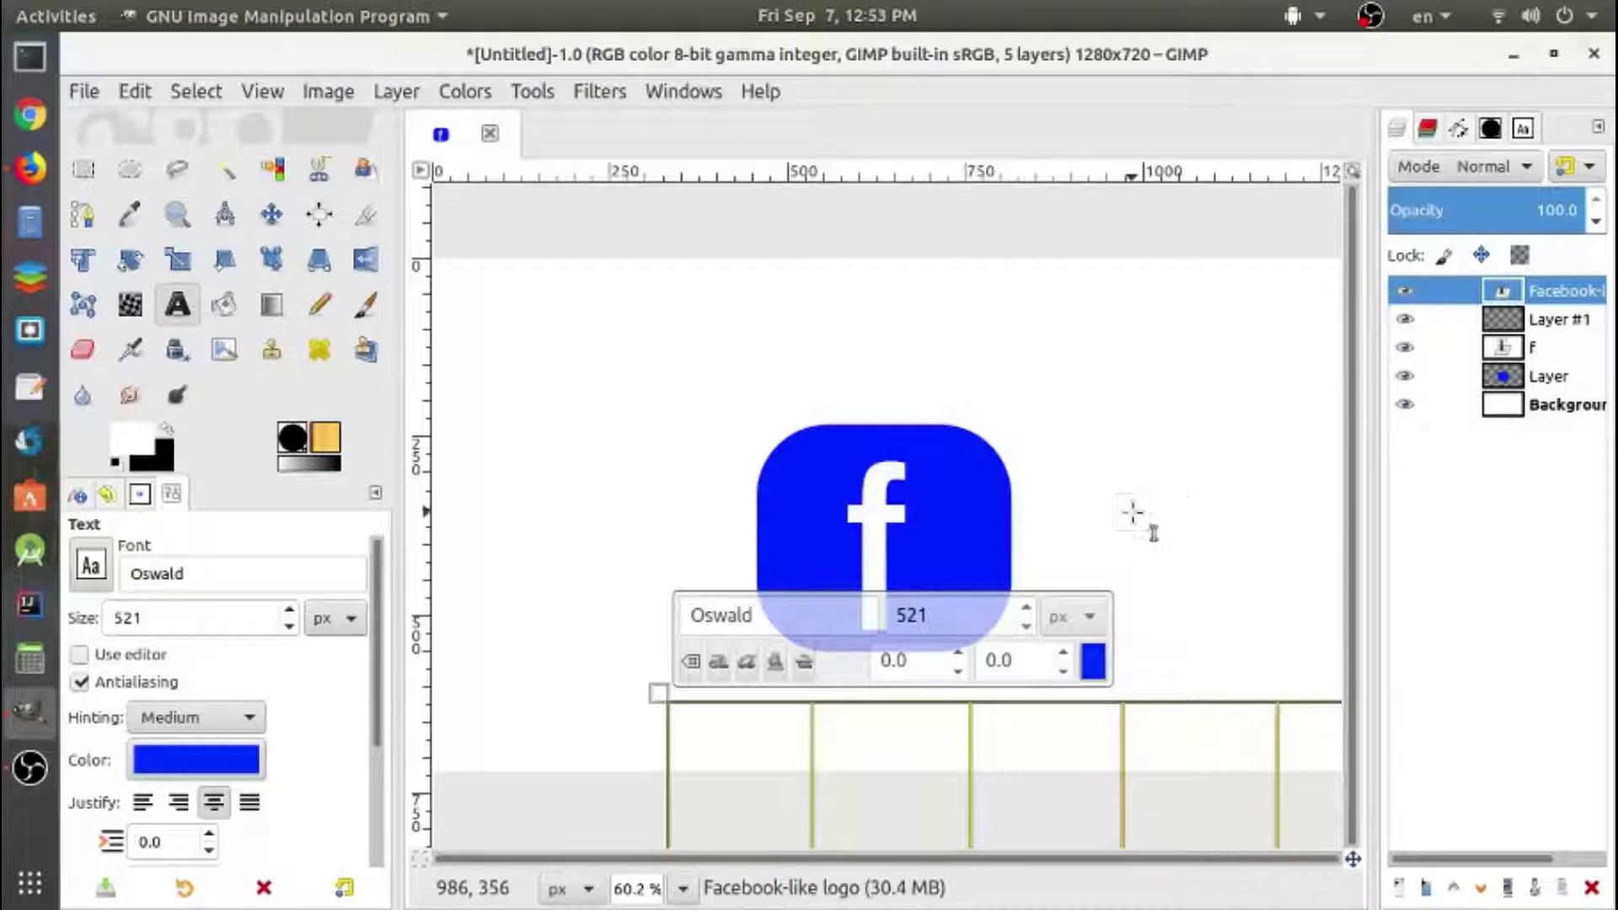
drag(1134, 512, 988, 322)
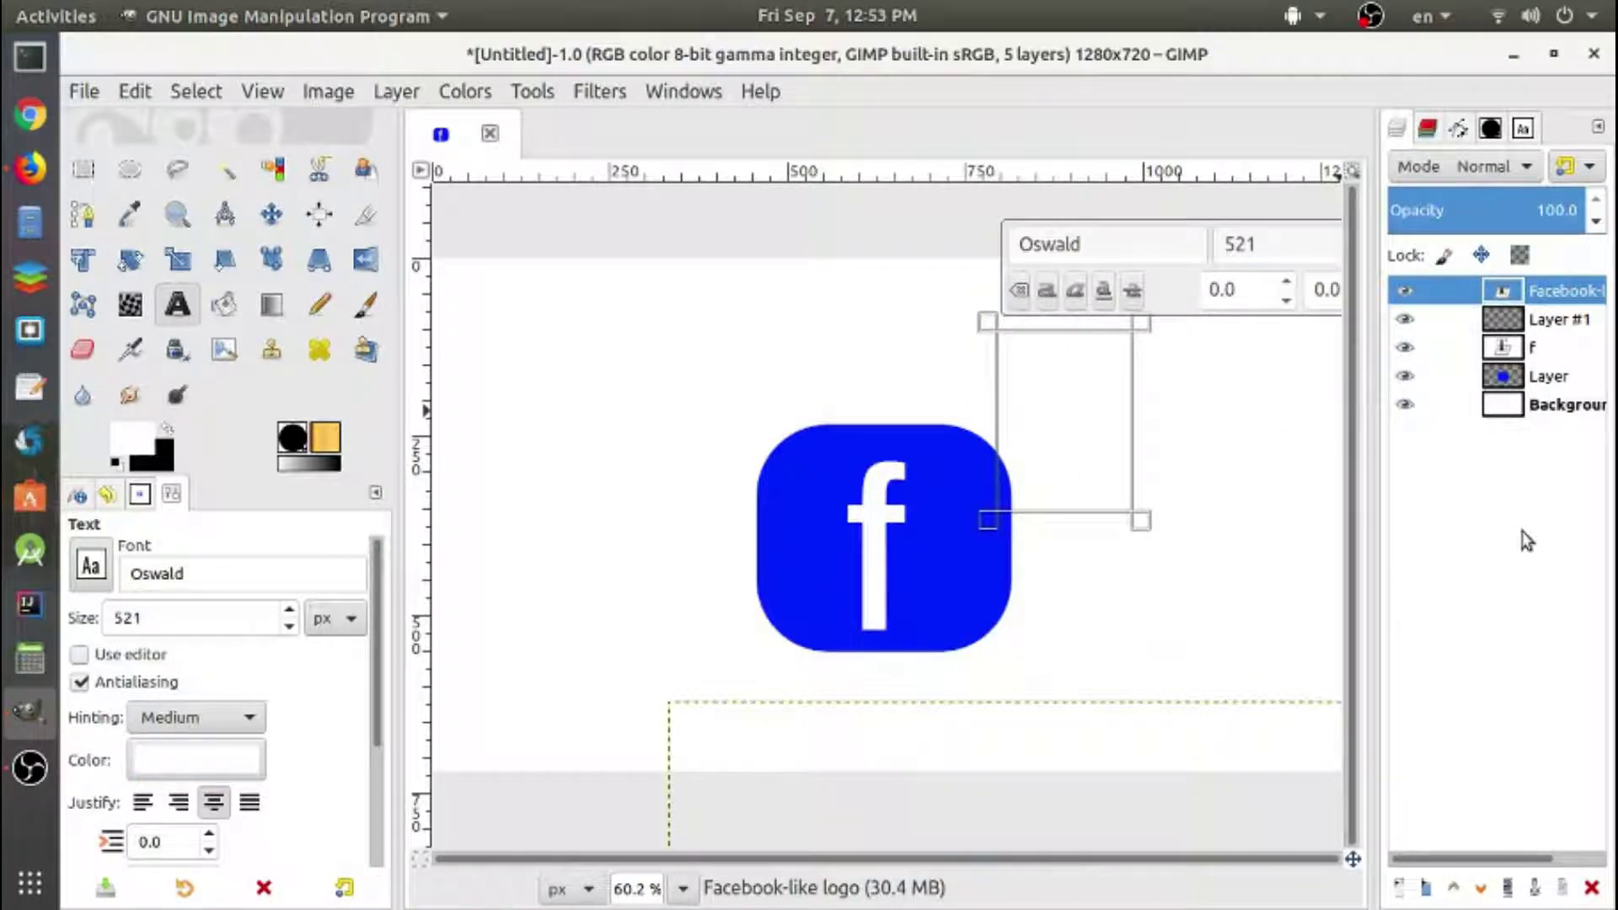
double_click(1561, 295)
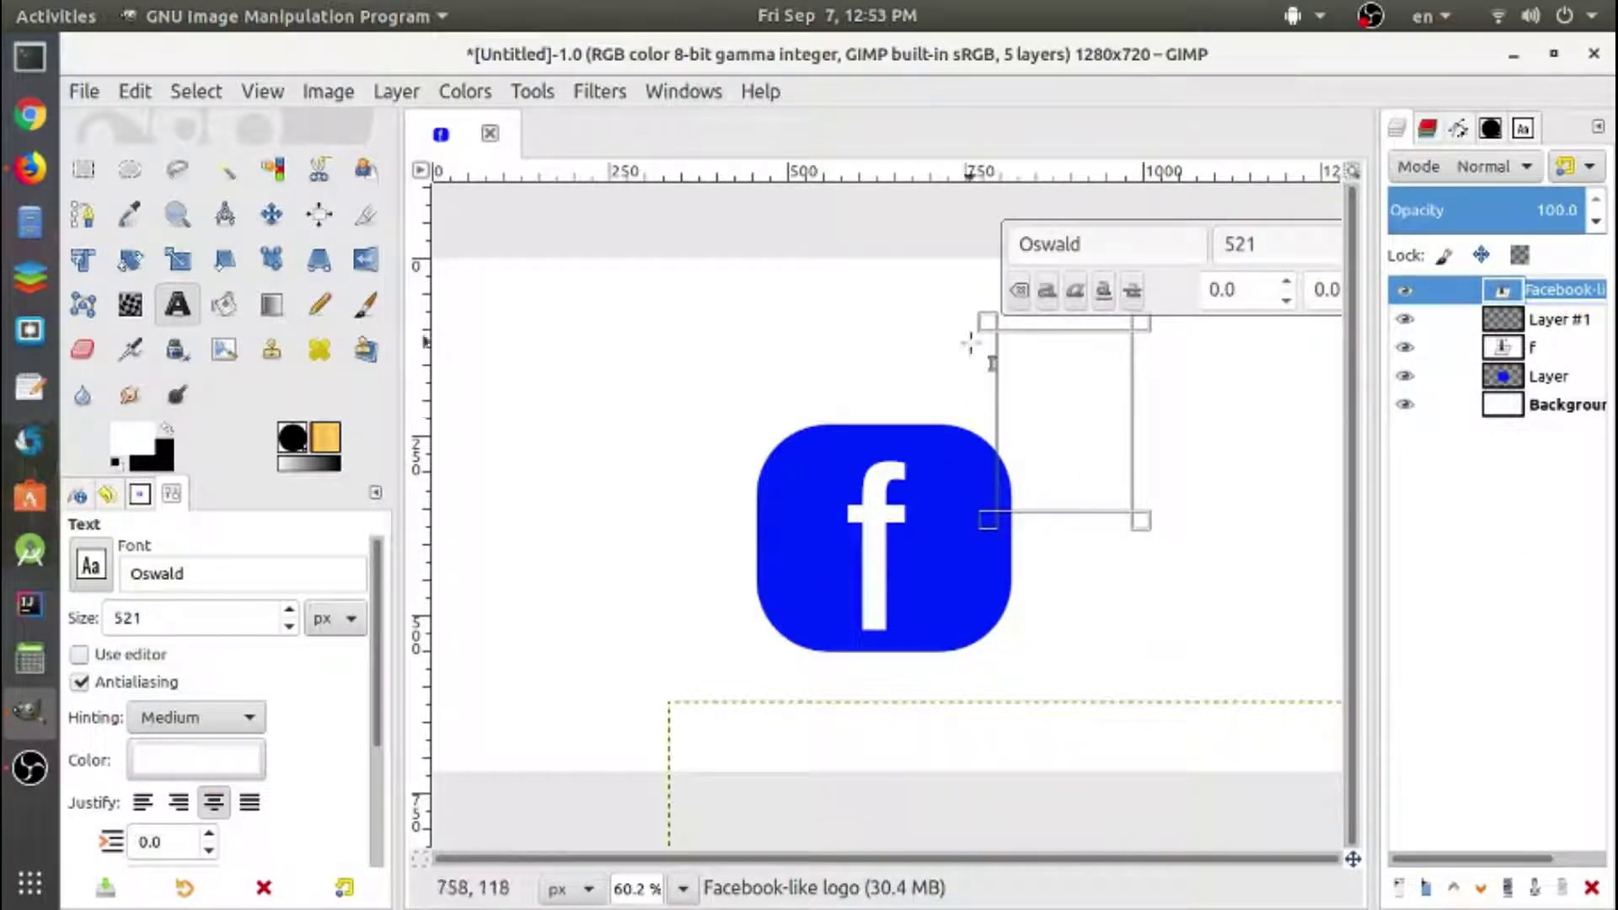
click(1138, 768)
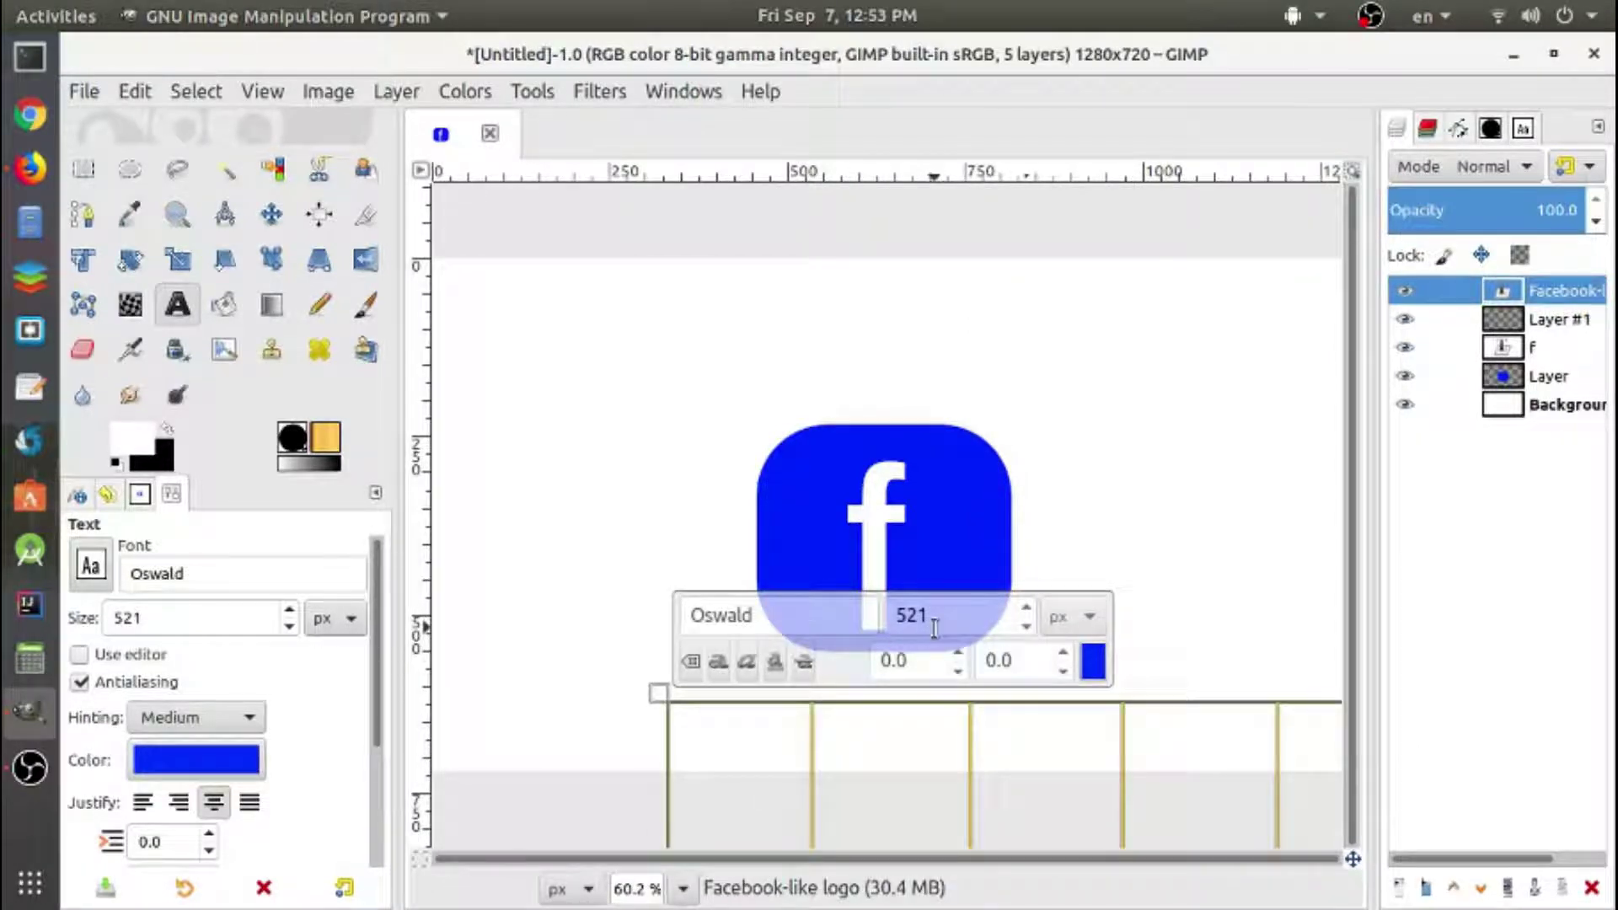
- Resize the caption to 100 px, place it just under the square, and select the f layer
drag(966, 616, 877, 612)
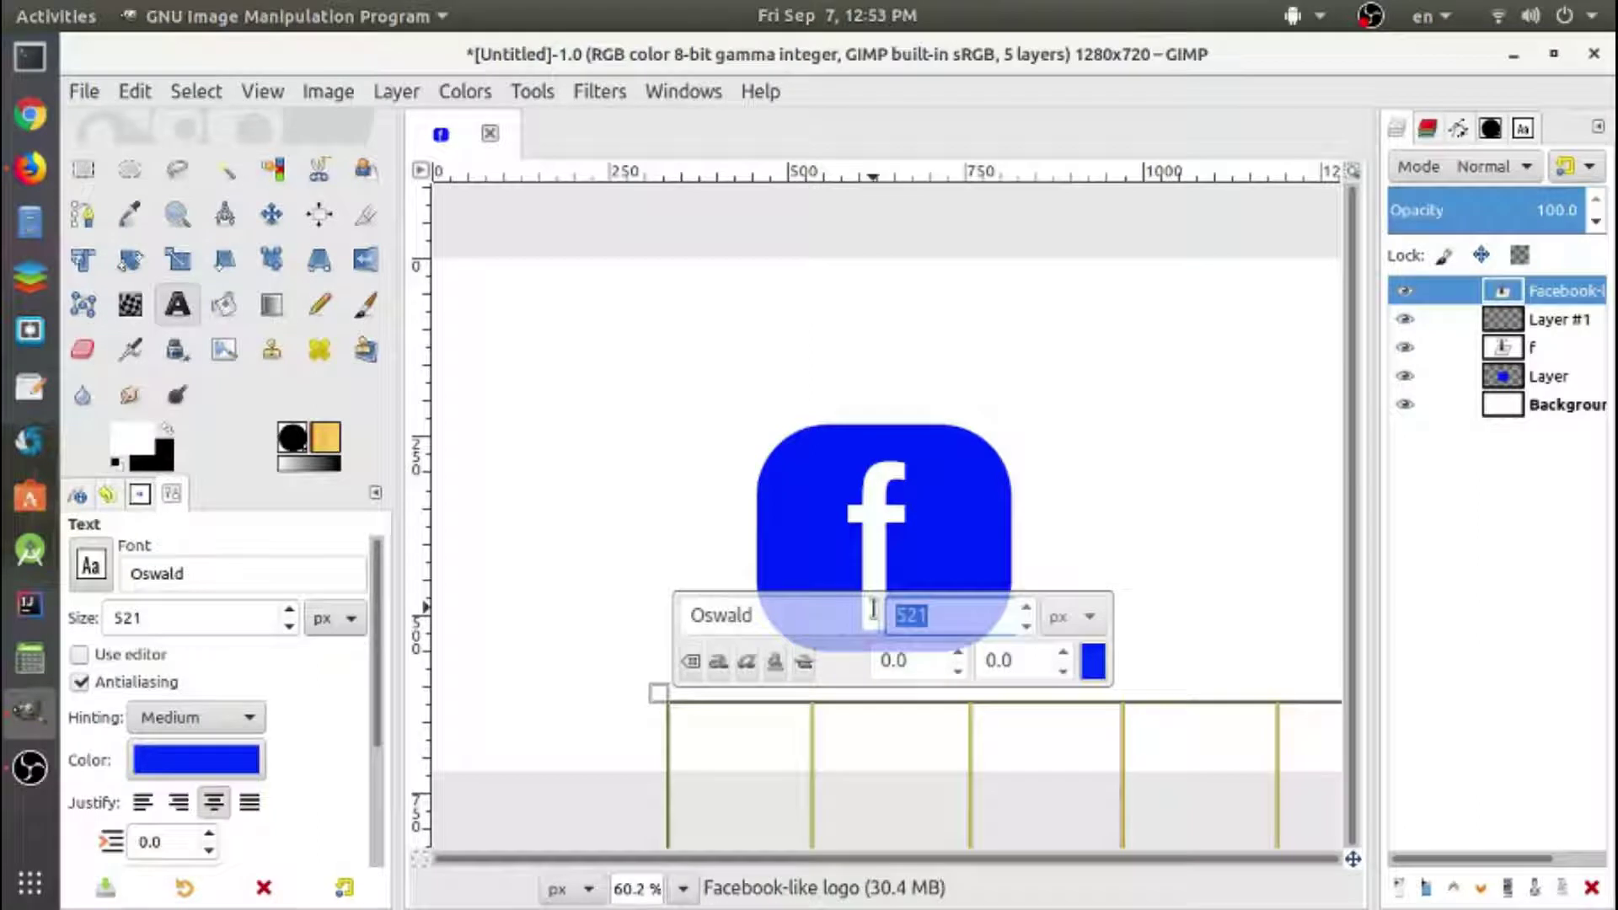
text(100)
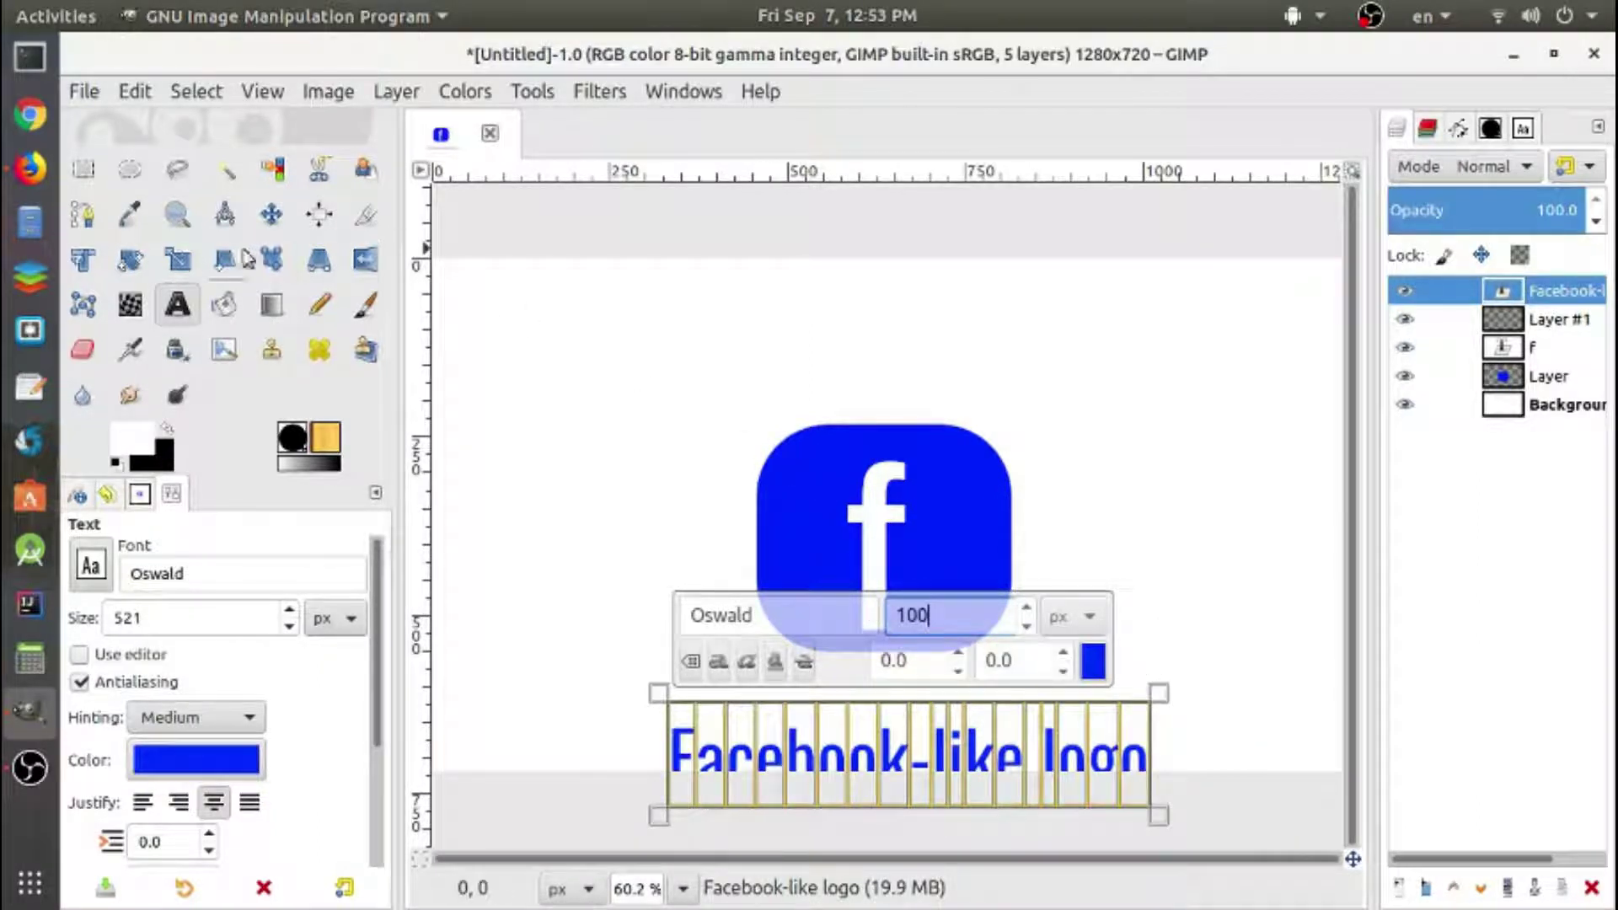
click(271, 214)
drag(763, 733, 742, 659)
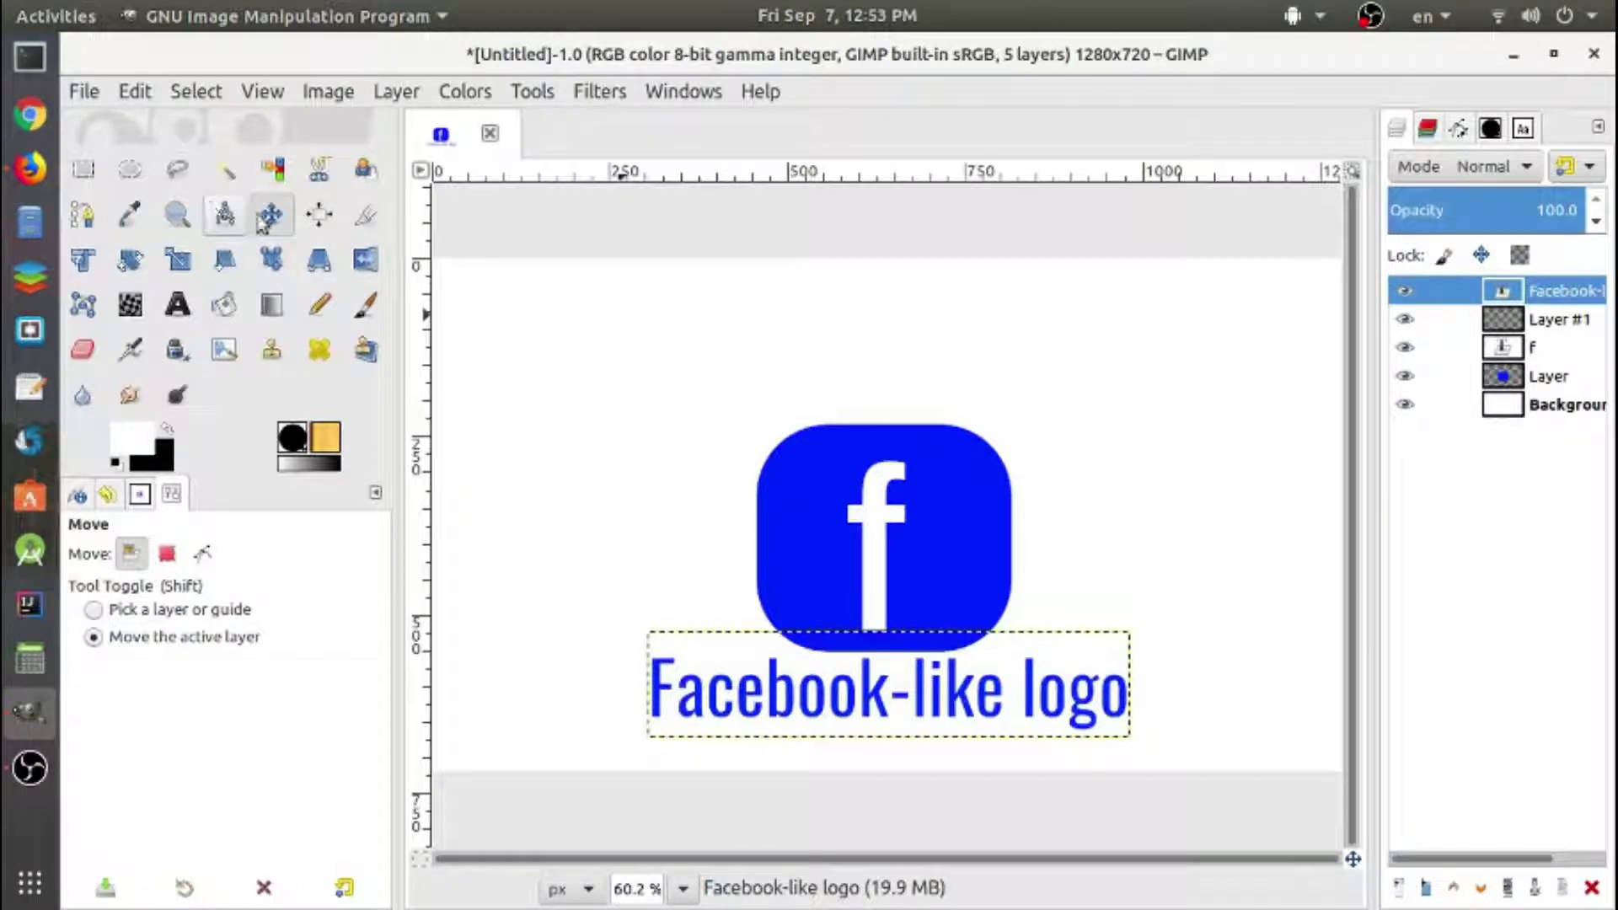
click(1577, 390)
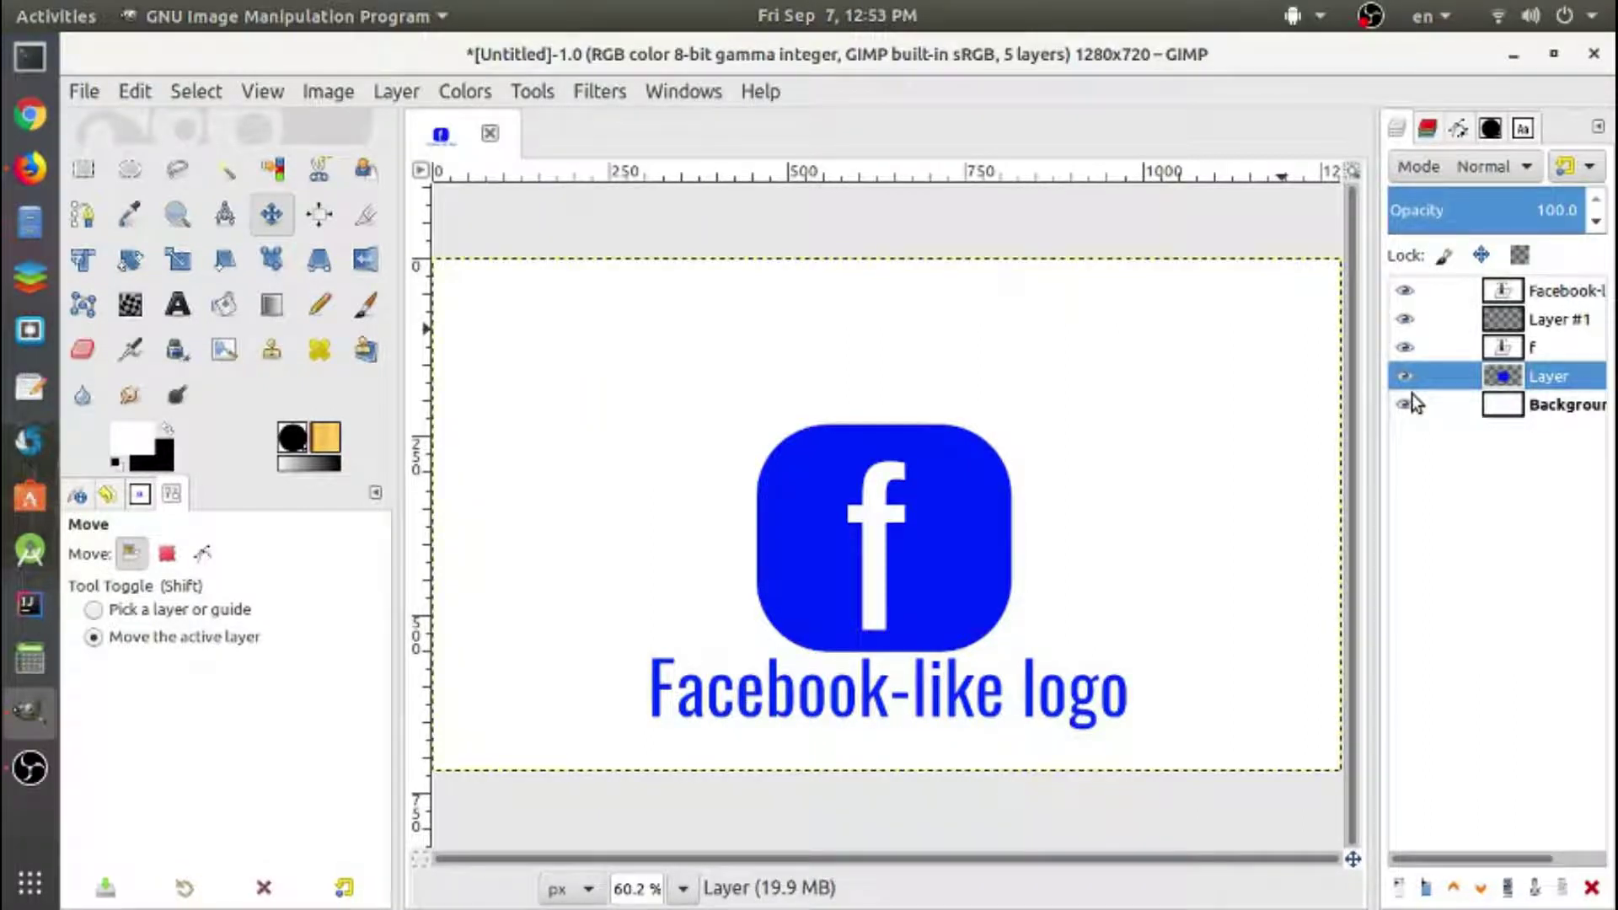
click(1518, 345)
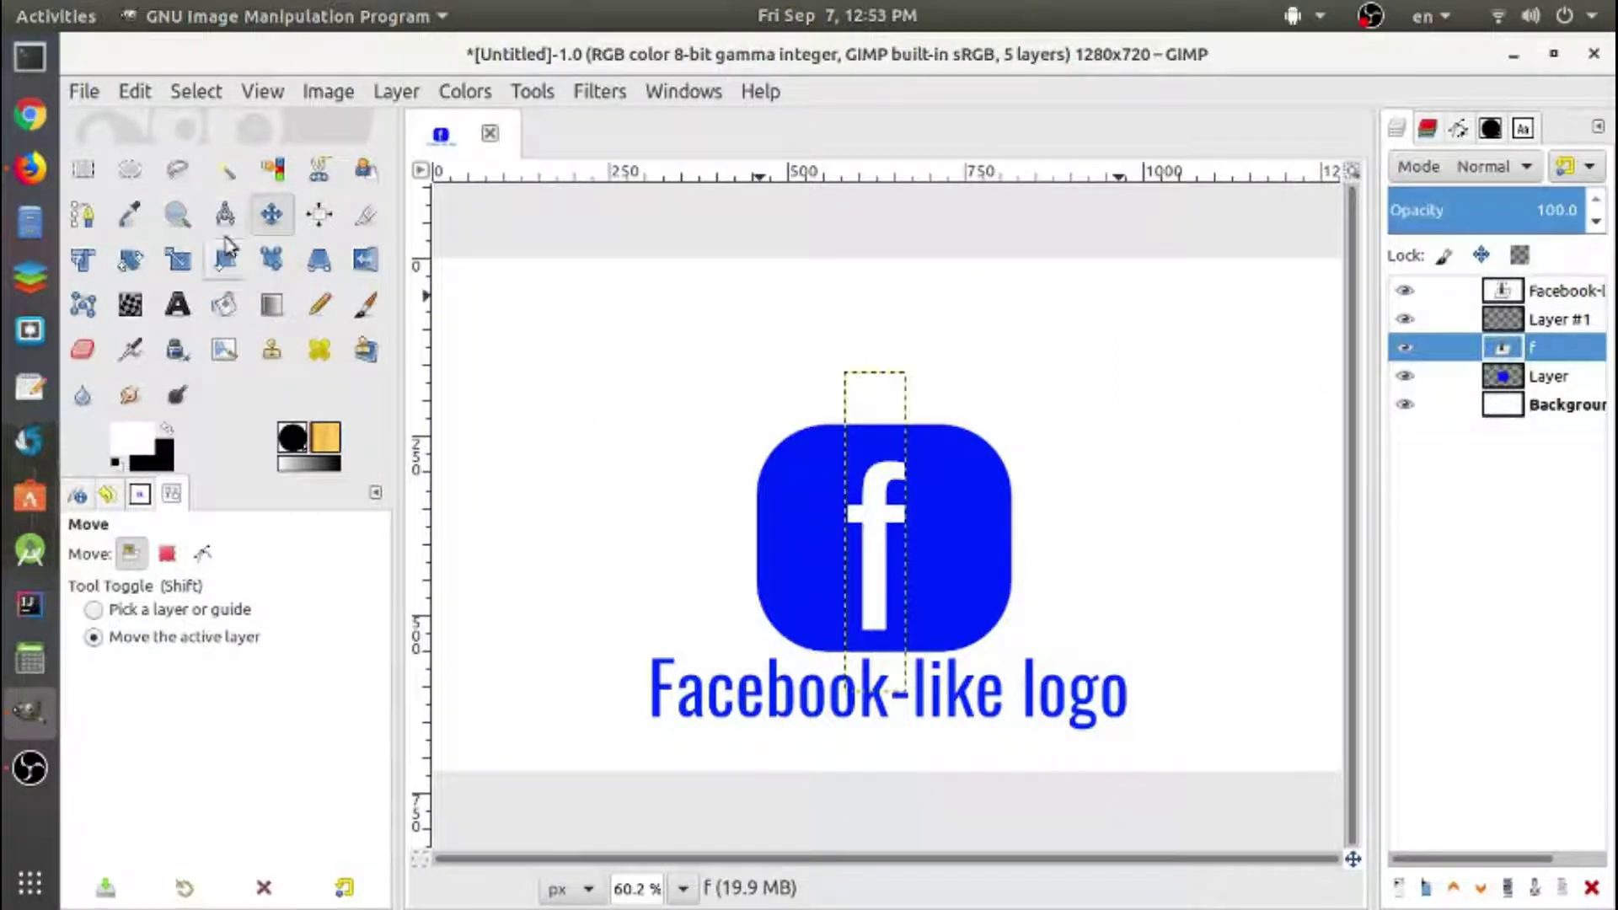
- Scale the white f to about 139×359 px, wider and shorter
click(178, 261)
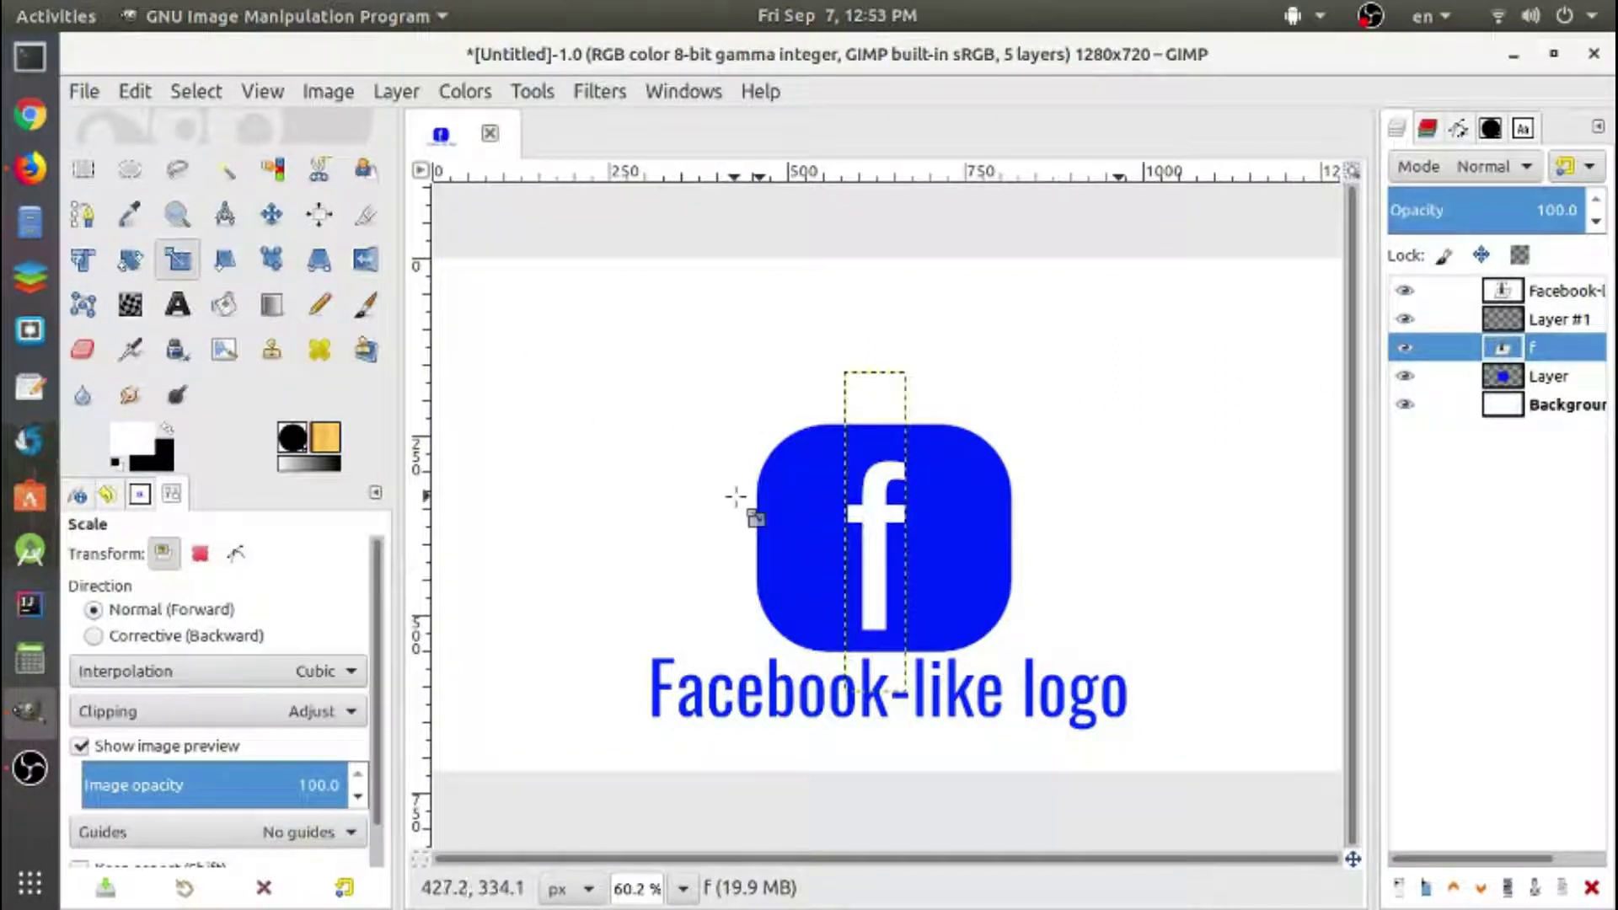
click(861, 519)
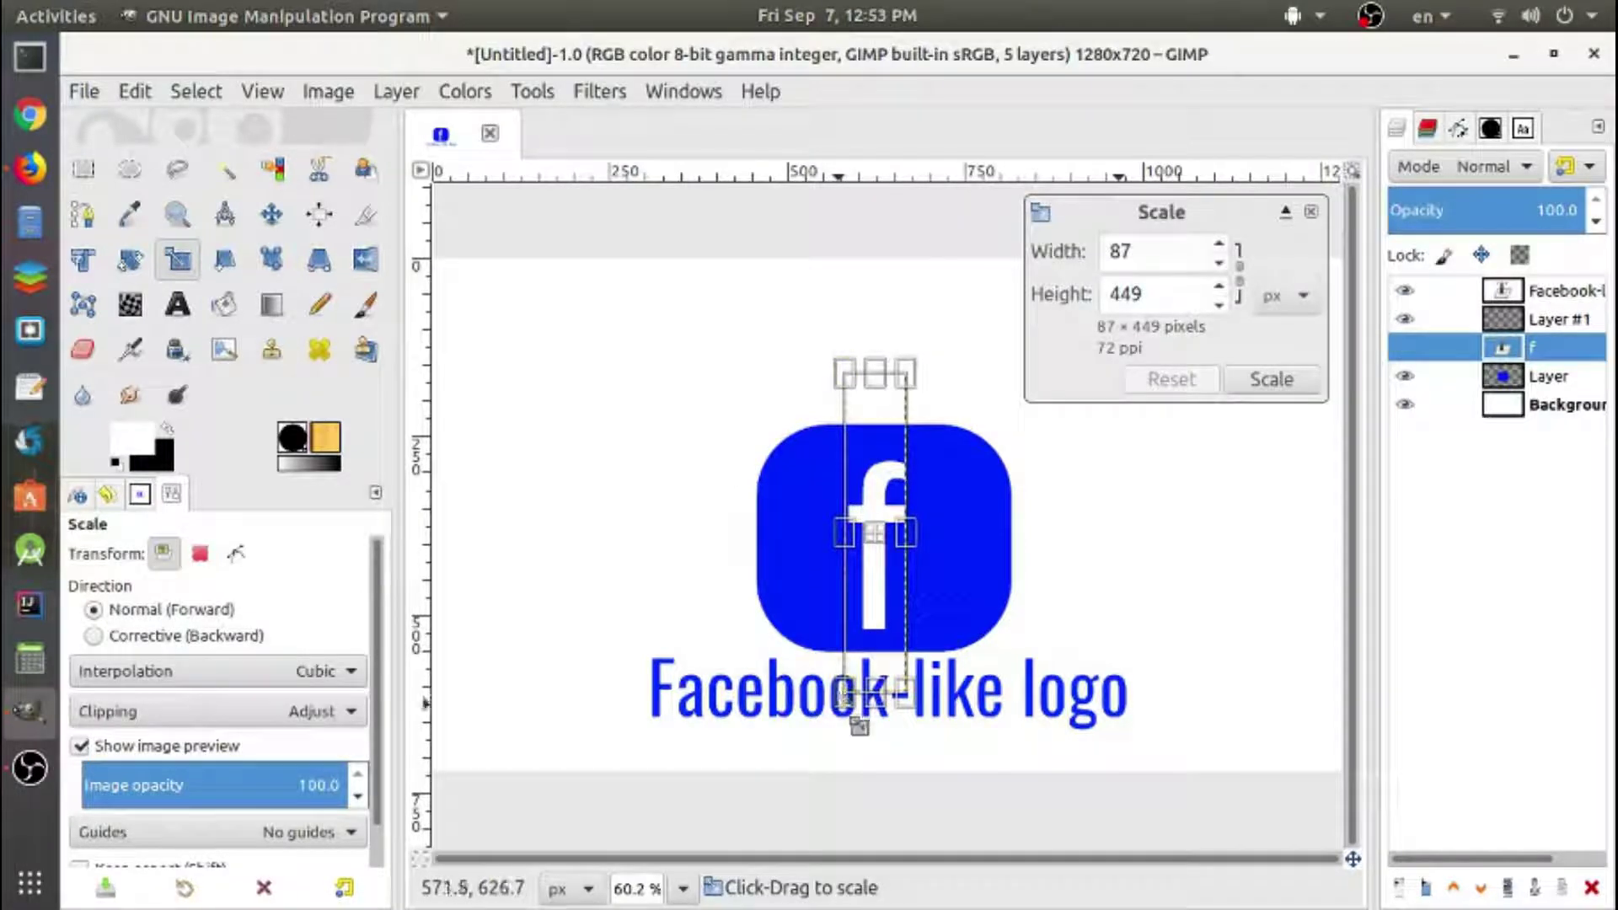
mouse_move(836, 697)
mouse_down()
mouse_move(808, 609)
mouse_move(801, 676)
mouse_move(805, 629)
mouse_up()
click(1271, 380)
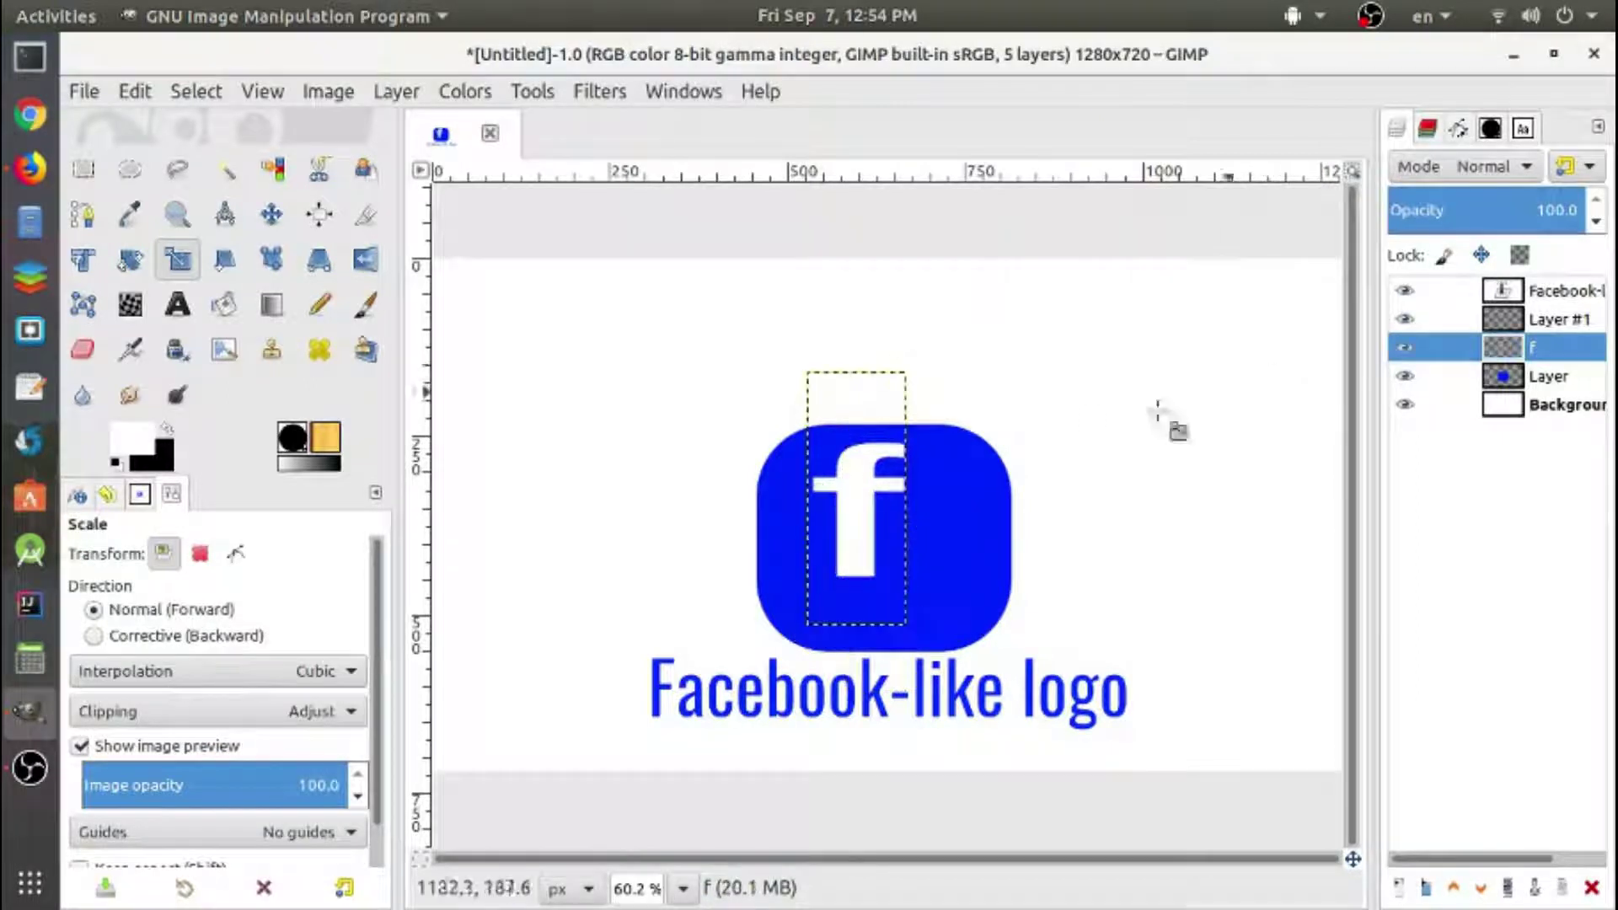
- Move the f down and right so its stem meets the square's bottom edge, then select the Background layer
click(271, 215)
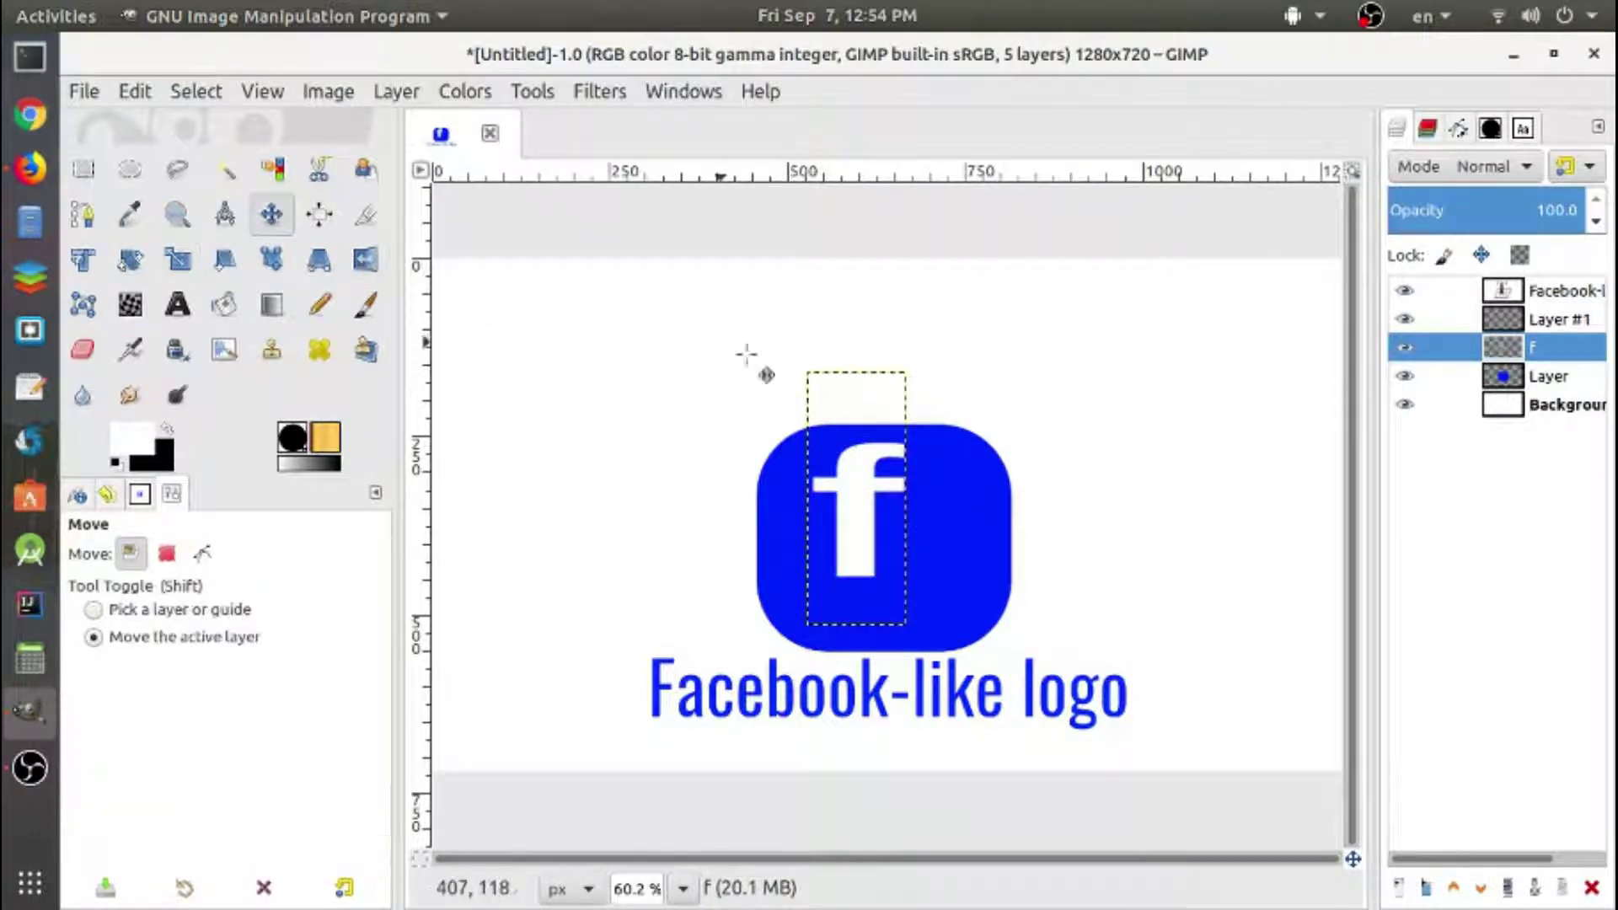
mouse_move(861, 482)
mouse_down()
mouse_move(893, 527)
mouse_move(876, 517)
mouse_move(932, 535)
mouse_move(870, 534)
mouse_move(857, 516)
mouse_move(871, 523)
mouse_up()
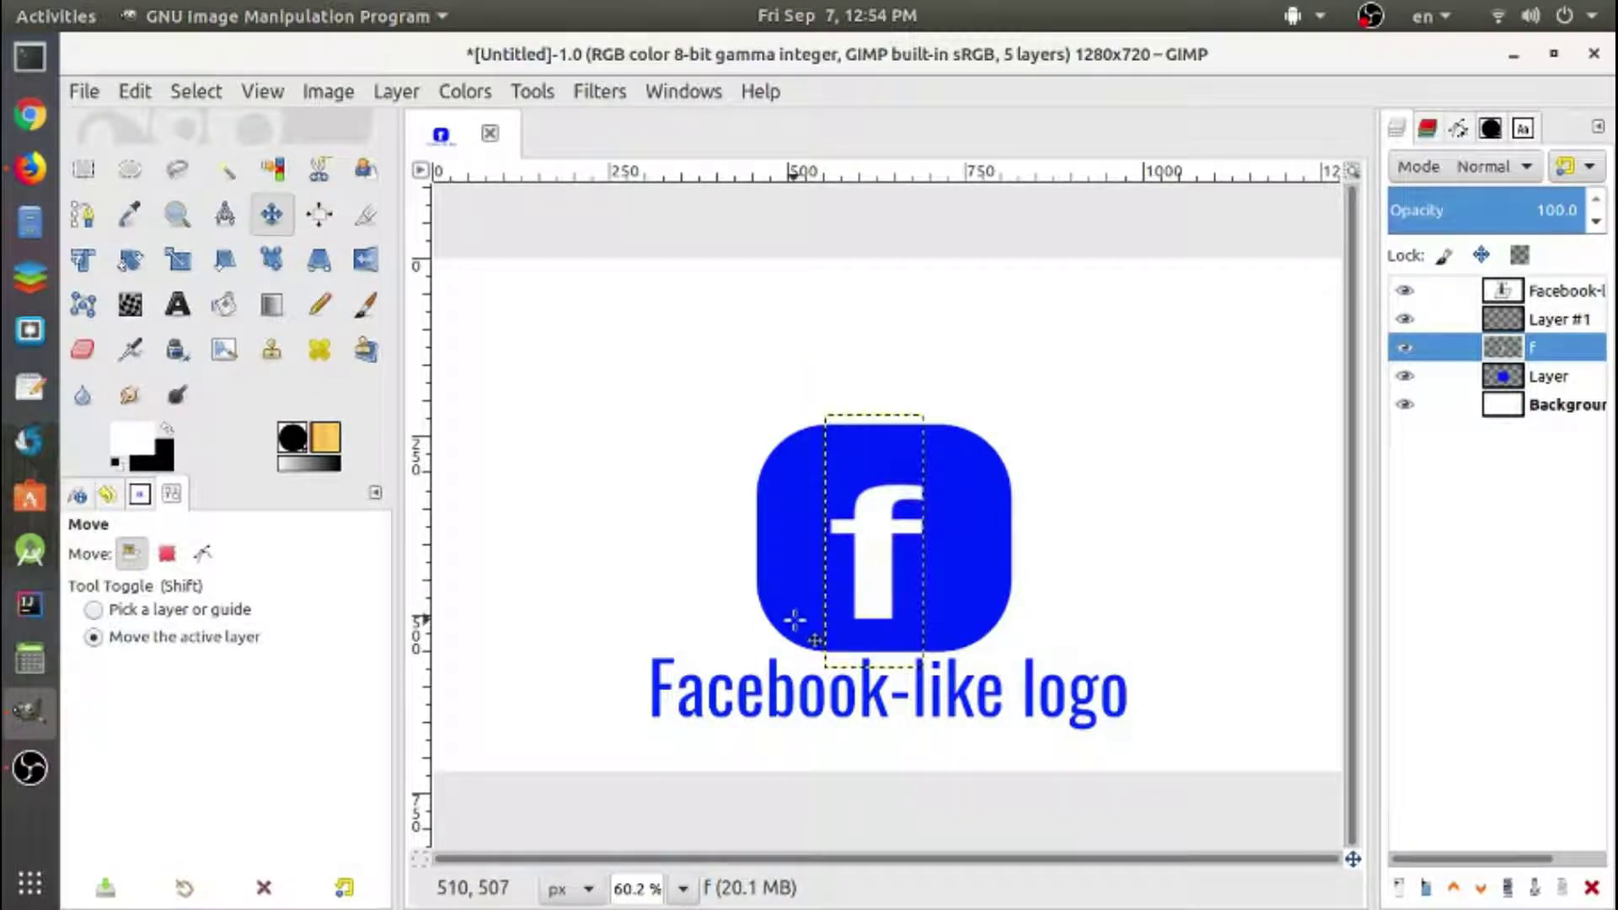
key(Up)
key(Up)
key(Up)
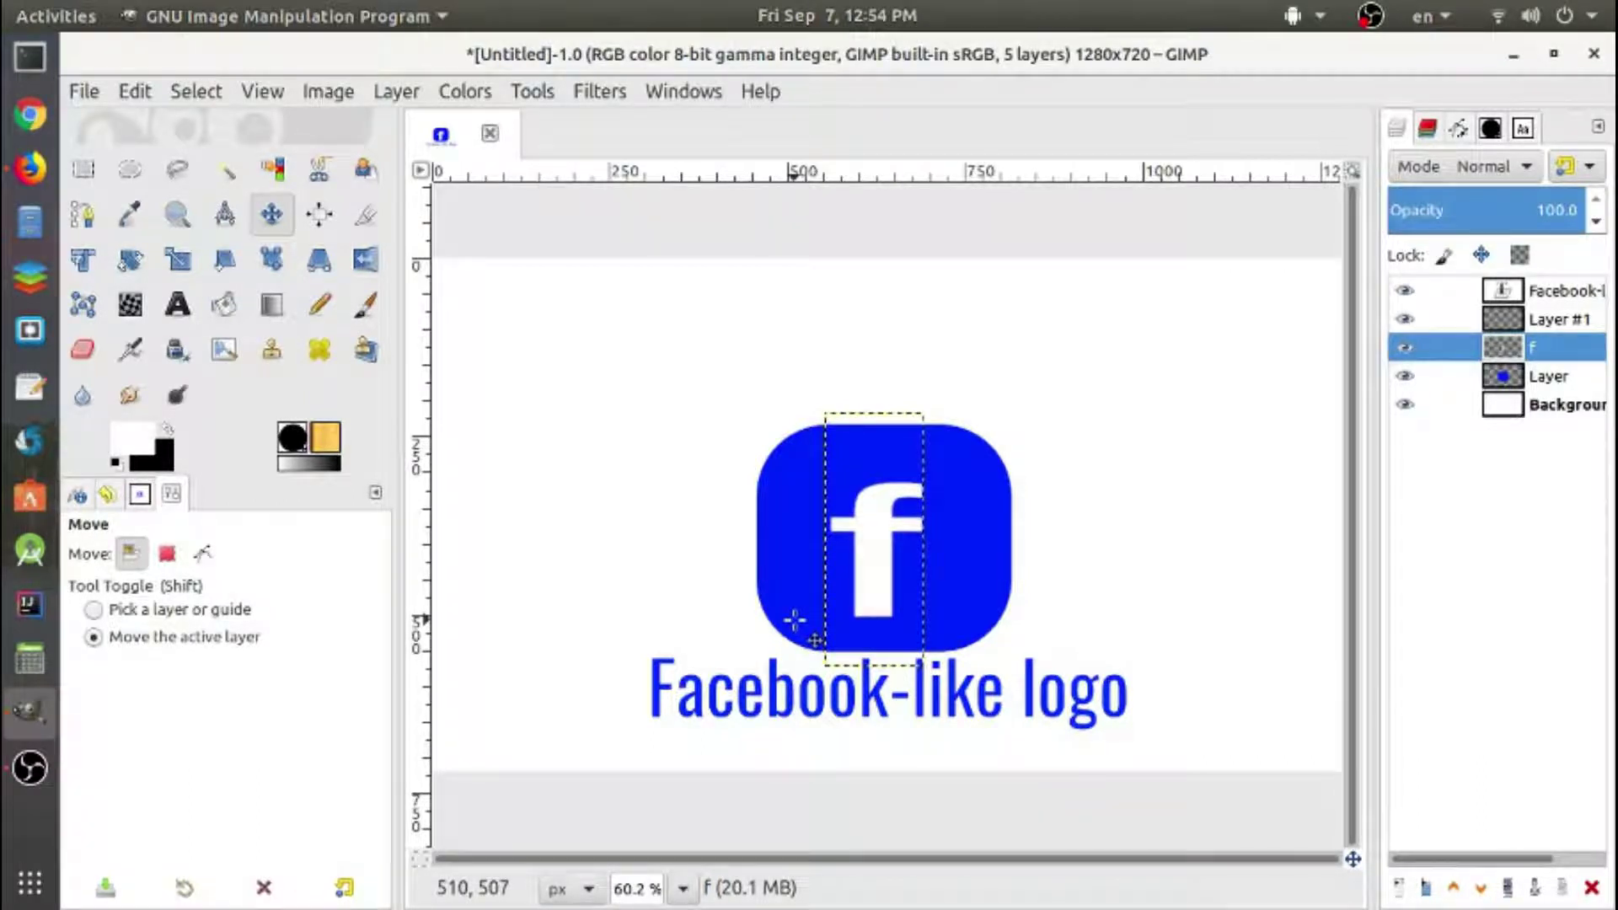
click(1551, 406)
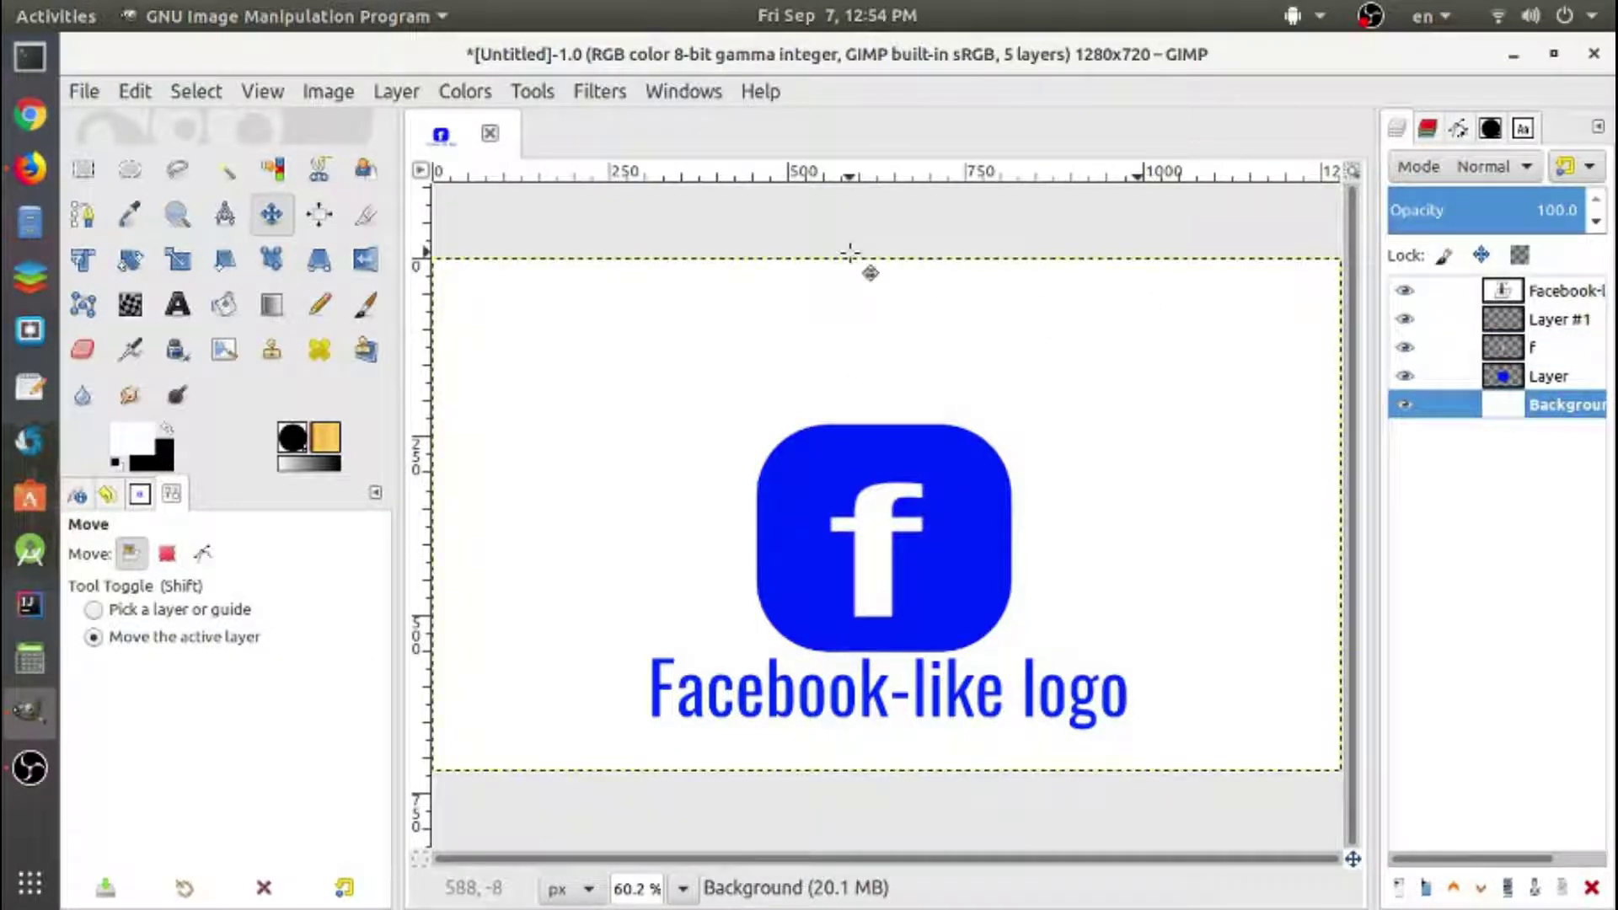
- Open the File menu for the finished logo
click(84, 92)
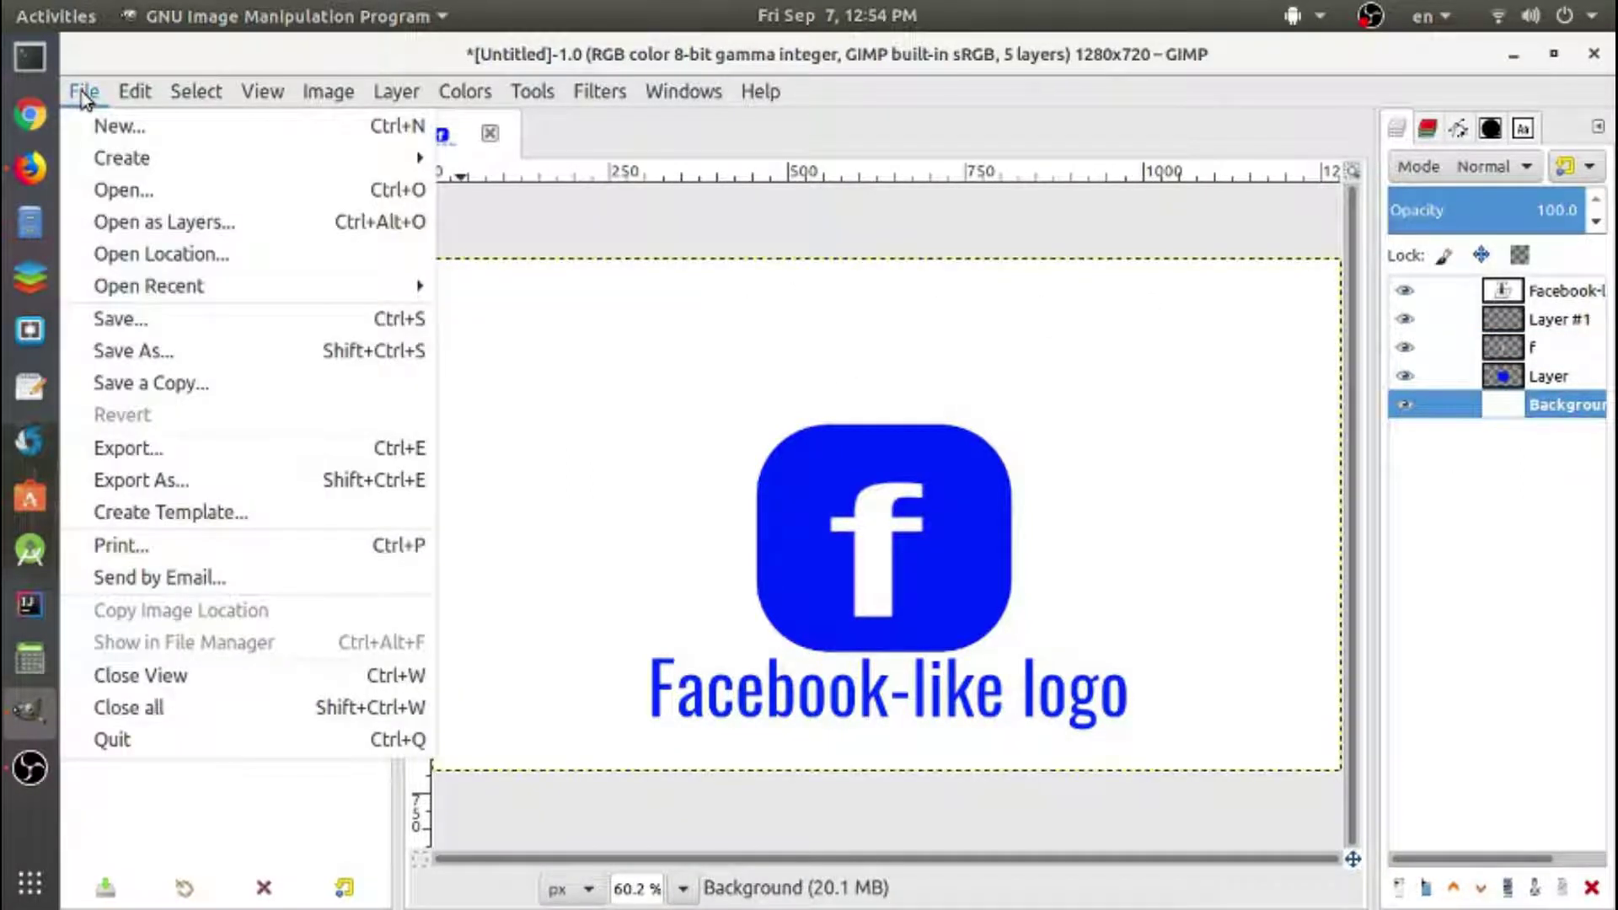